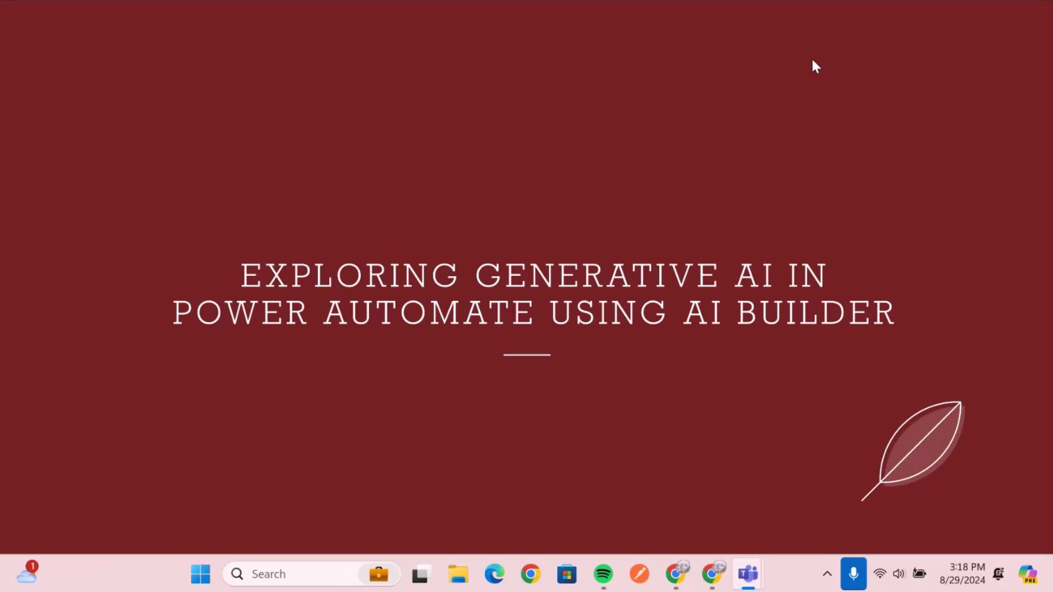
Advance the slideshow from the title slide through Generative AI to the Business Use Case Demo slide
key(Right)
key(Right)
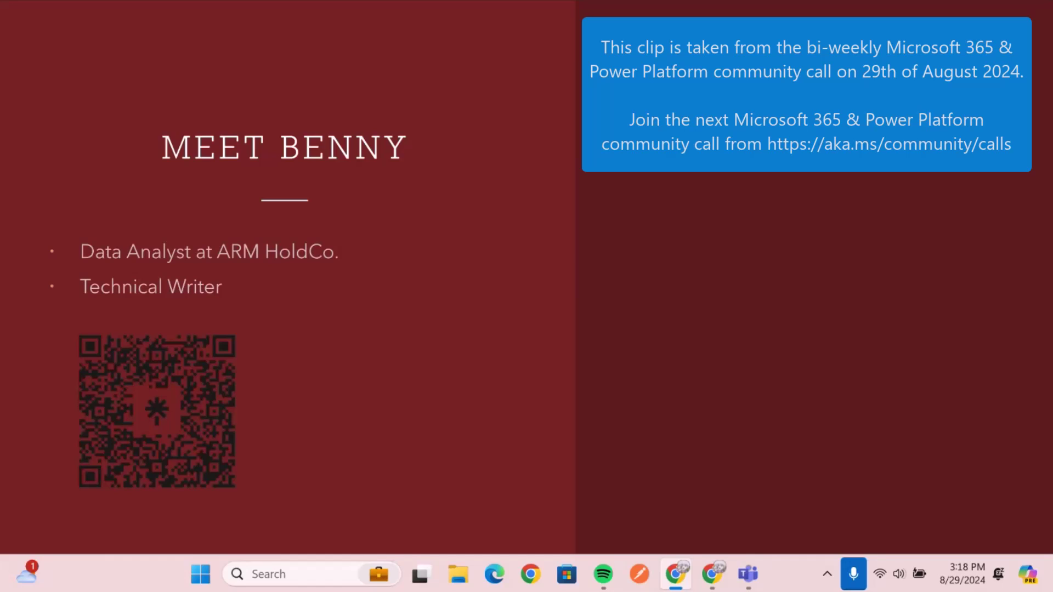
key(Right)
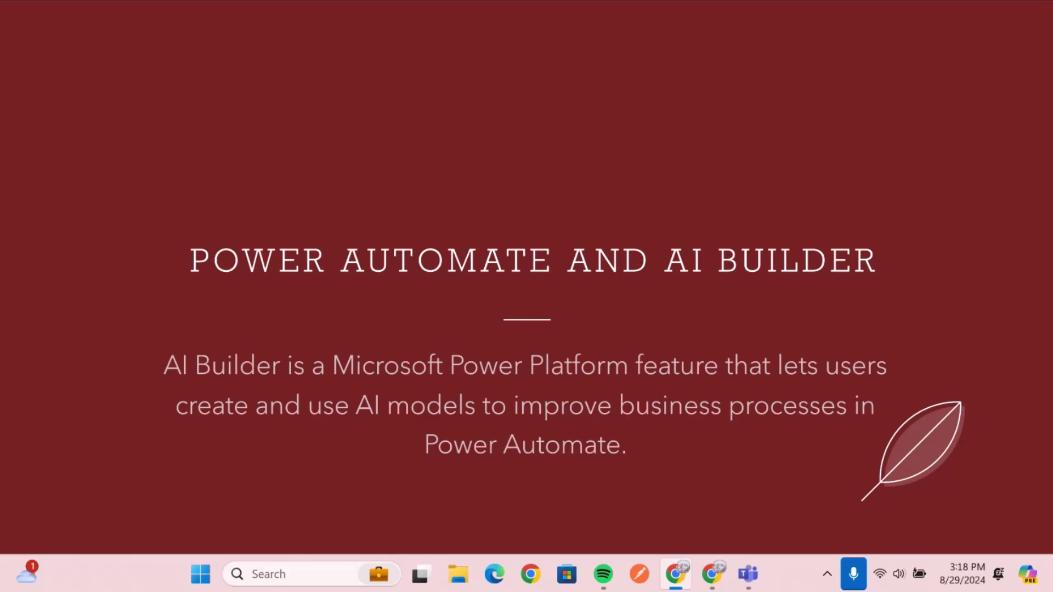
key(Right)
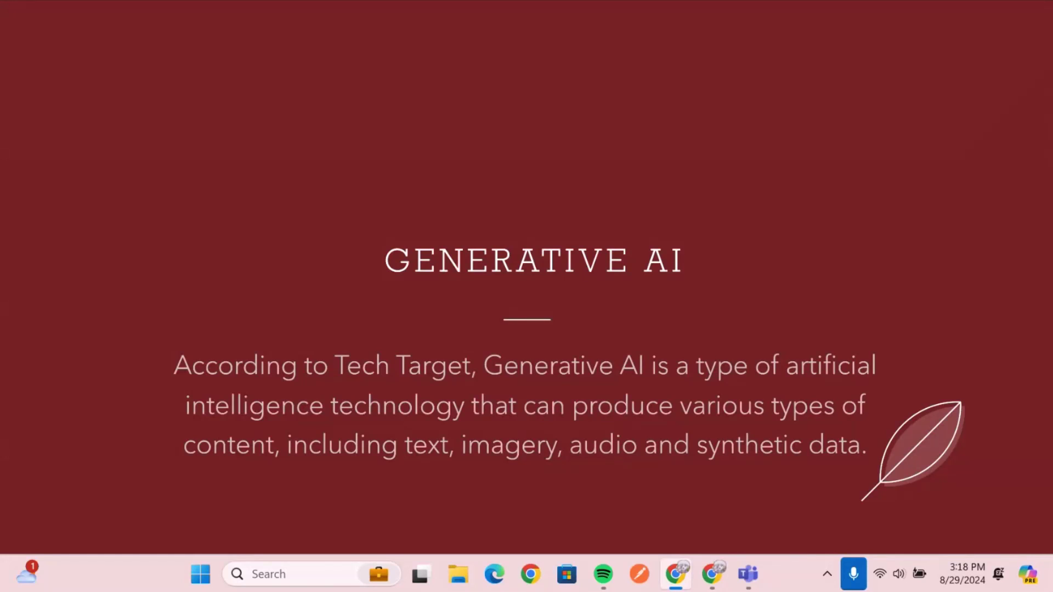
key(Right)
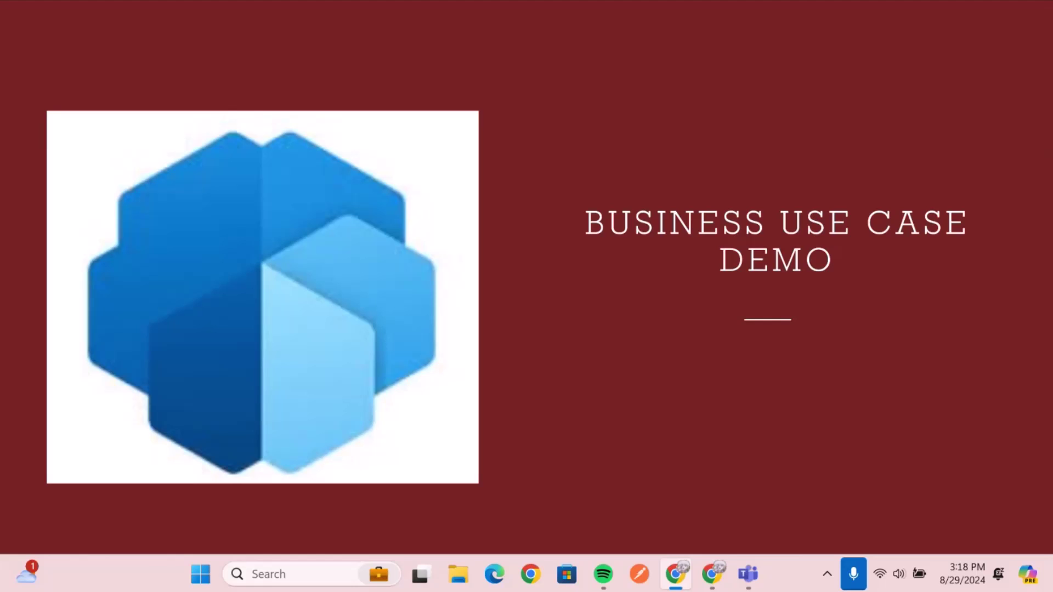
Advance past the No code AI Cheat Sheet to the Prompts slide and open the Amazon UK shoes product reviews dataset
key(Right)
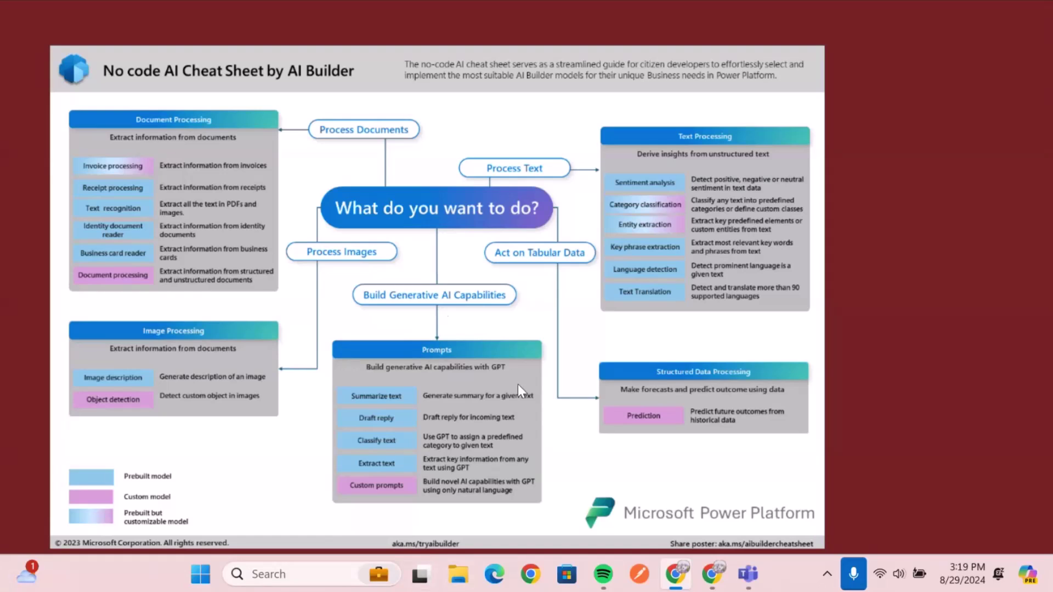
key(Right)
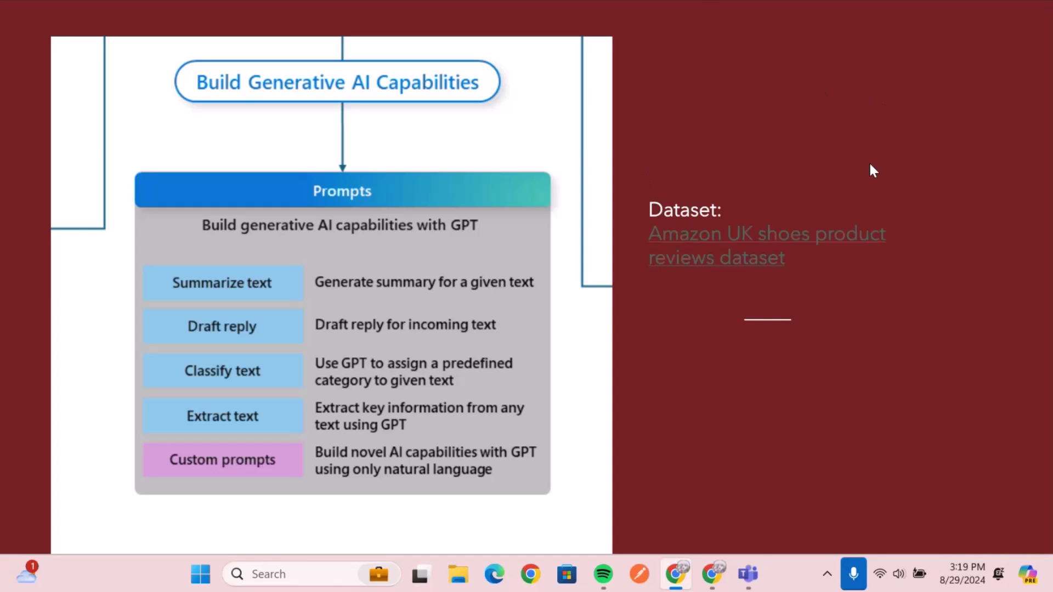
click(833, 218)
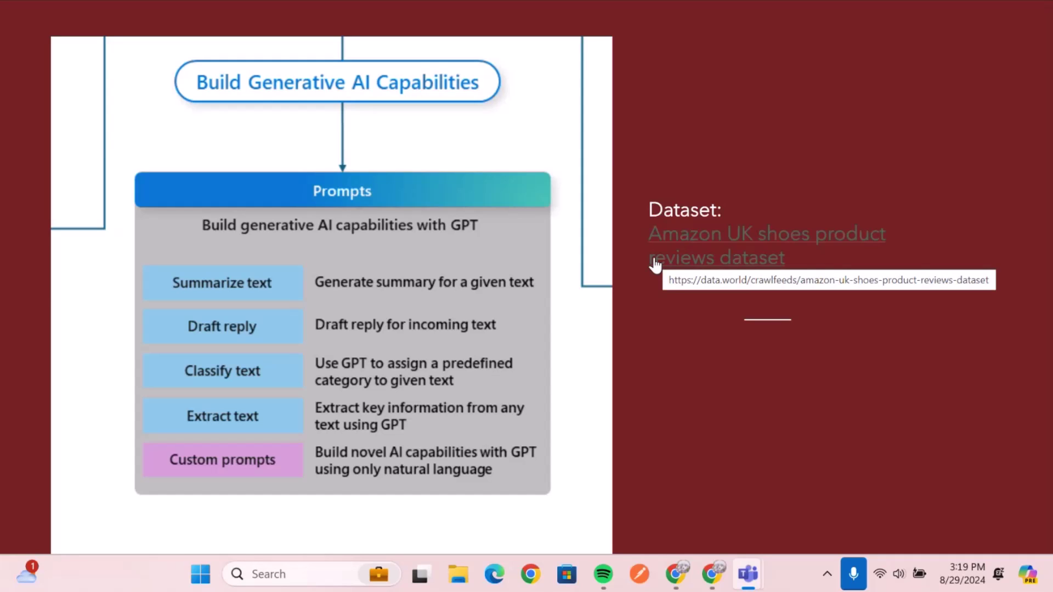
click(710, 249)
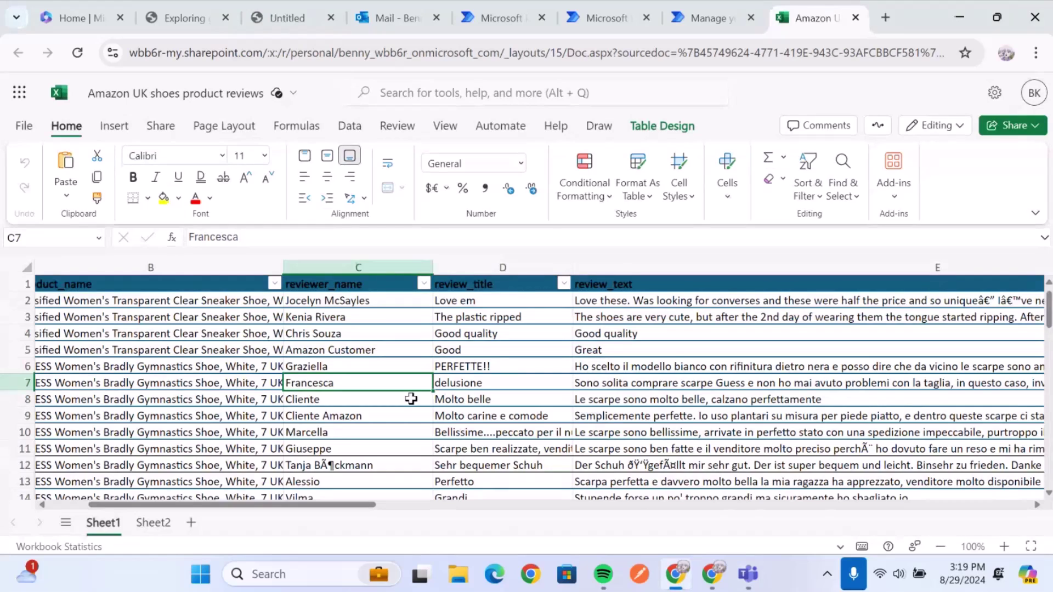
Scroll across the review table and select the url, product_name and reviewer_name columns
scroll(237, 355, right, 3)
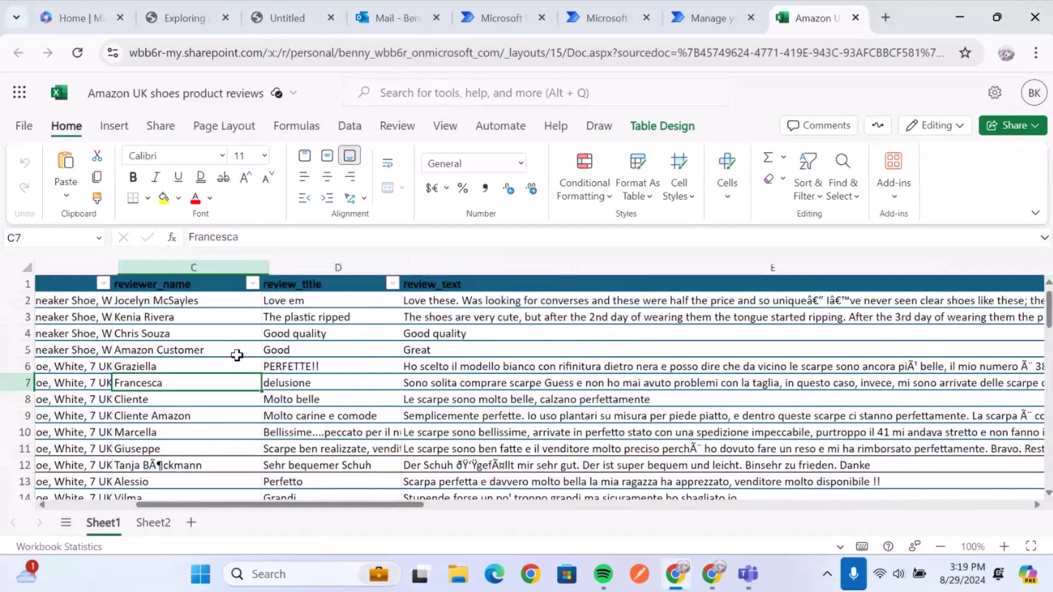
scroll(236, 354, right, 10)
scroll(164, 335, left, 15)
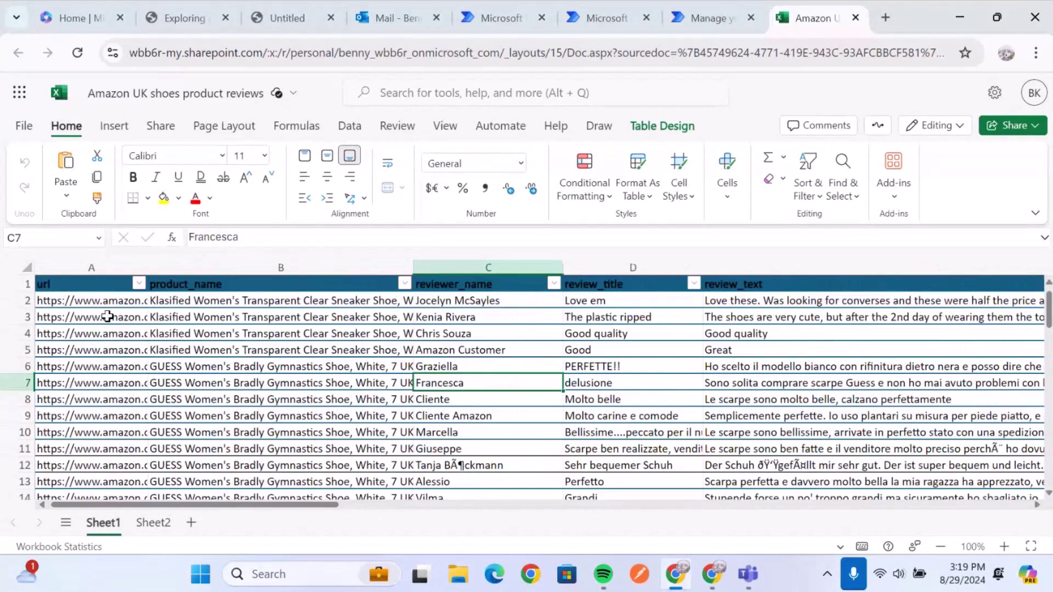
click(84, 275)
click(286, 282)
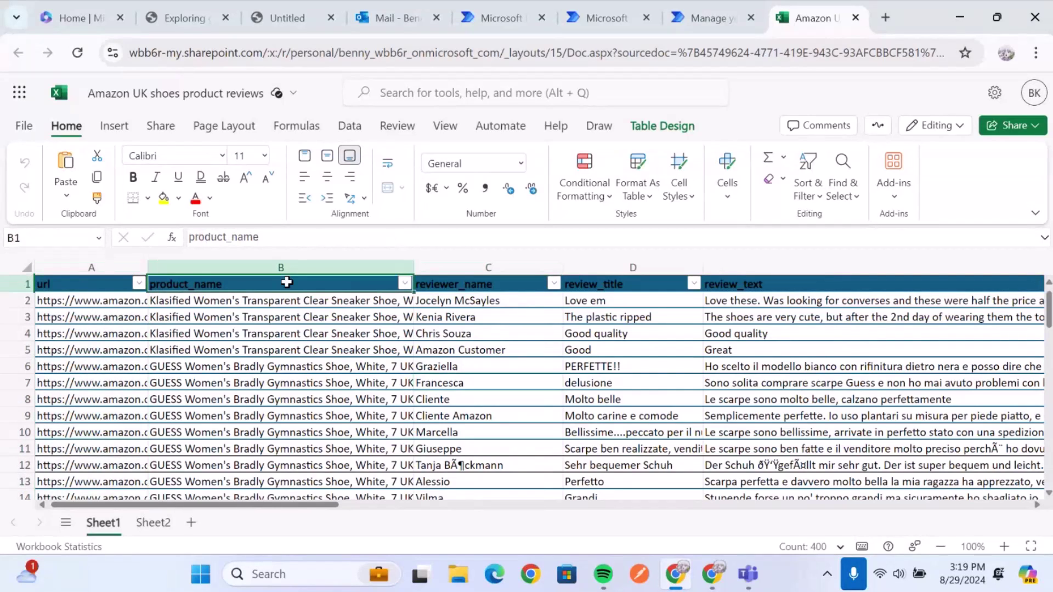
click(485, 282)
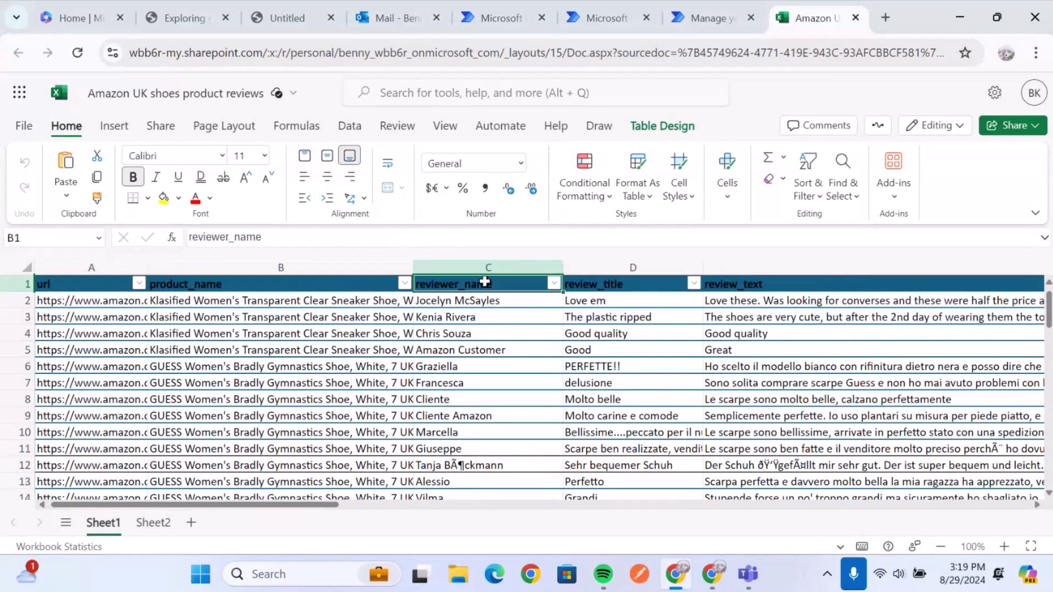
Inspect the first reviewer name and review date cells, scrolling across to scraped_at and back
key(Right)
key(Right)
key(Down)
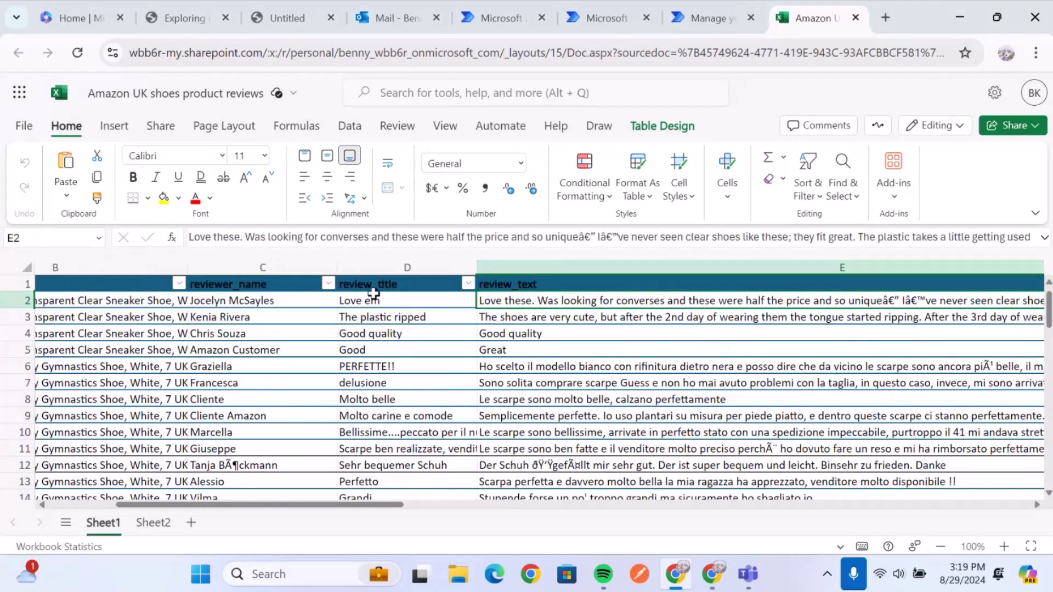
click(236, 300)
scroll(331, 324, right, 10)
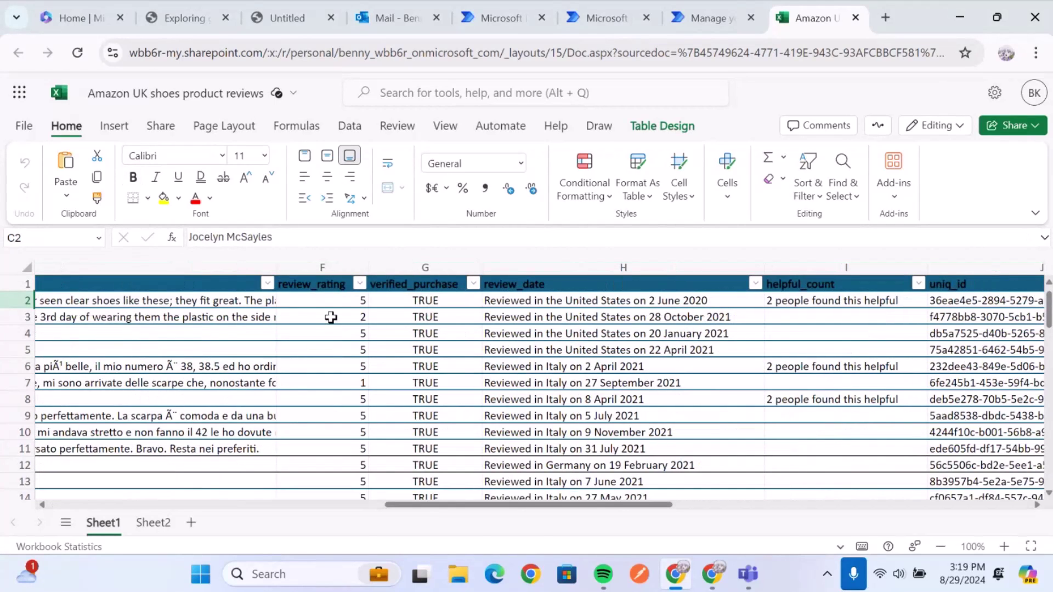
click(577, 301)
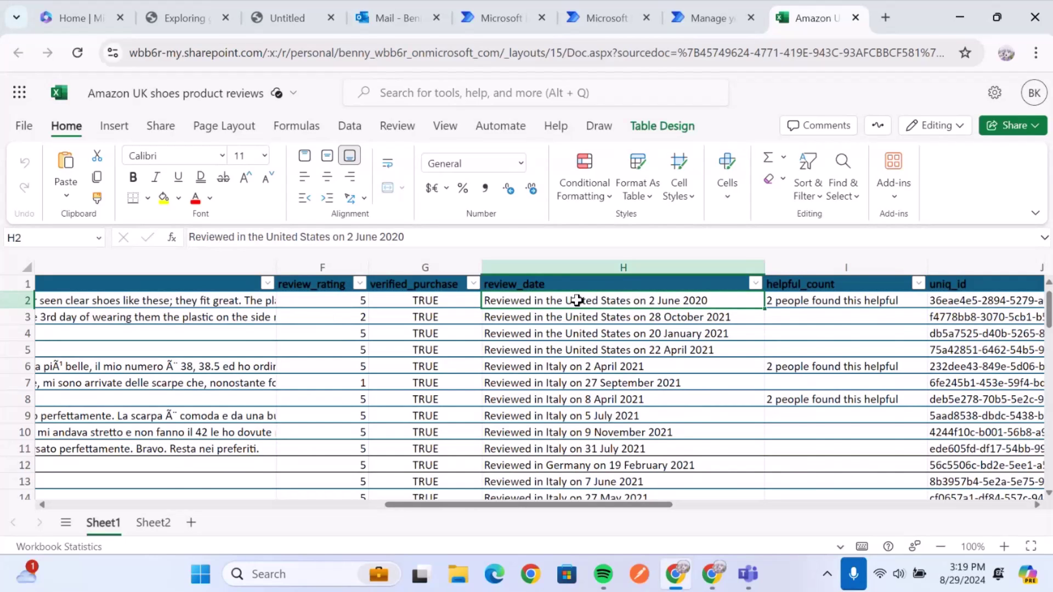
scroll(573, 301, right, 5)
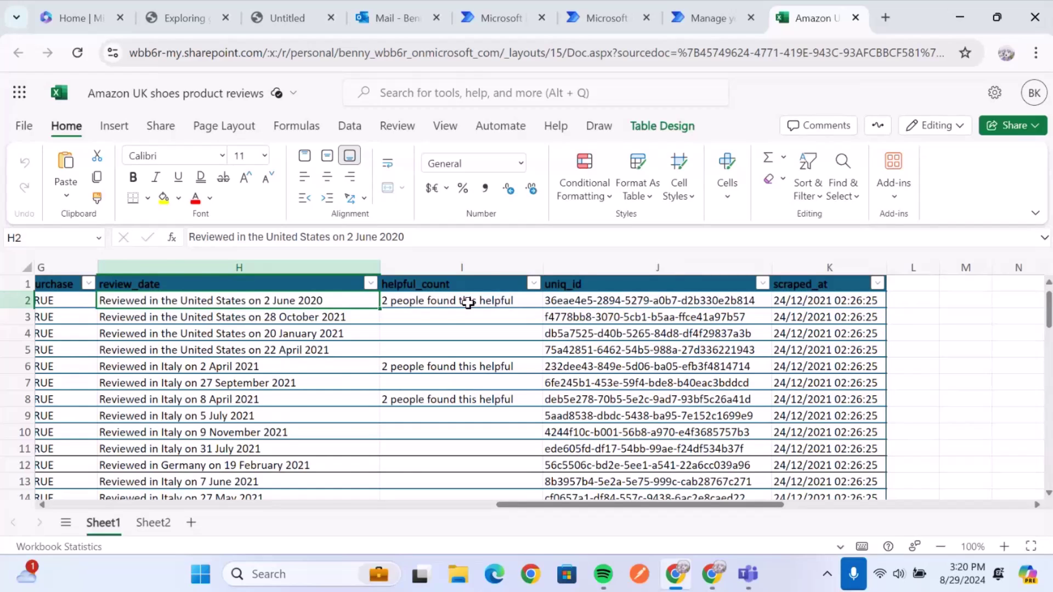
scroll(468, 302, left, 2)
scroll(468, 303, left, 6)
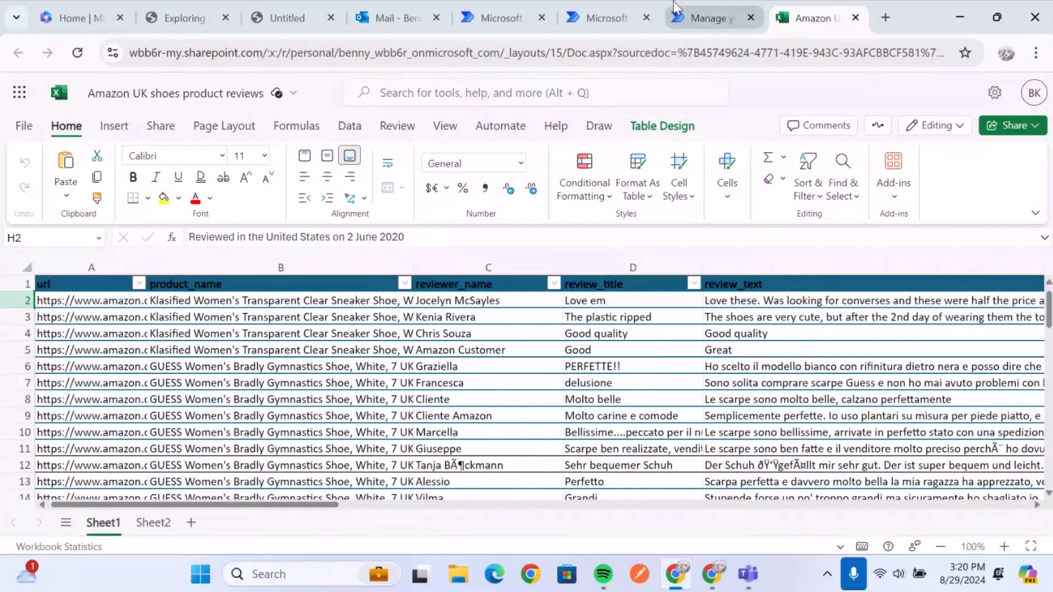
Go to AI hub, choose Prompts and open the Summarizer prompt
click(595, 3)
click(465, 6)
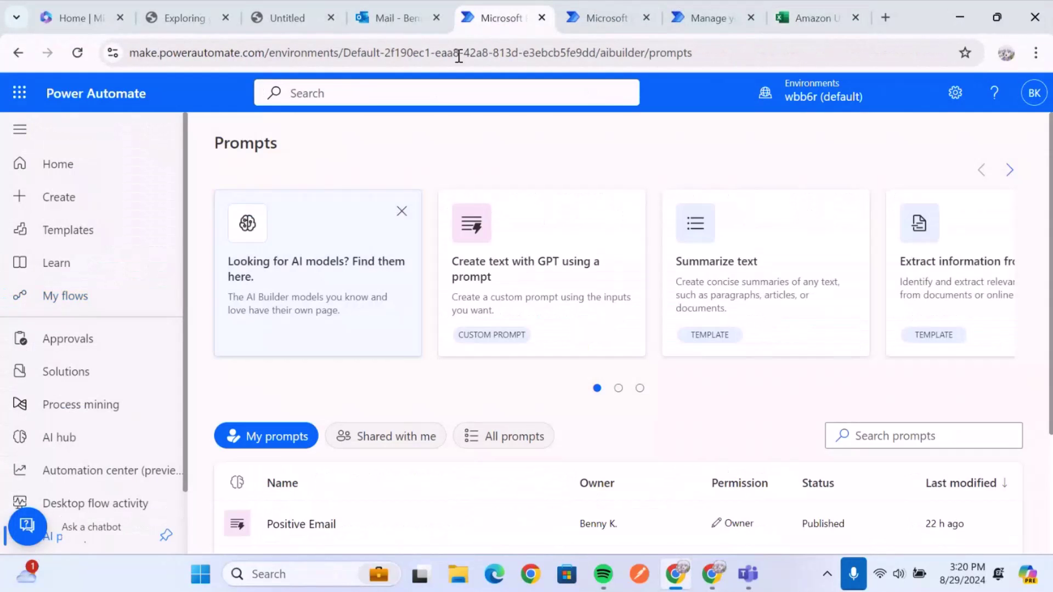
click(650, 2)
click(515, 8)
click(80, 439)
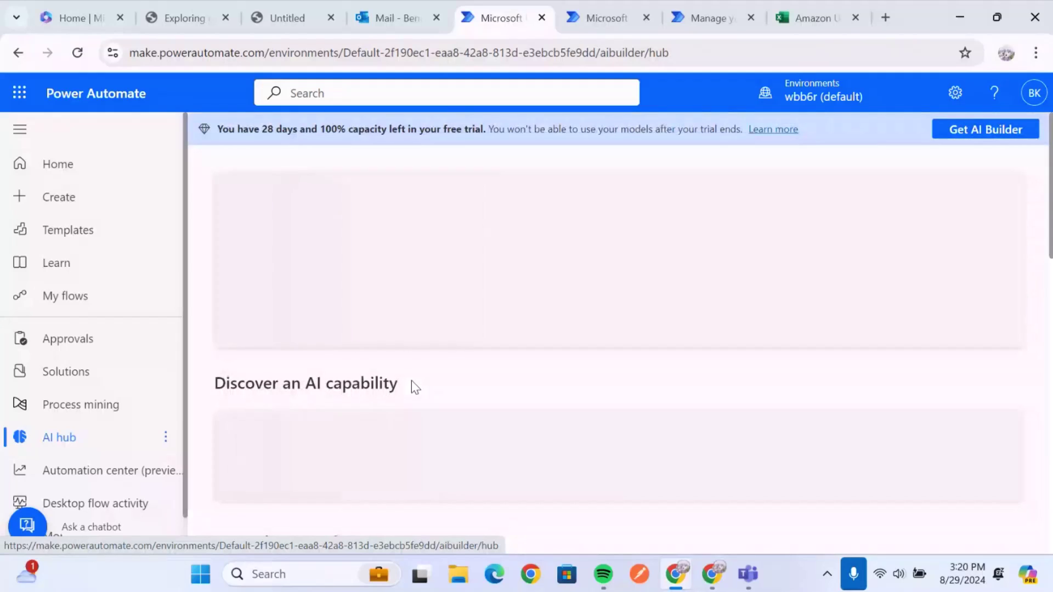
scroll(524, 329, down, 2)
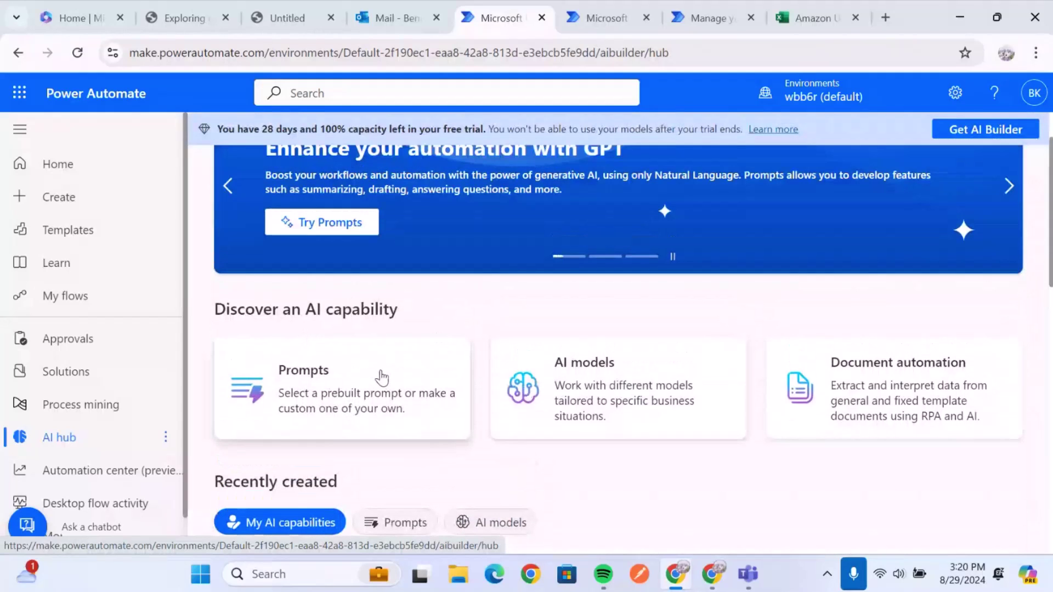
click(383, 378)
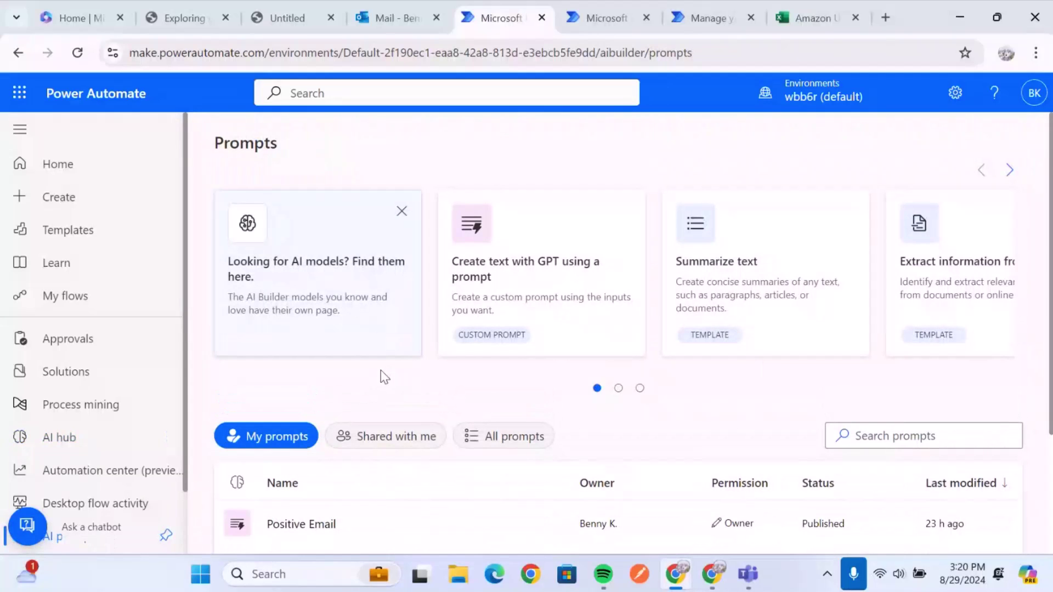
scroll(382, 378, down, 3)
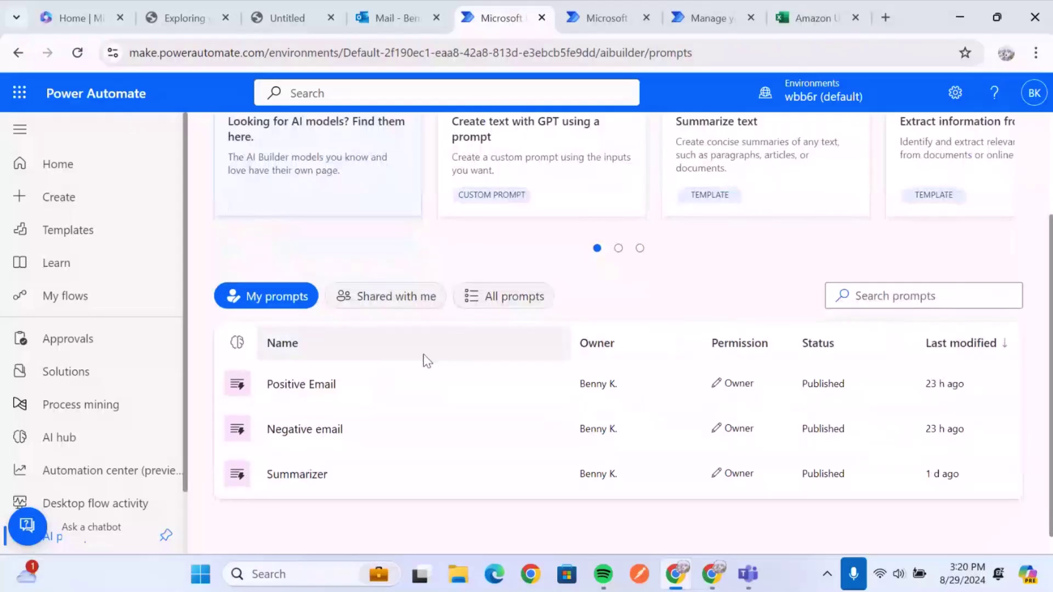
click(291, 451)
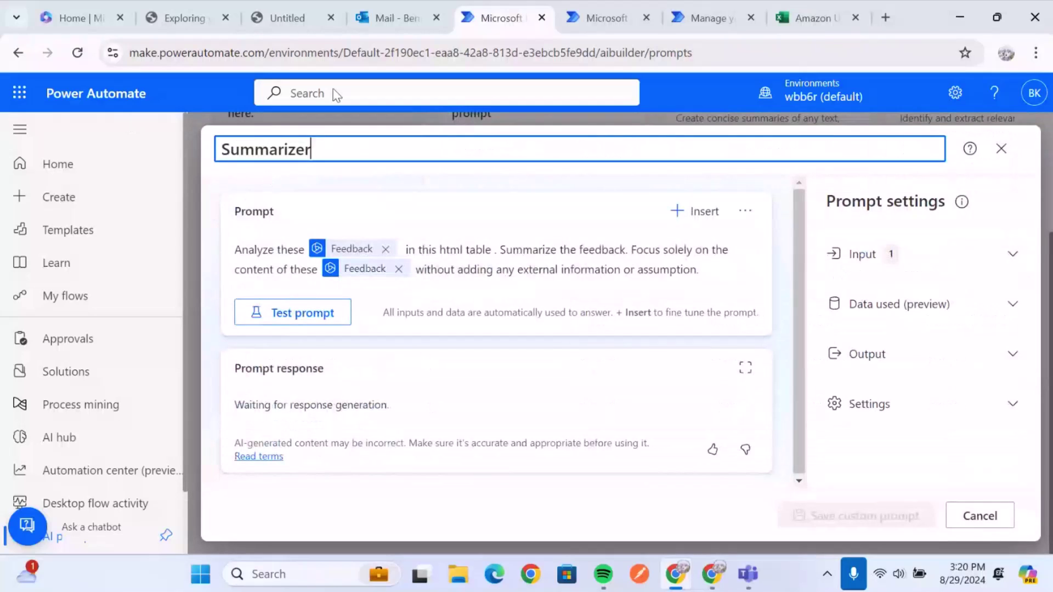
Glance at the Outlook mailbox and reviews workbook, then return to the Summarizer prompt
click(403, 1)
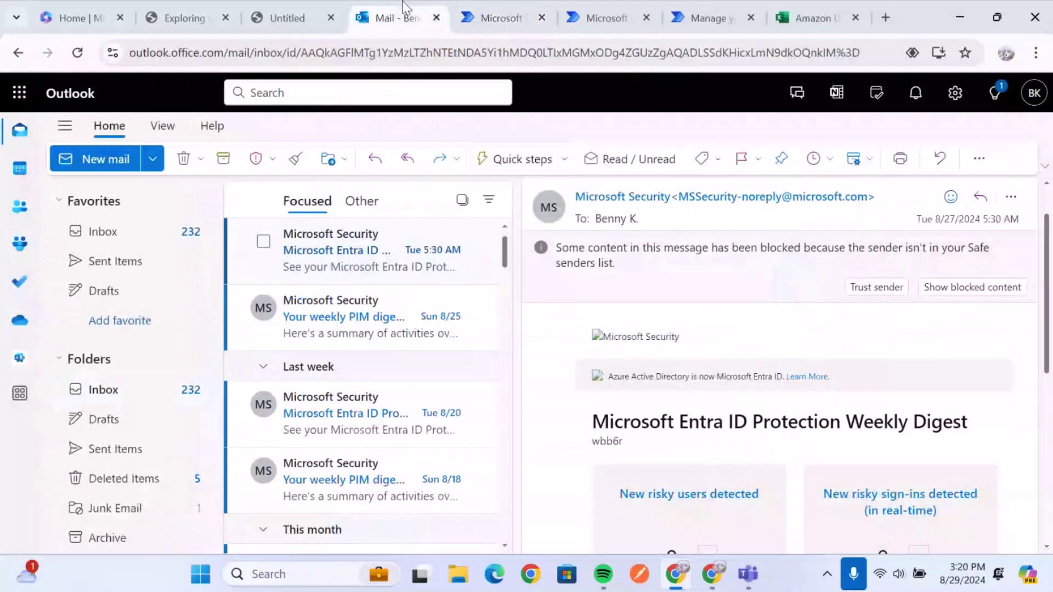
click(530, 5)
click(806, 14)
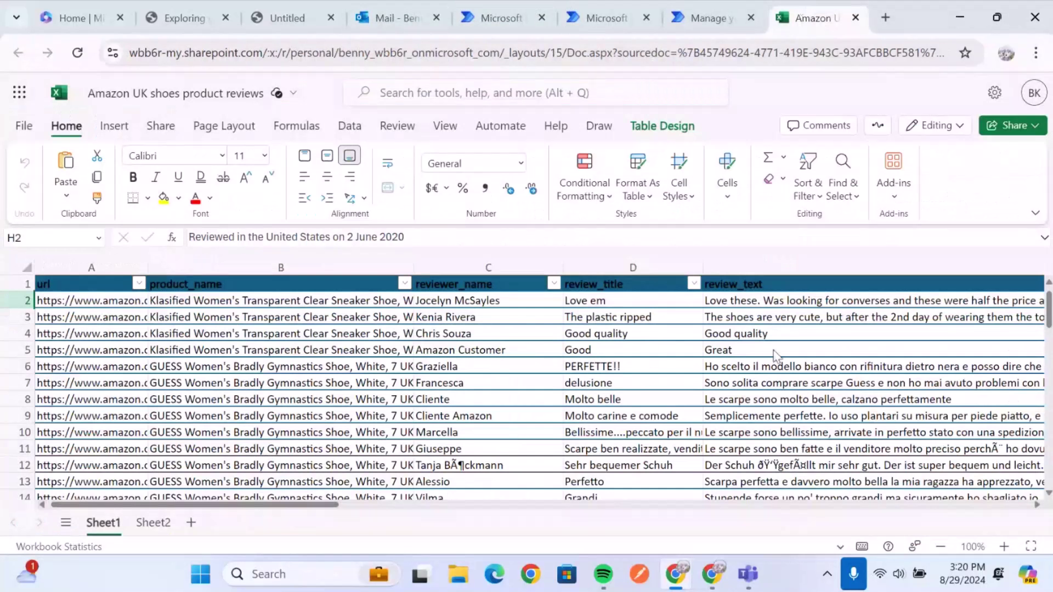
scroll(317, 318, right, 5)
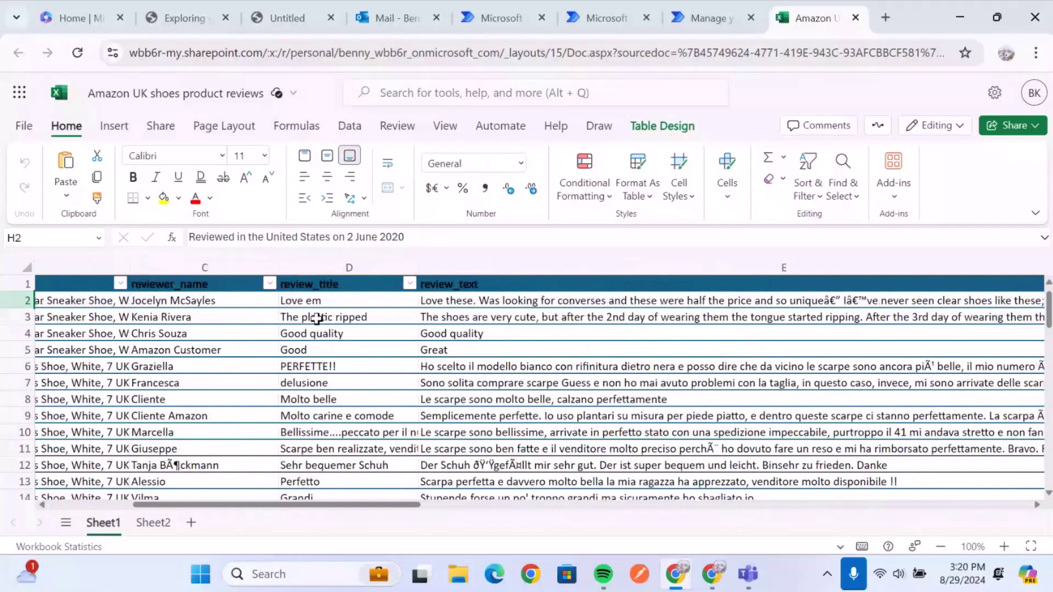
click(499, 18)
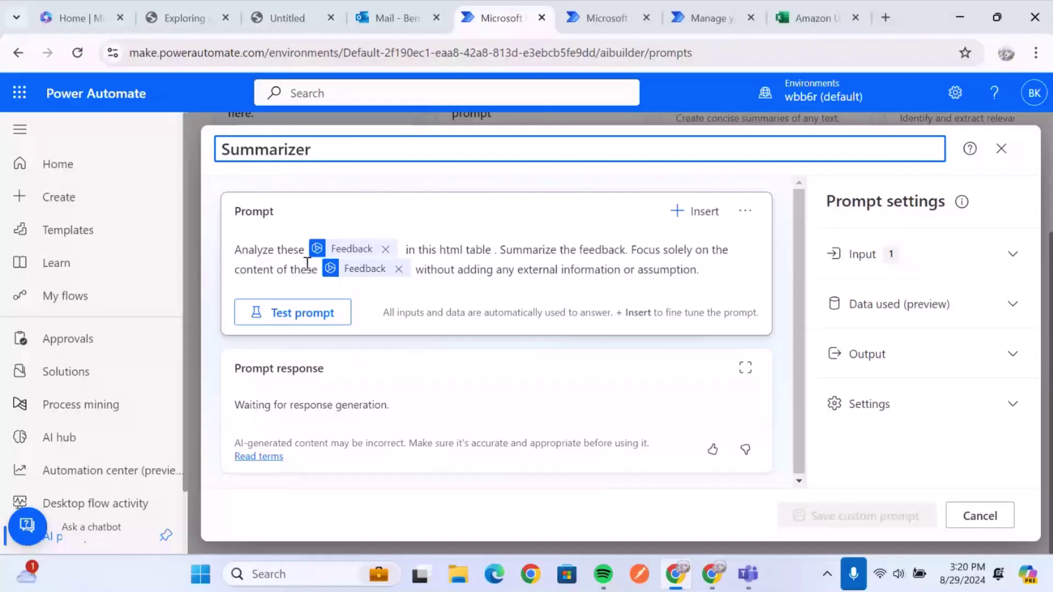
click(601, 7)
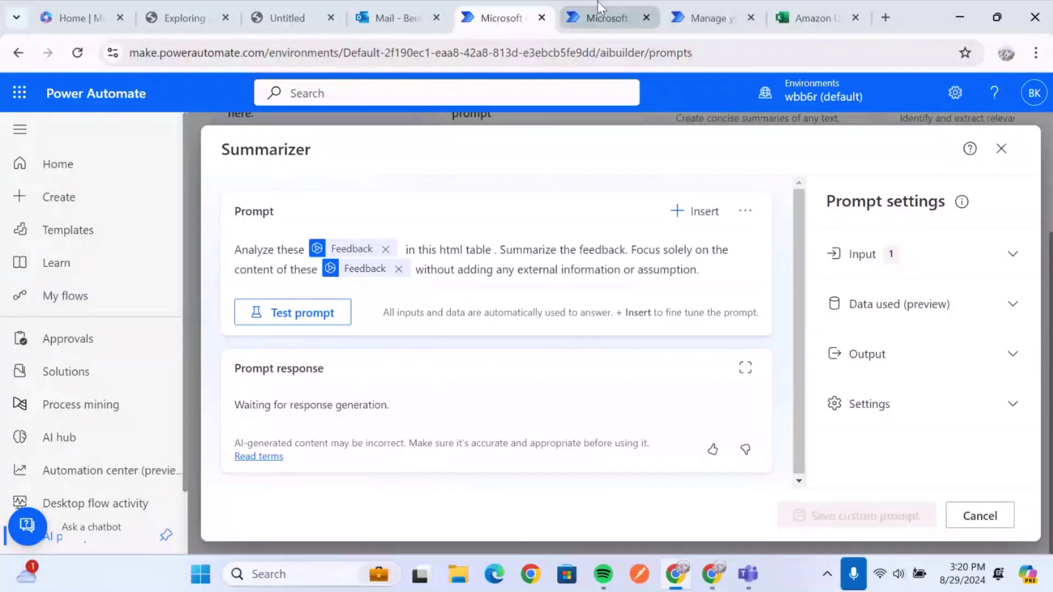
Open the Demo flow in the designer and inspect its List rows step reading Table1 from Amazon UK shoes product reviews.xlsx
click(601, 7)
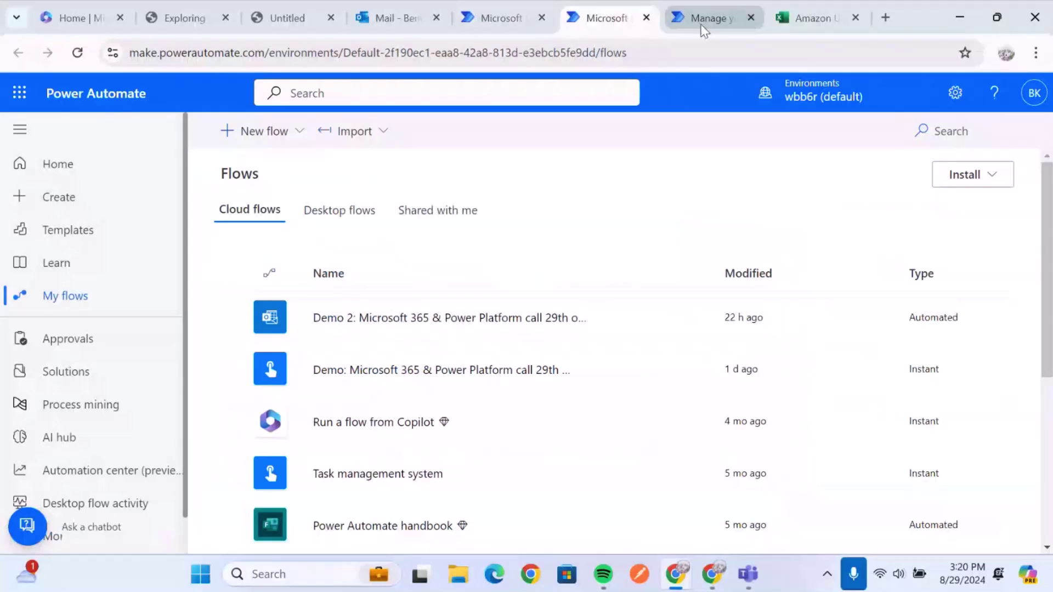
right_click(338, 370)
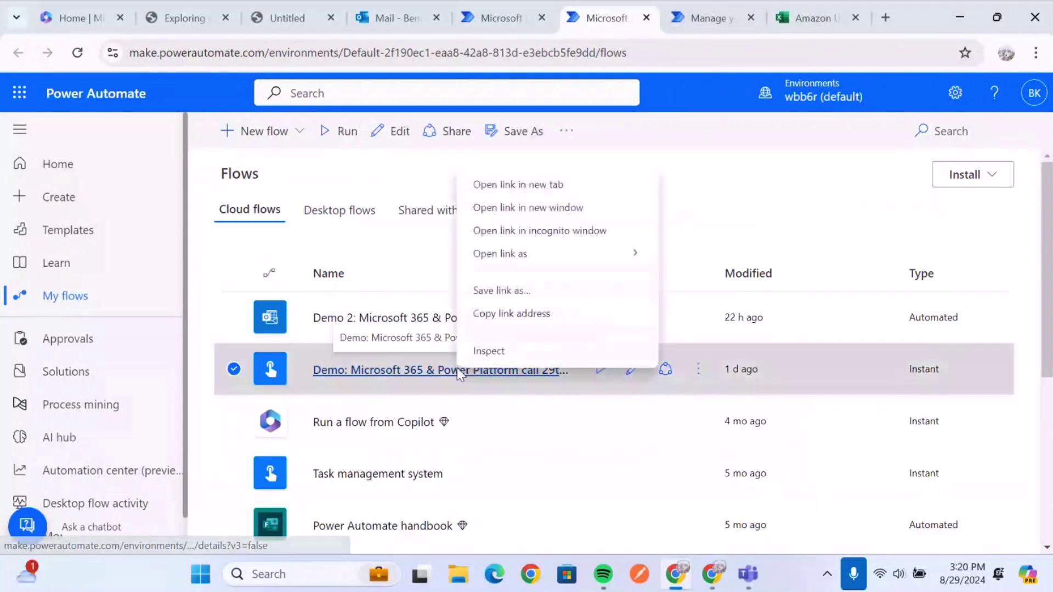
click(338, 369)
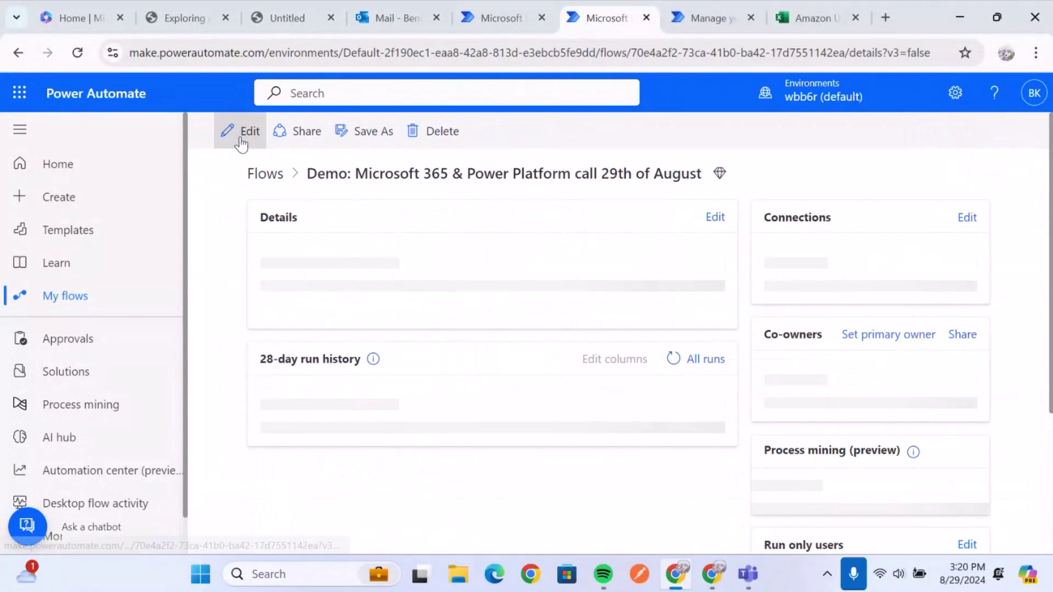
click(242, 144)
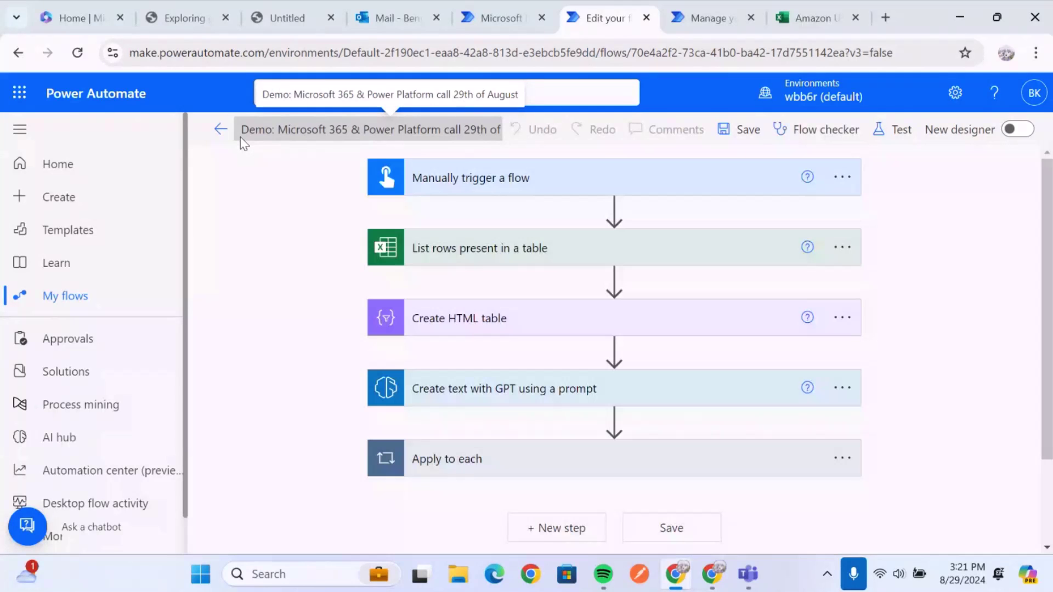
click(546, 185)
click(570, 180)
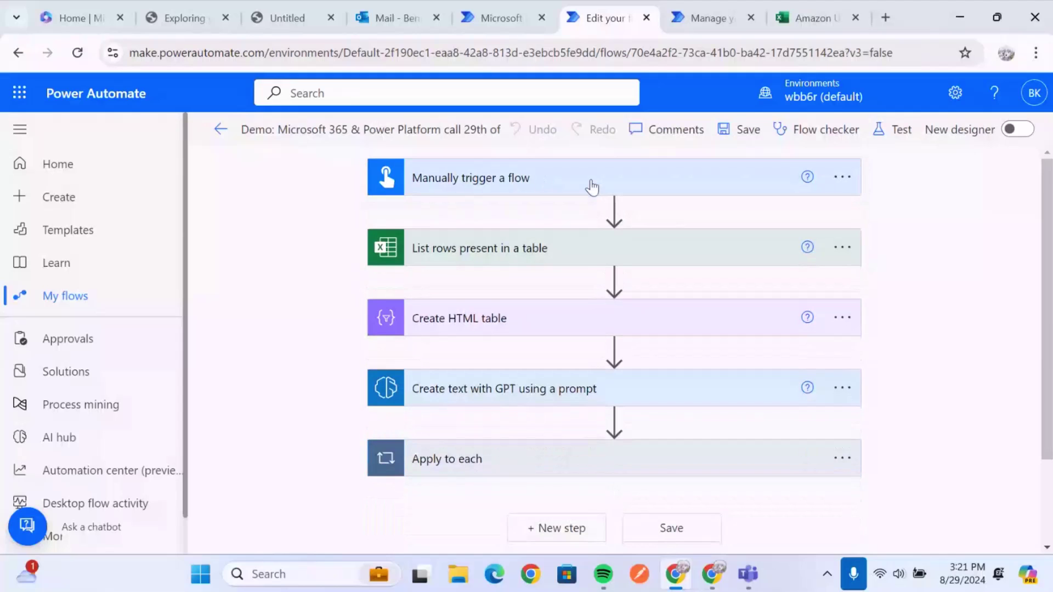
click(575, 249)
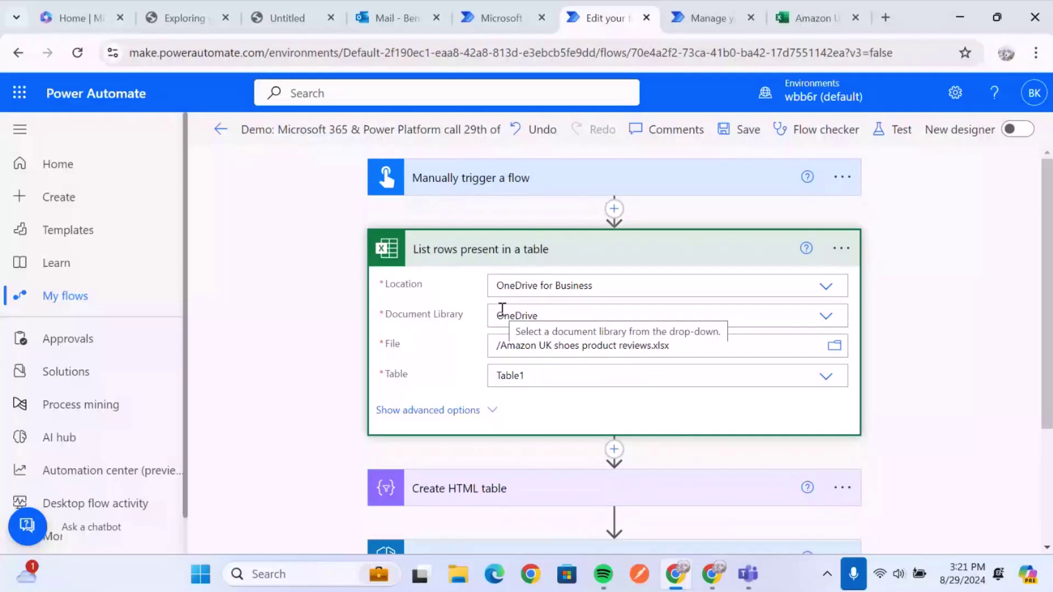
Scroll the reviews workbook, jump to the last data row 401, then back to the top
click(835, 5)
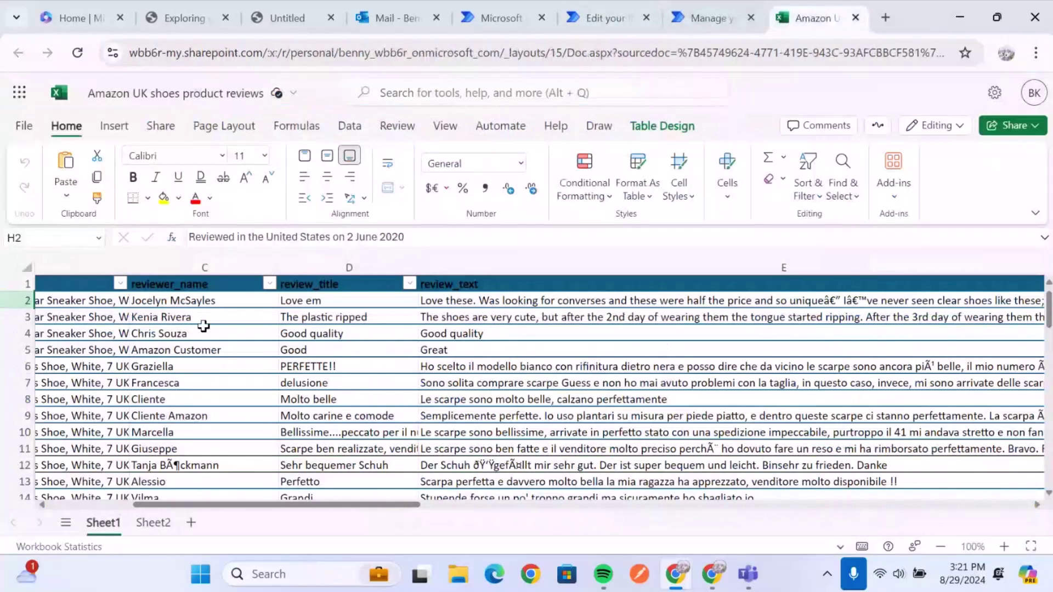
scroll(203, 326, left, 5)
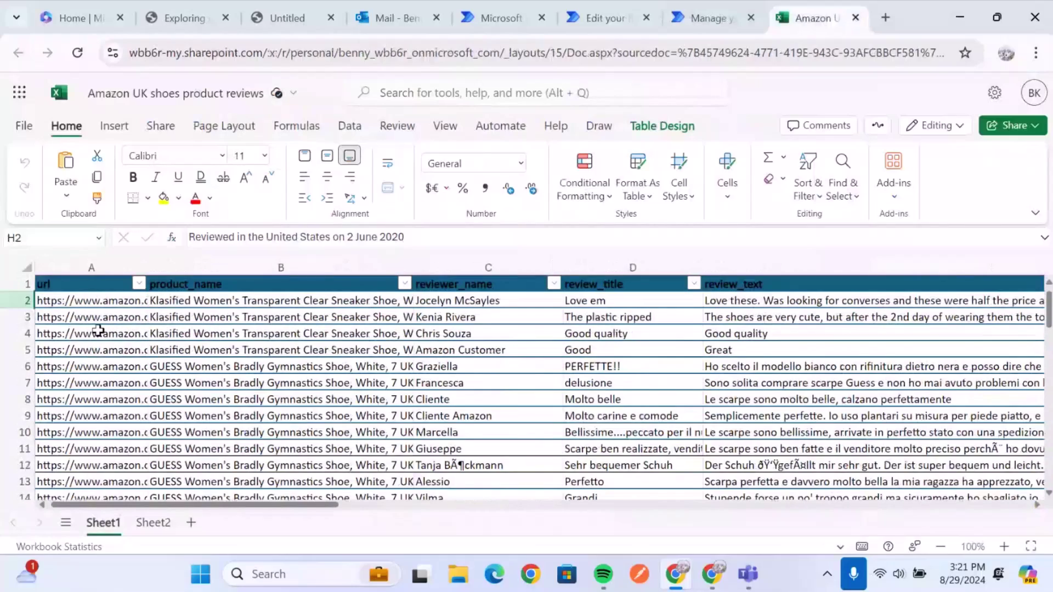
scroll(97, 331, down, 15)
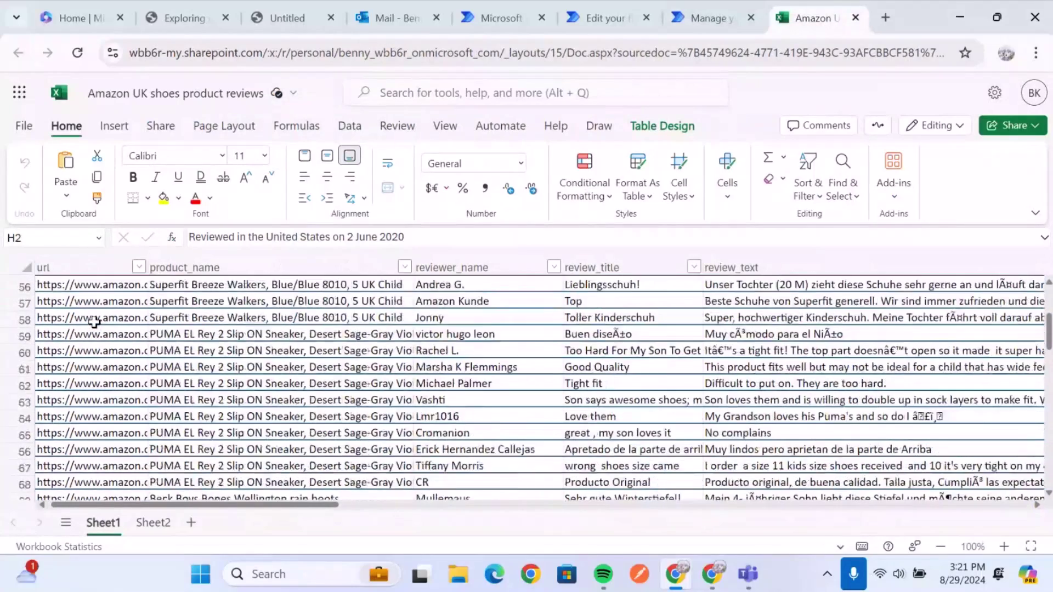
scroll(95, 322, down, 5)
scroll(95, 323, down, 2)
click(92, 376)
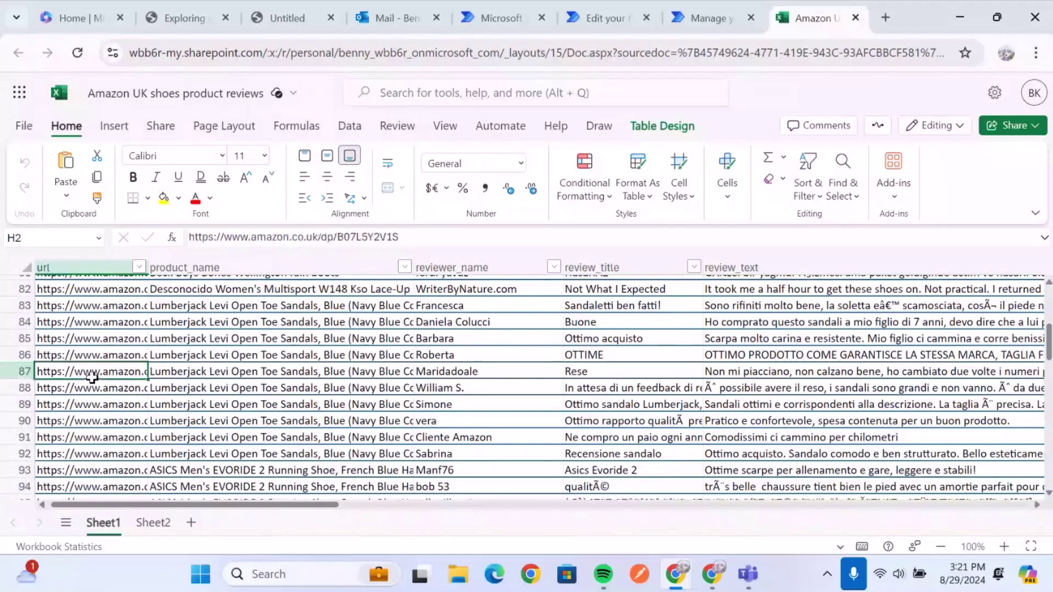
key(ctrl+Down)
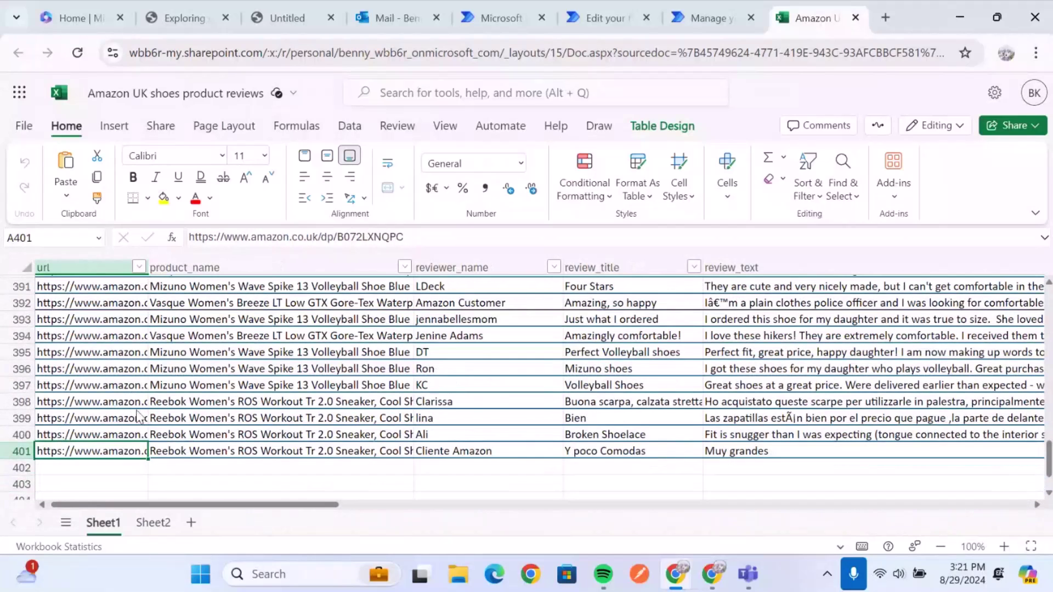
key(ctrl+Up)
In the flow designer, review the Create HTML table step's column mapping
click(707, 18)
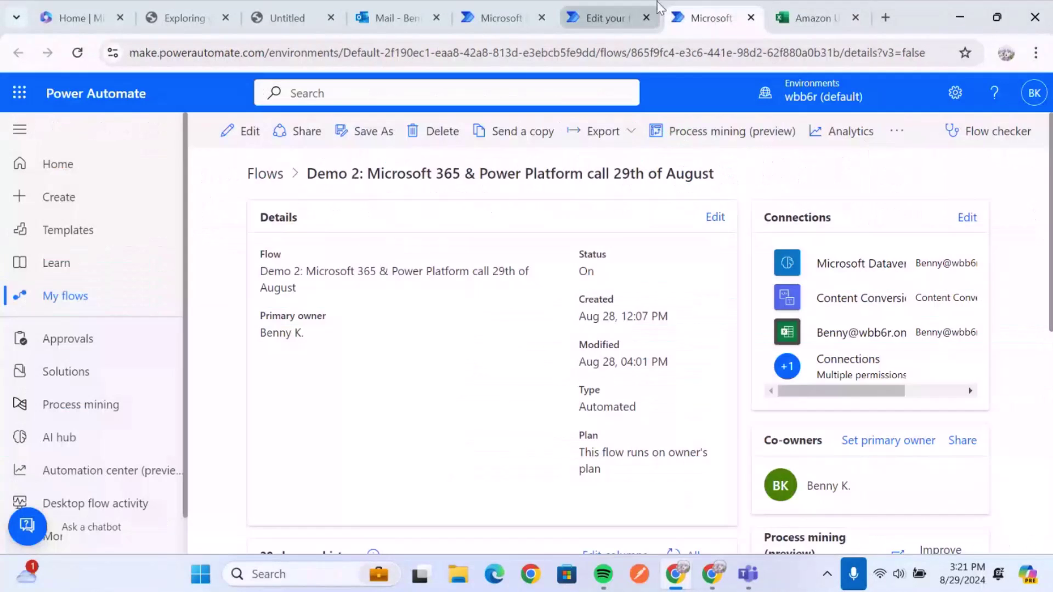
click(603, 18)
click(535, 262)
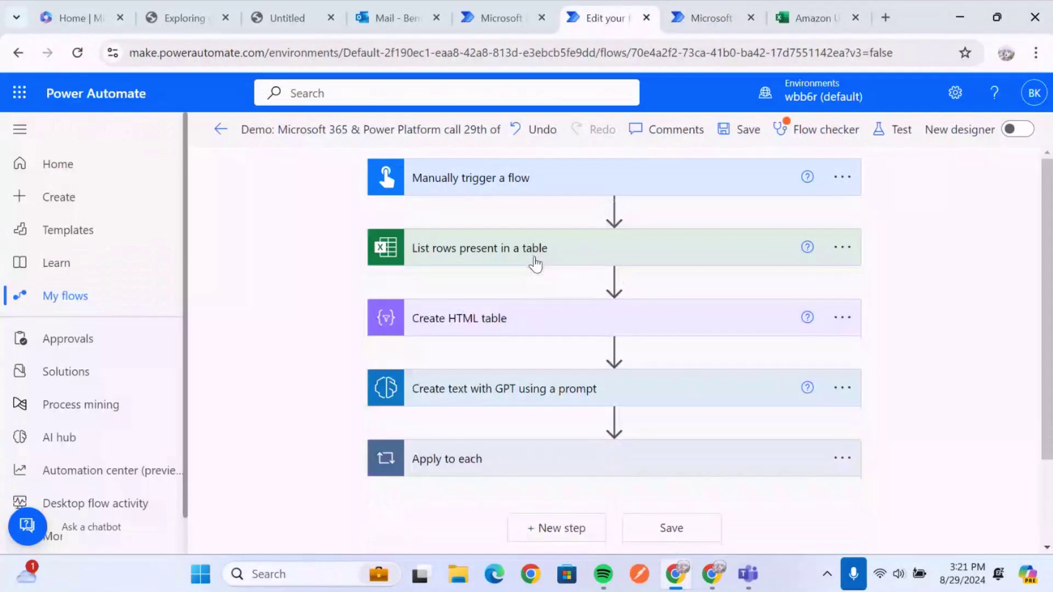
click(543, 320)
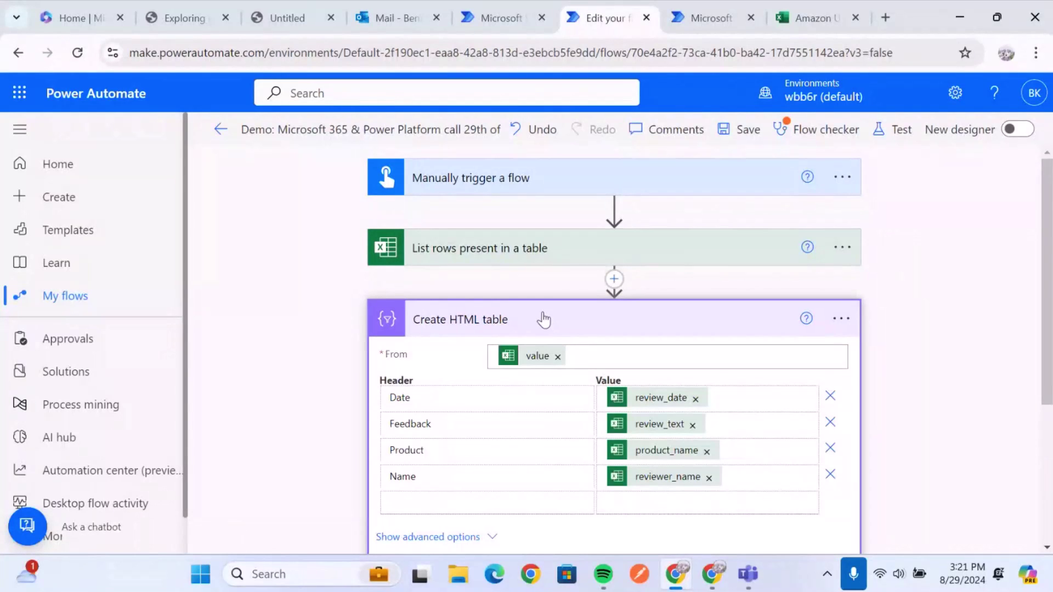
scroll(543, 320, down, 2)
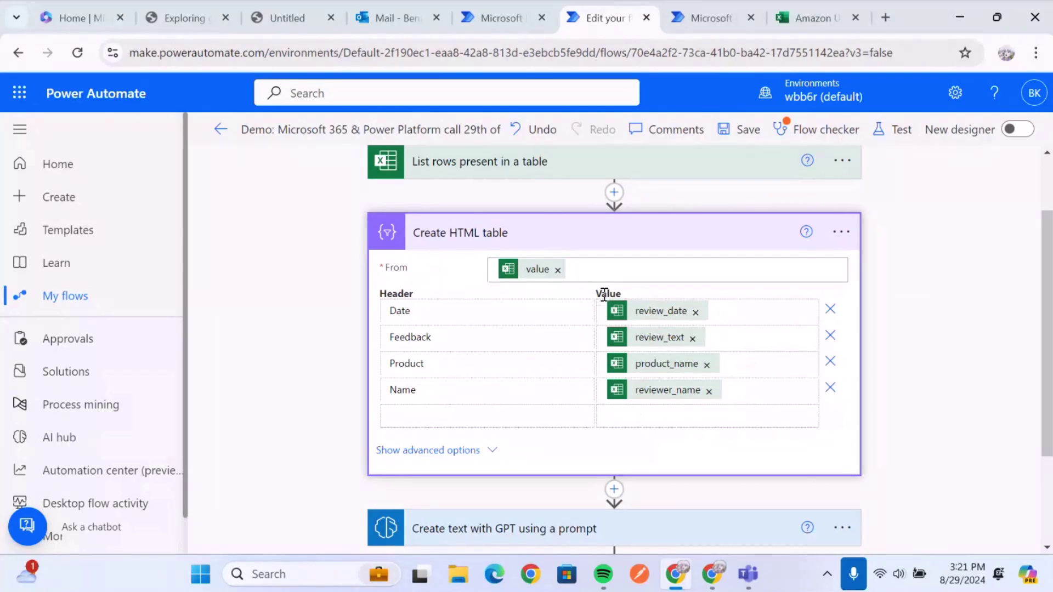
click(600, 245)
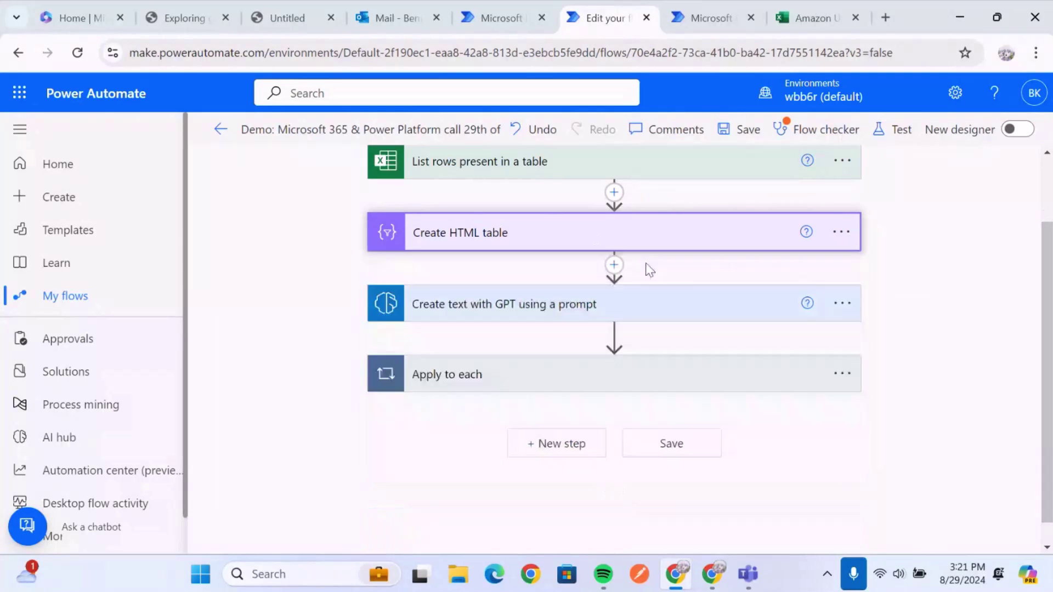
Confirm the GPT step uses the Summarizer prompt, then close the prompt editor
click(640, 306)
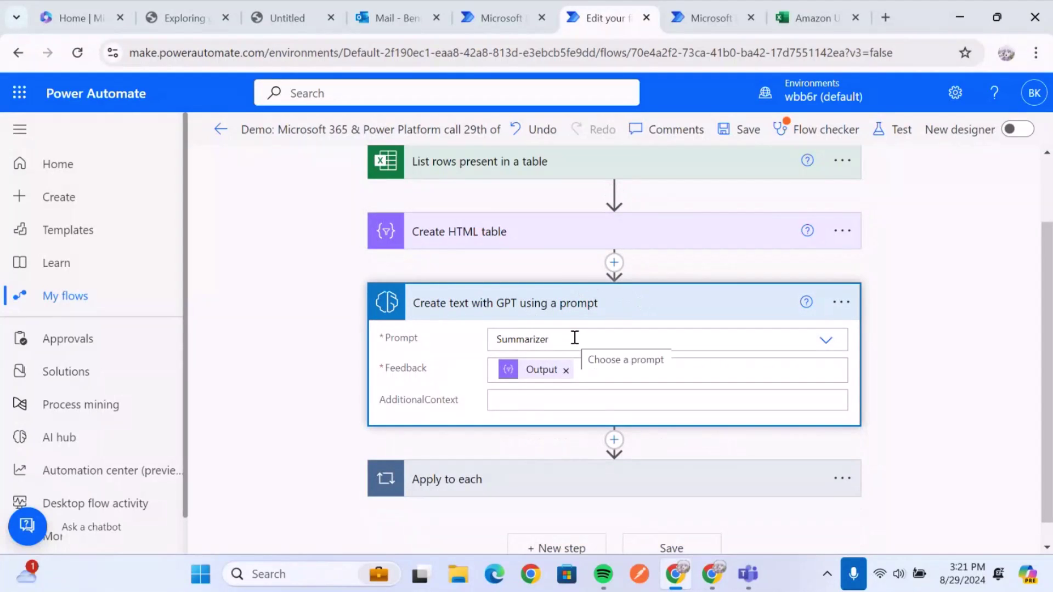
click(479, 16)
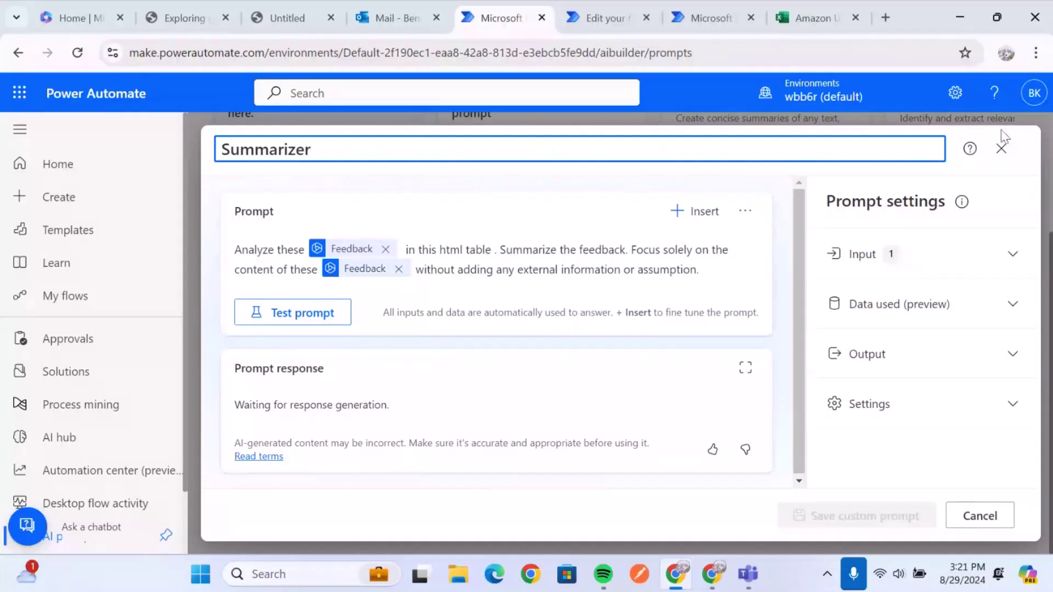
click(1001, 148)
Preview a blank custom GPT prompt's Input settings, discard it, and reopen Summarizer
scroll(557, 318, up, 2)
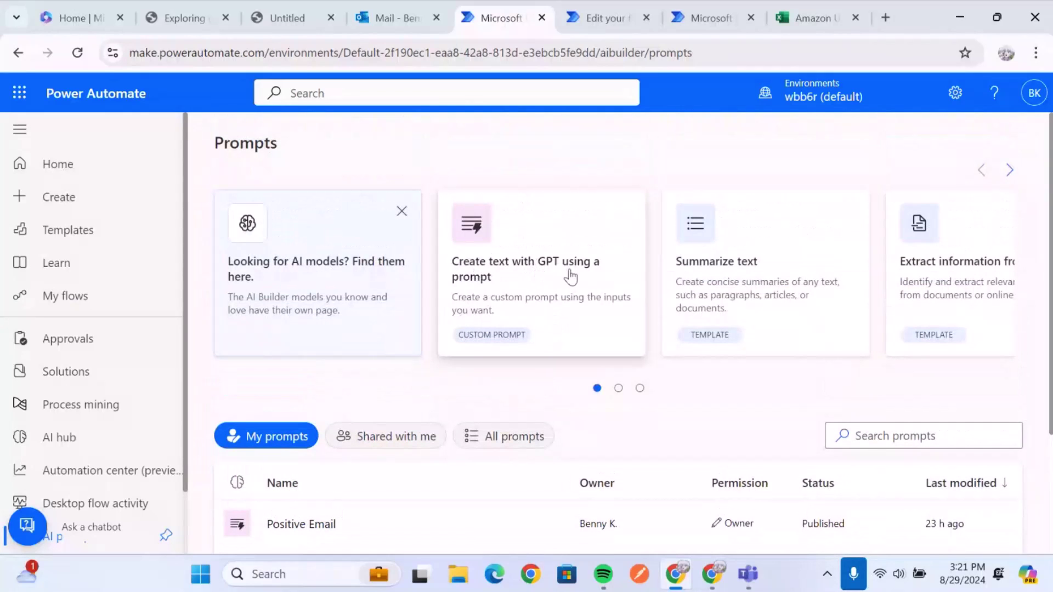
click(526, 285)
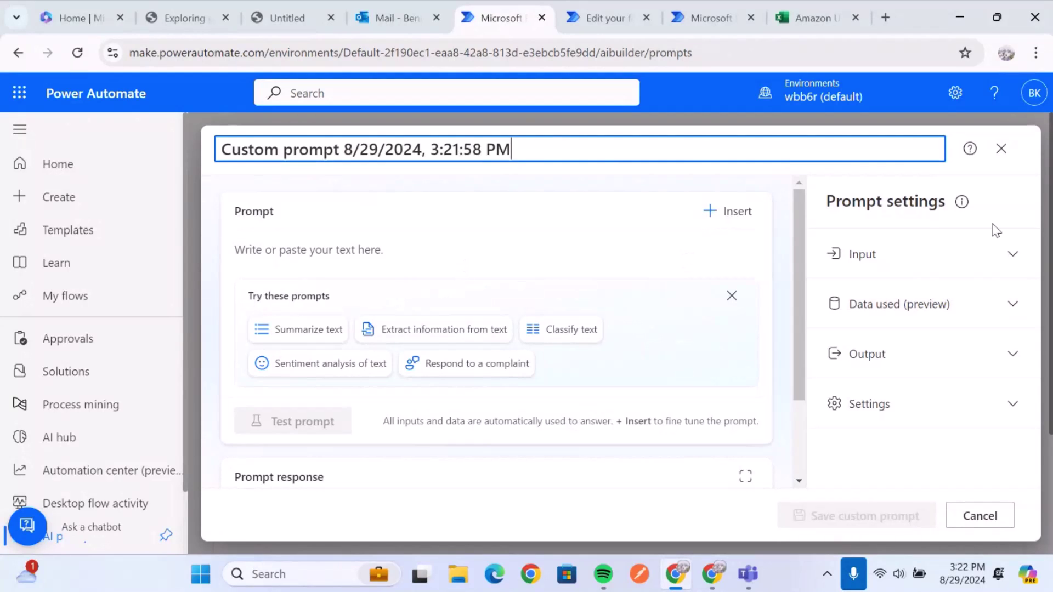
click(994, 269)
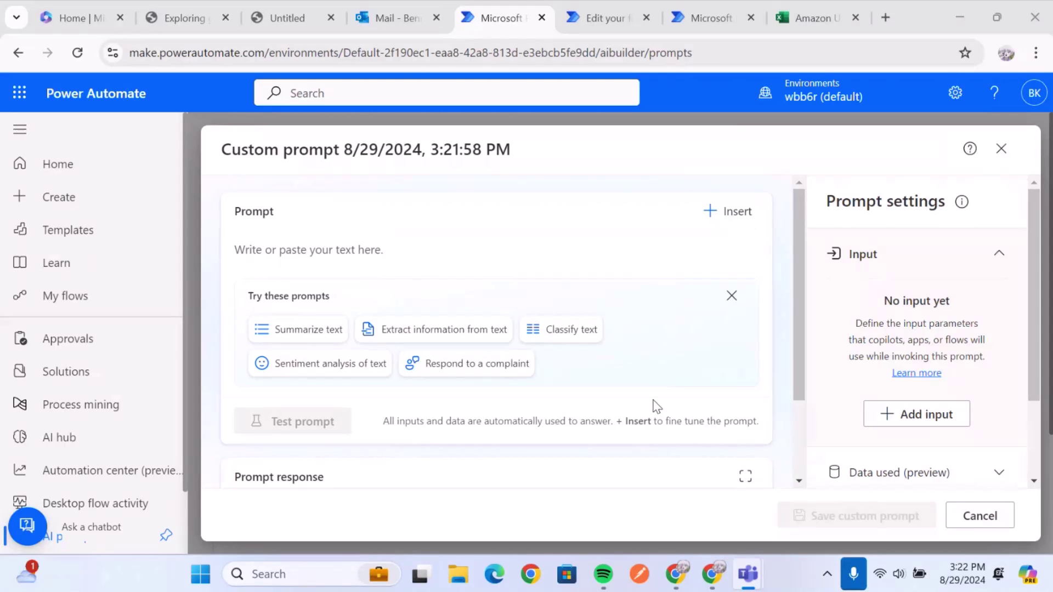
click(1002, 149)
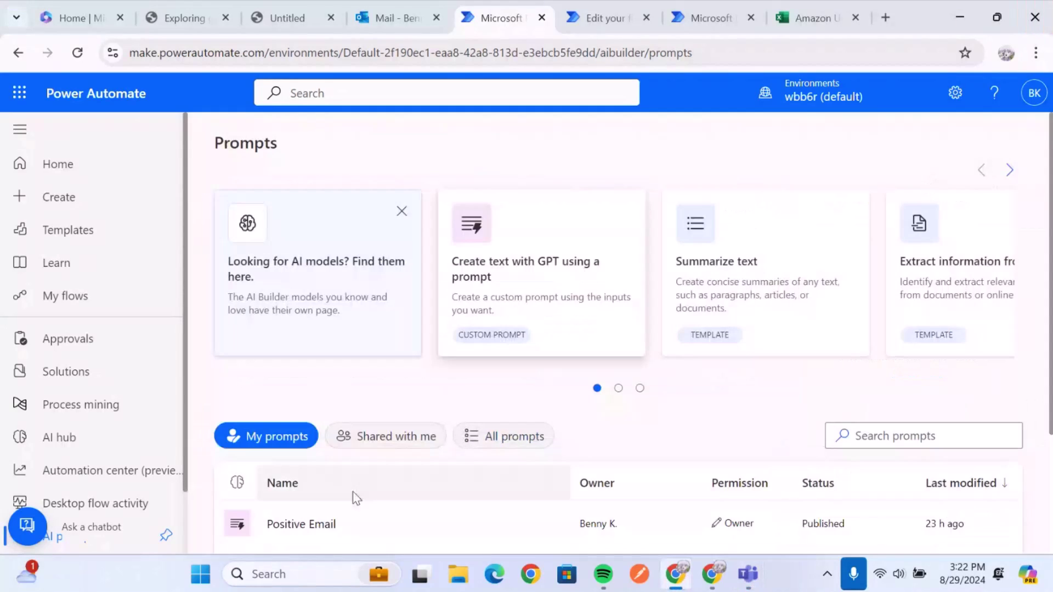
scroll(353, 491, down, 3)
click(295, 466)
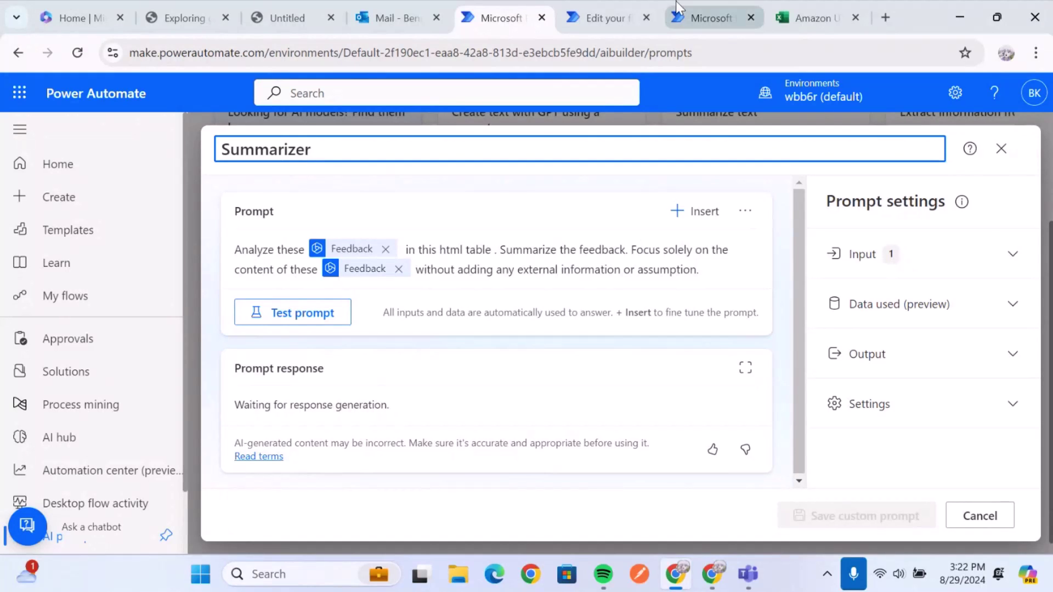
Collapse the GPT step, save the demo flow, and run Flow checker: 0 errors, 1 warning
click(707, 17)
click(606, 8)
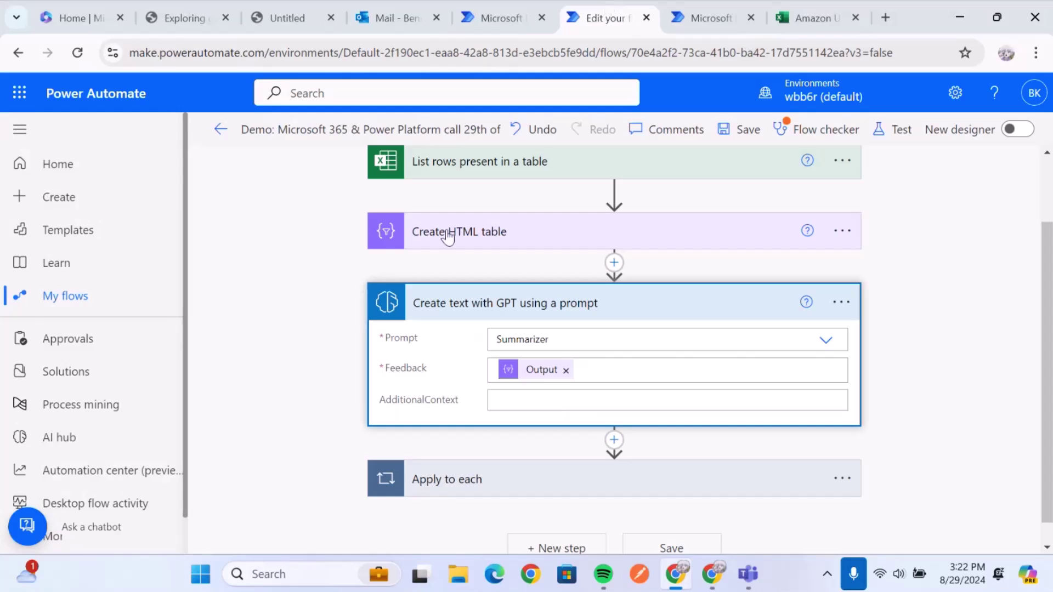
click(455, 301)
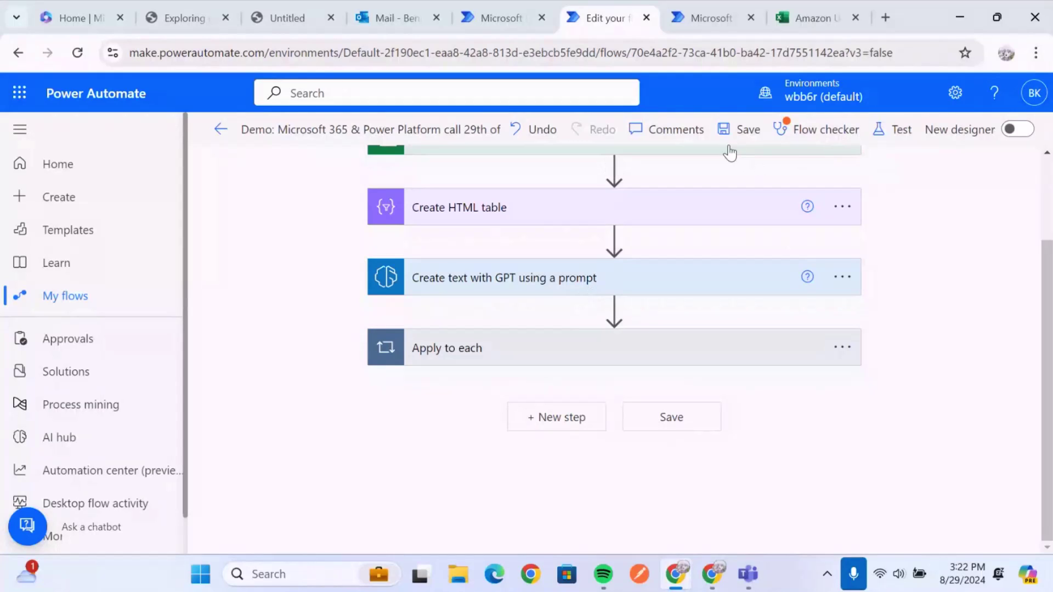
click(749, 140)
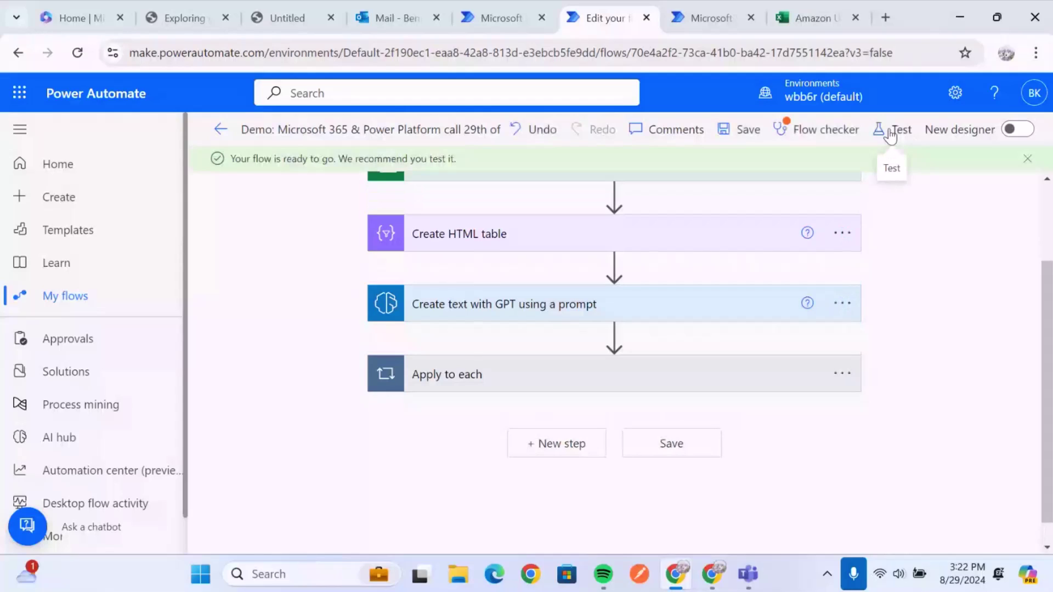
click(894, 132)
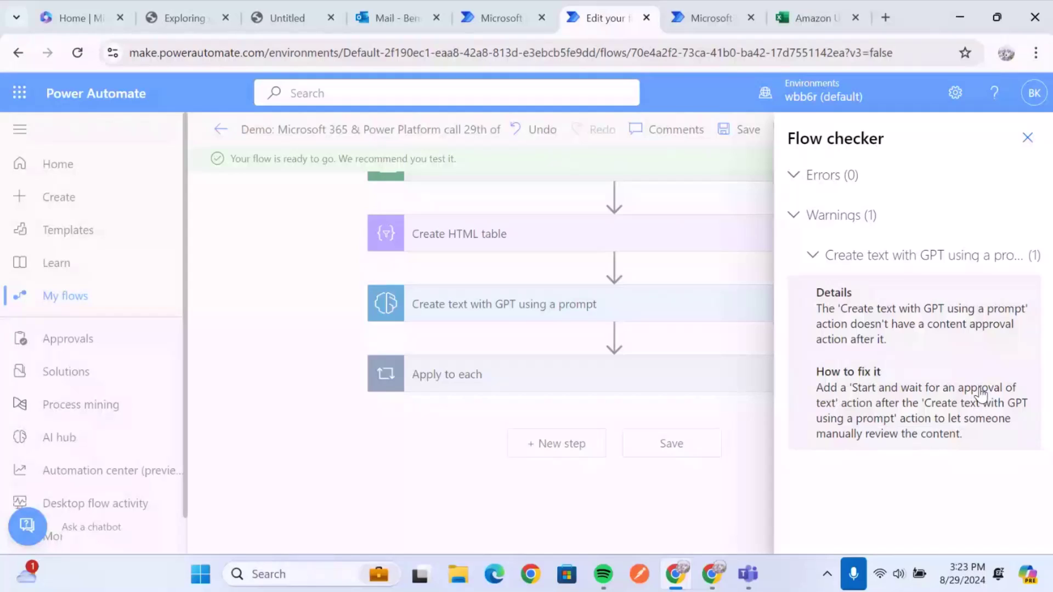
Close Flow checker and start a manual test run of the flow
click(1026, 137)
click(892, 132)
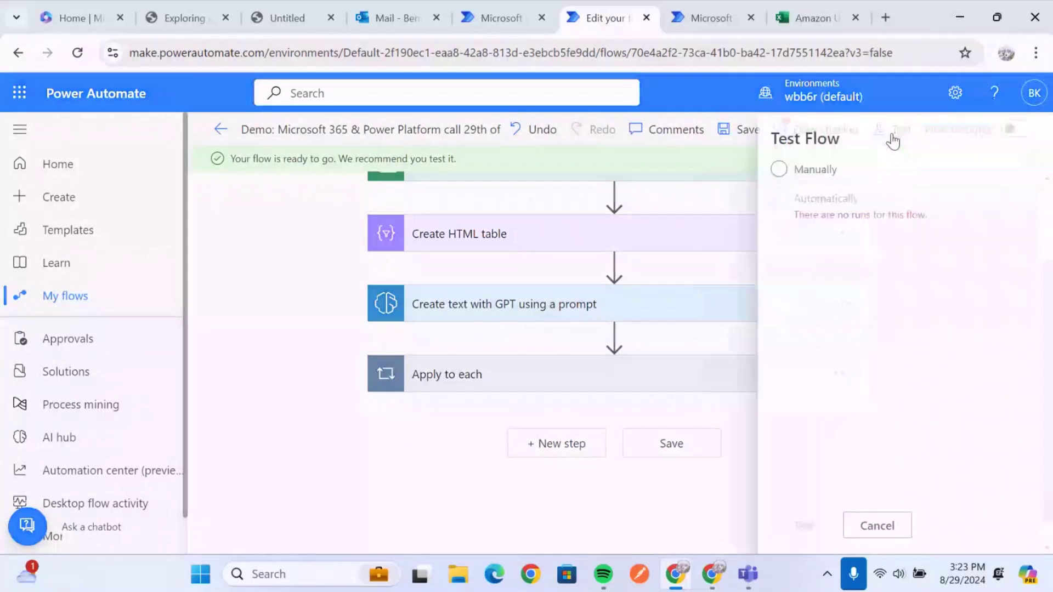
click(834, 176)
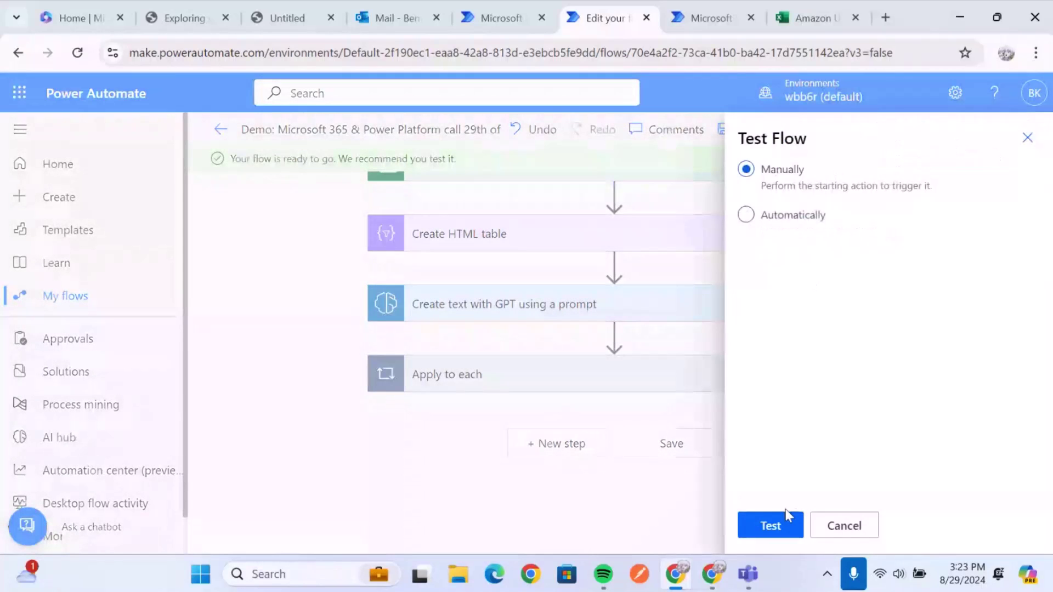
click(769, 528)
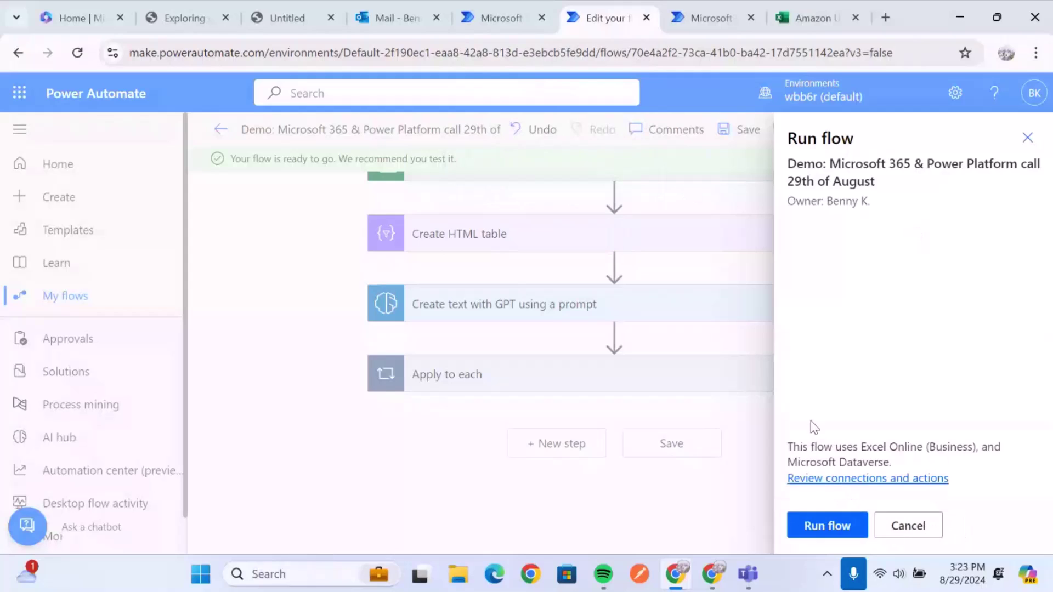
click(820, 520)
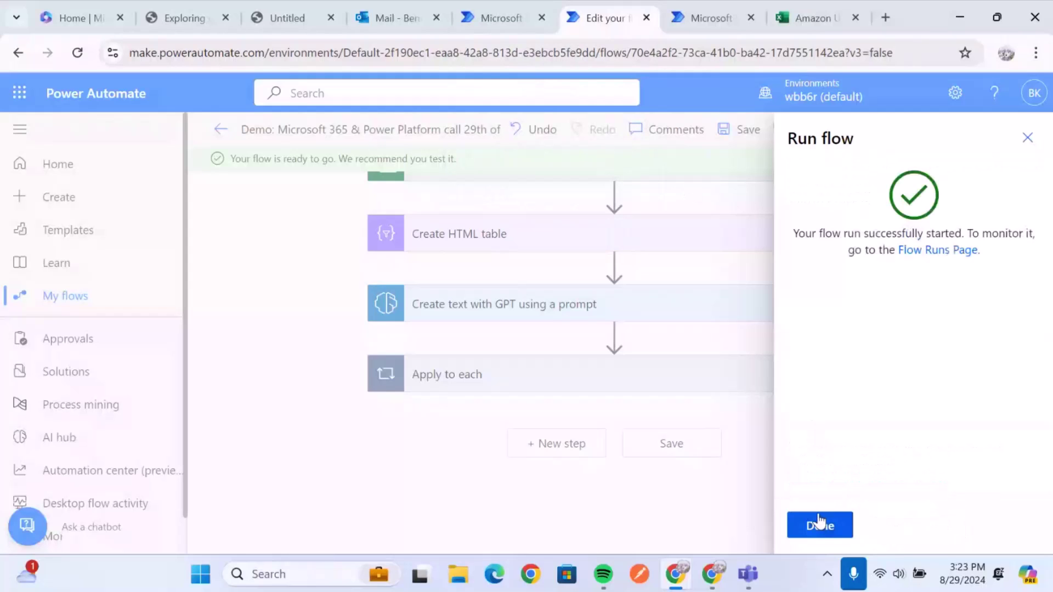
click(820, 522)
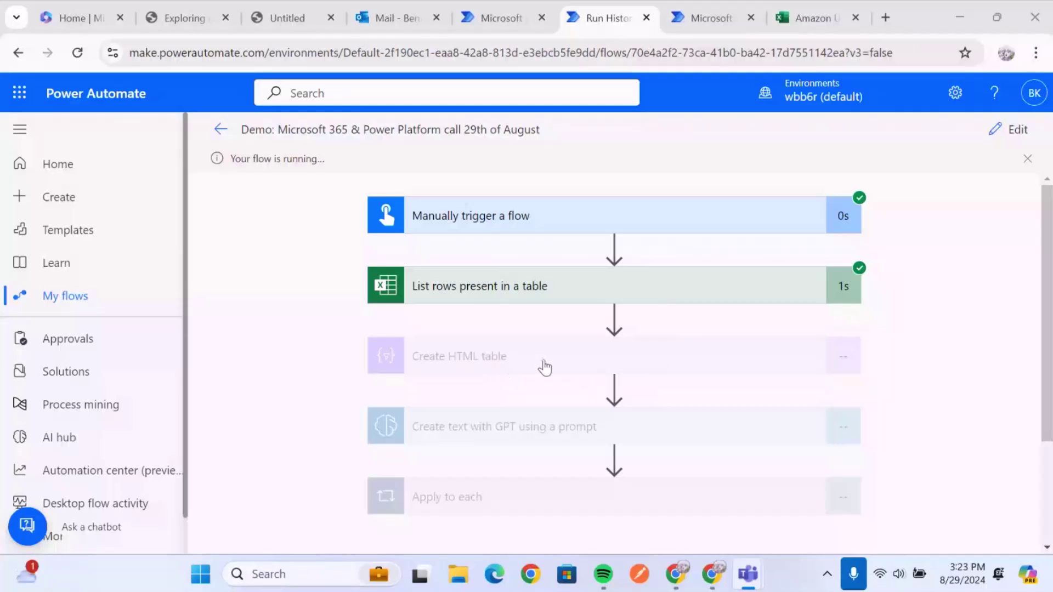
Follow the run's progress and open My flows in a new tab
scroll(651, 374, down, 2)
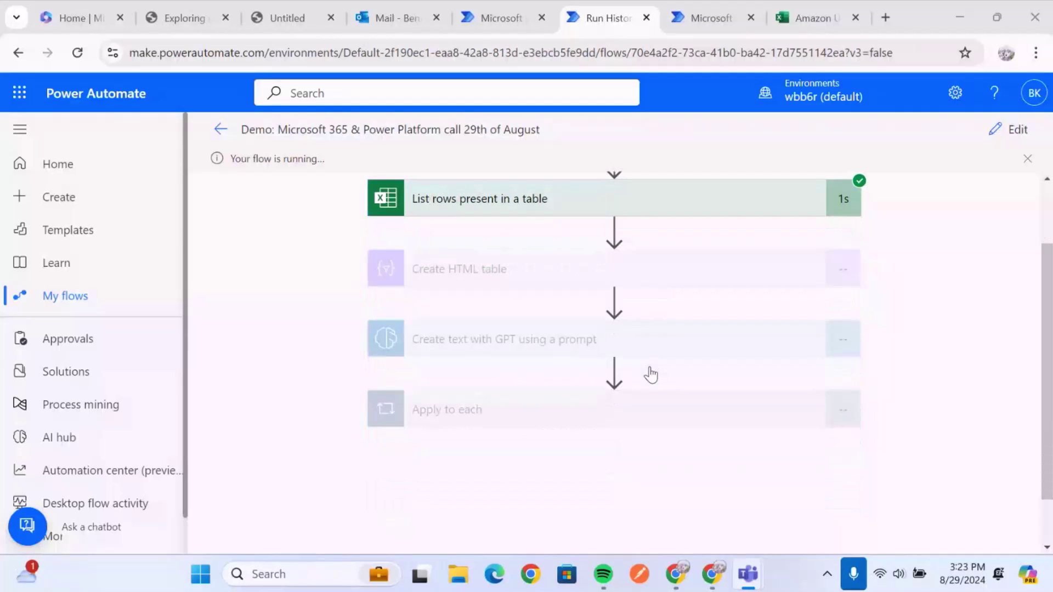
click(515, 12)
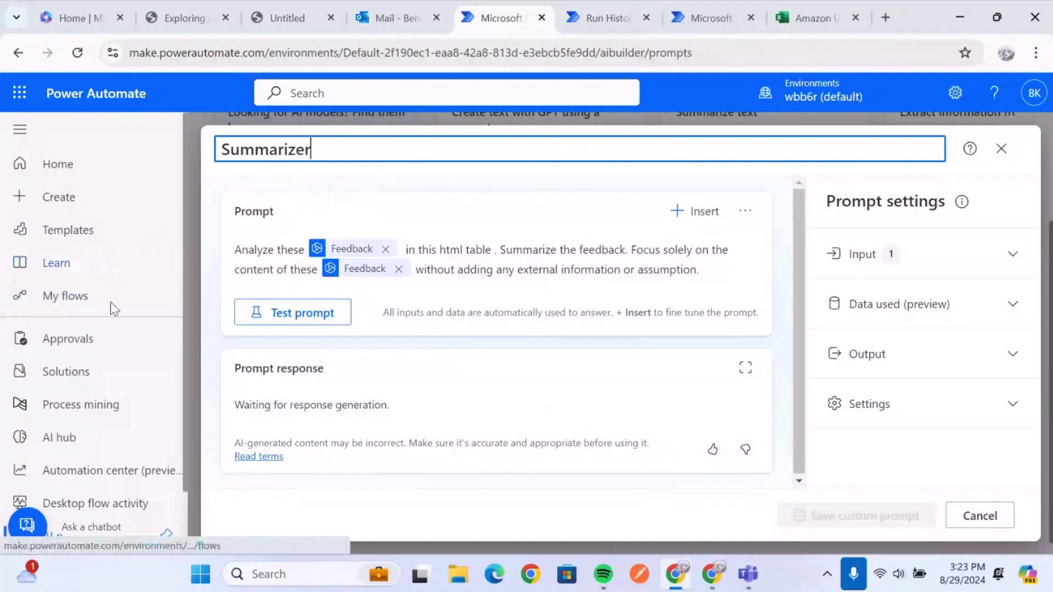
right_click(60, 298)
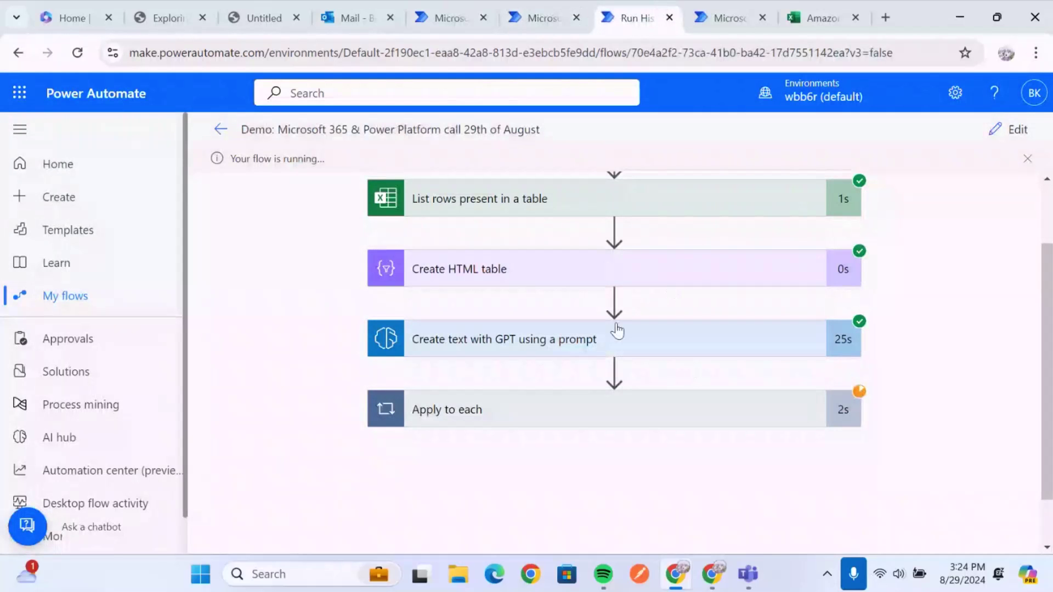
Expand the GPT prompt step's run details and scroll through its positive and negative shoe feedback
click(617, 332)
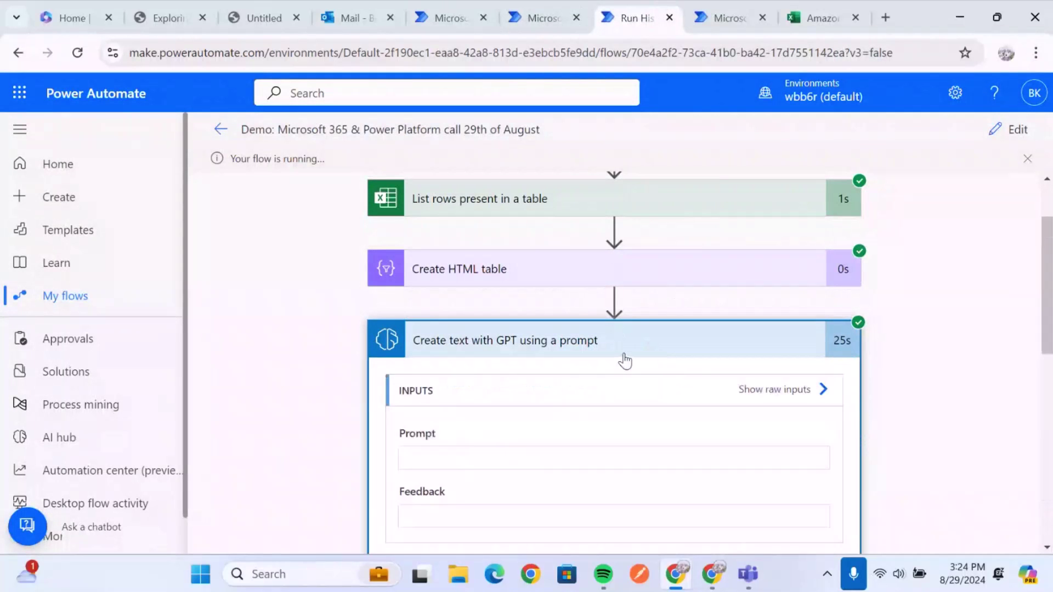
scroll(625, 359, down, 7)
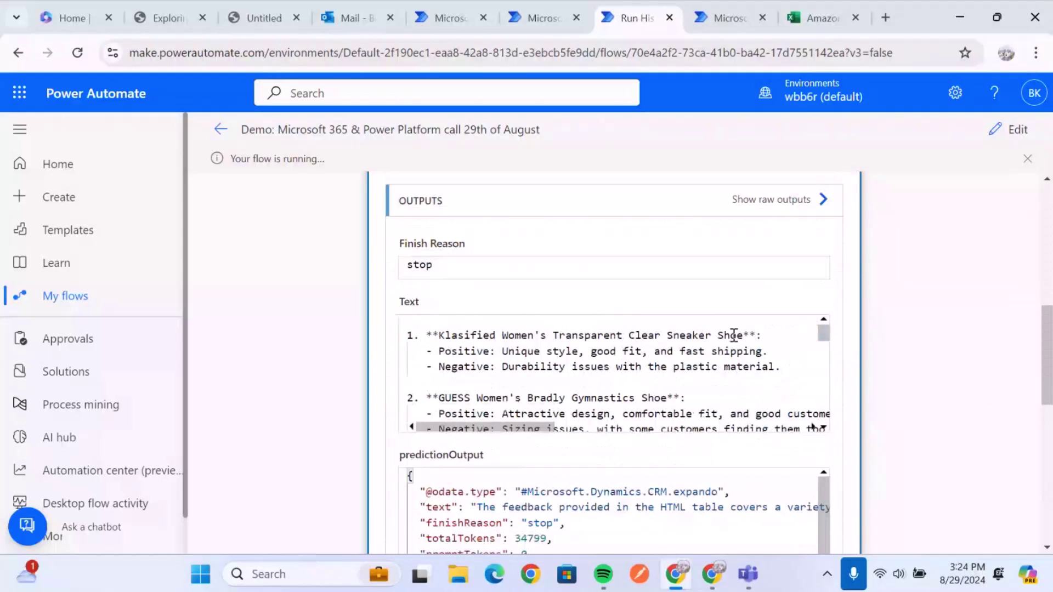
scroll(751, 401, up, 1)
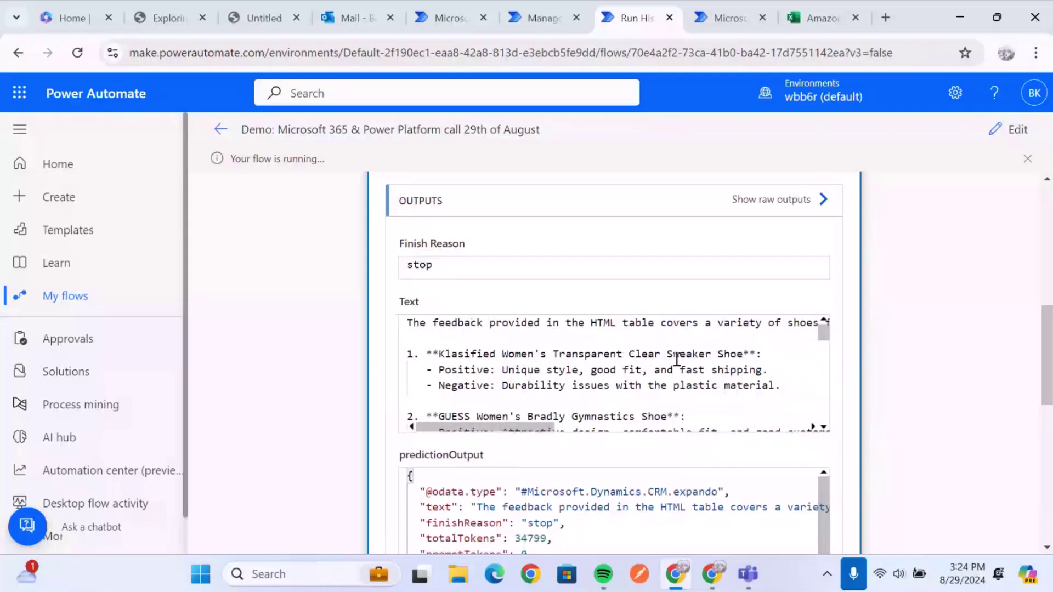
scroll(677, 359, down, 5)
scroll(954, 318, down, 8)
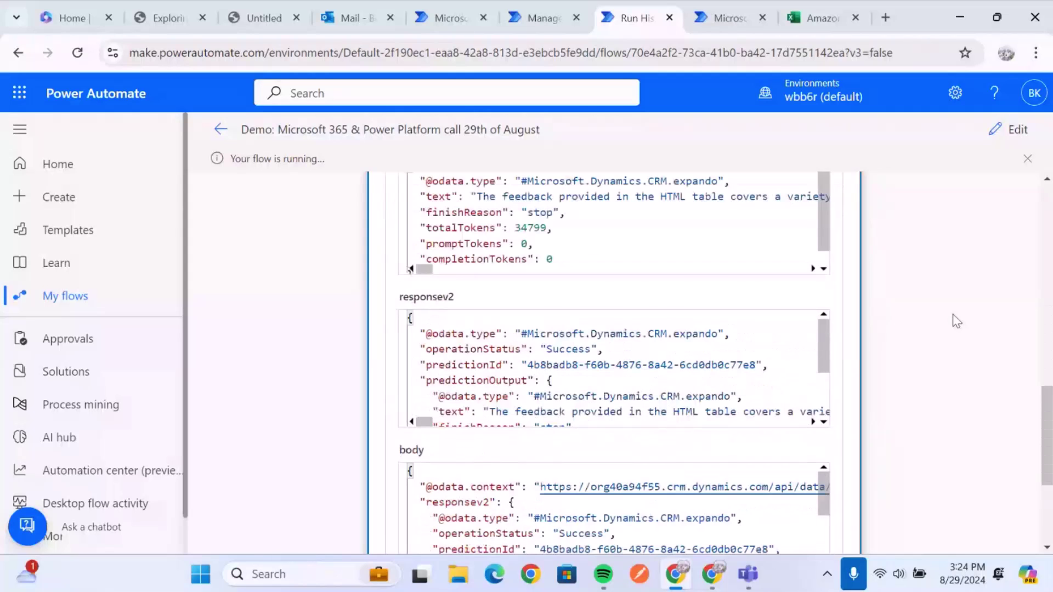
scroll(955, 318, up, 8)
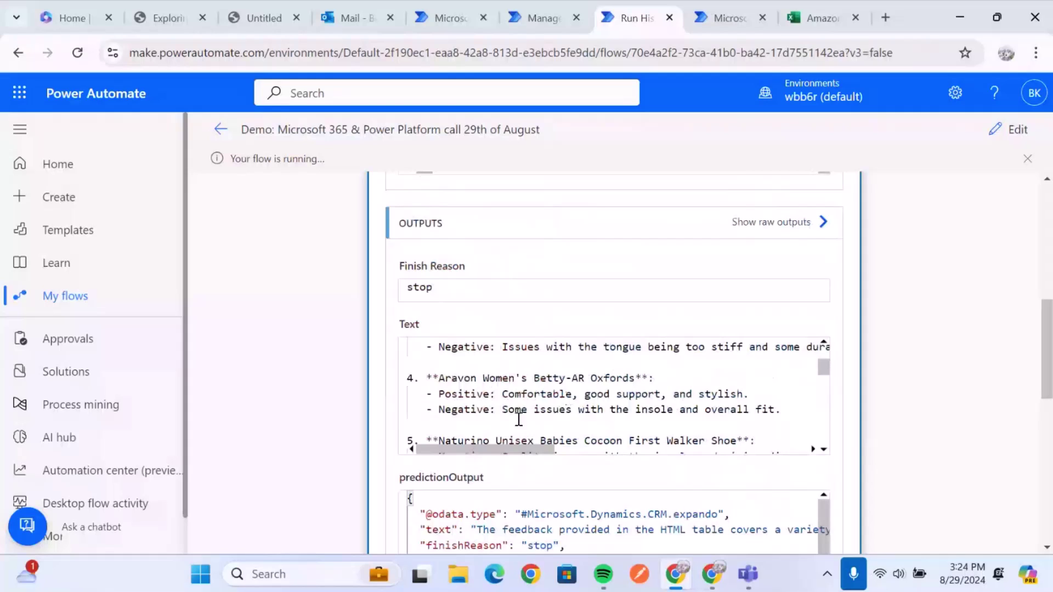
scroll(556, 417, up, 3)
scroll(548, 417, up, 3)
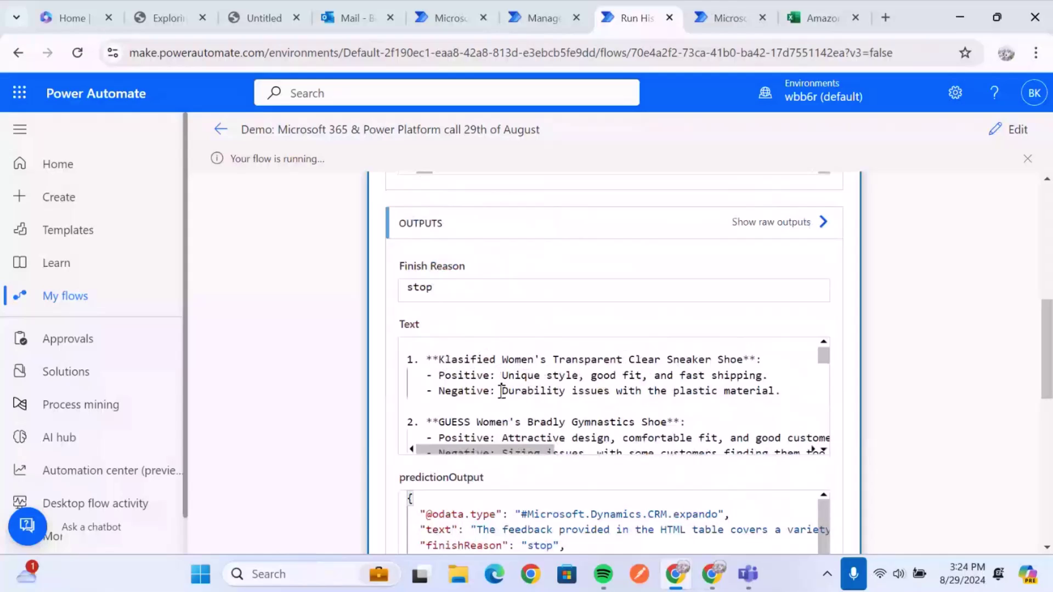
Highlight the first shoe's durability complaint in the output, then switch to the flows list
drag(502, 391, 764, 402)
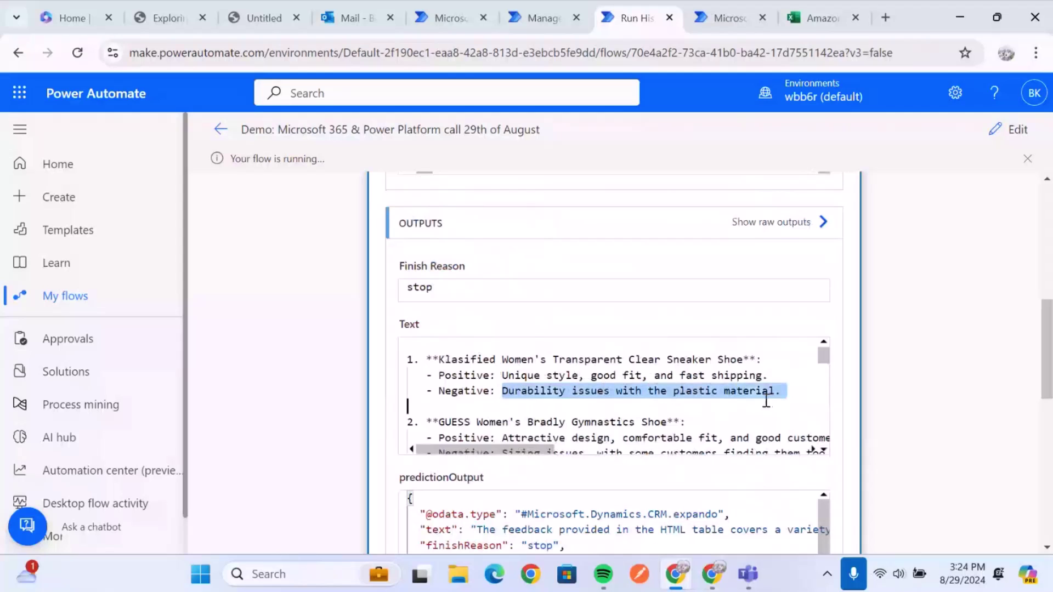
scroll(769, 400, down, 3)
scroll(769, 400, down, 10)
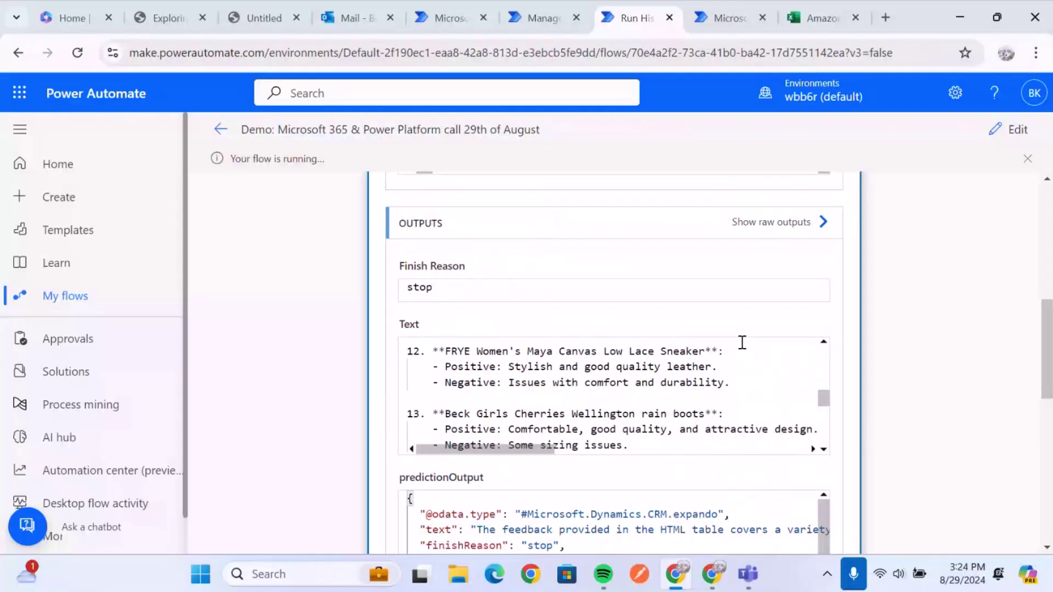
drag(742, 342, 558, 5)
click(558, 4)
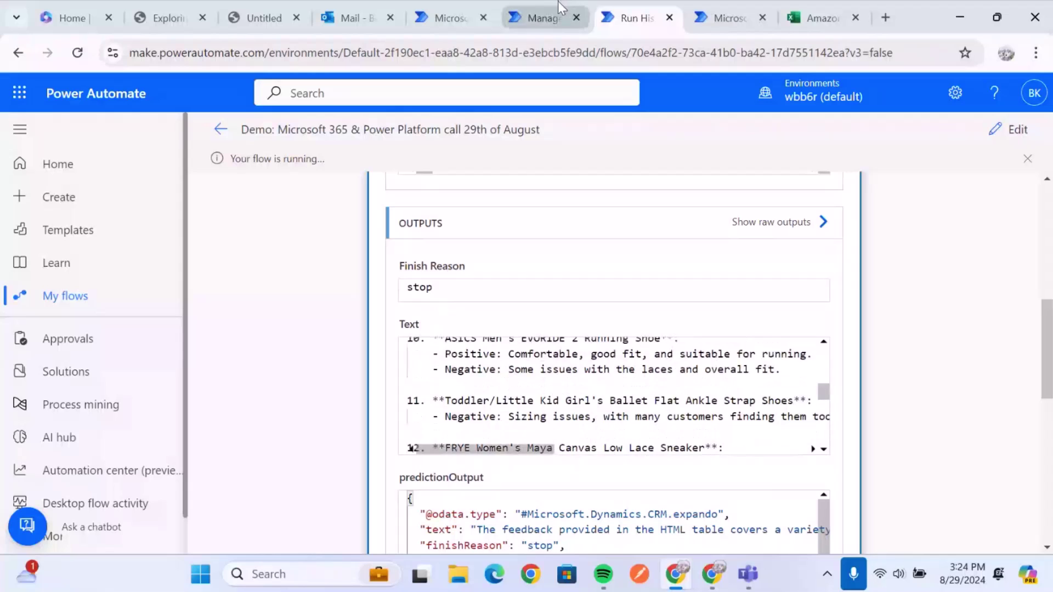
Open the Demo 2 flow for editing, then collapse the GPT step in the run history
click(430, 373)
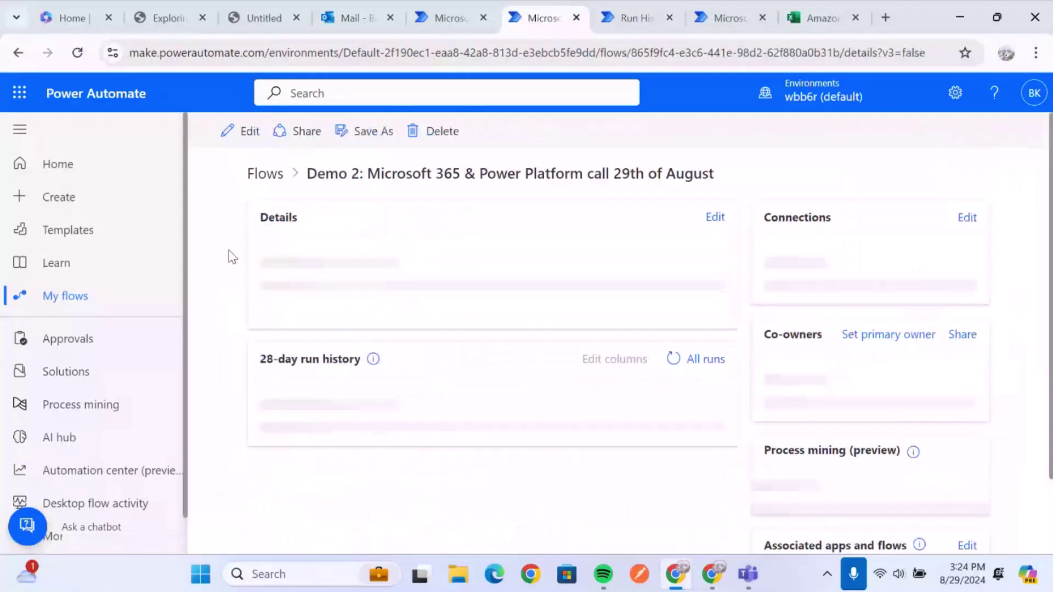
click(253, 129)
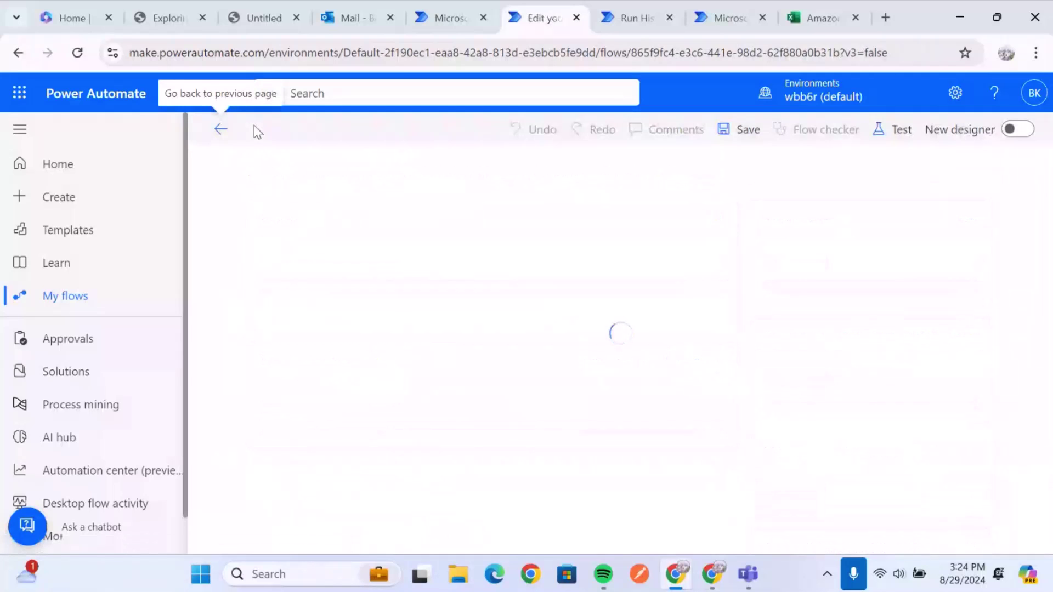
click(601, 10)
scroll(559, 275, up, 6)
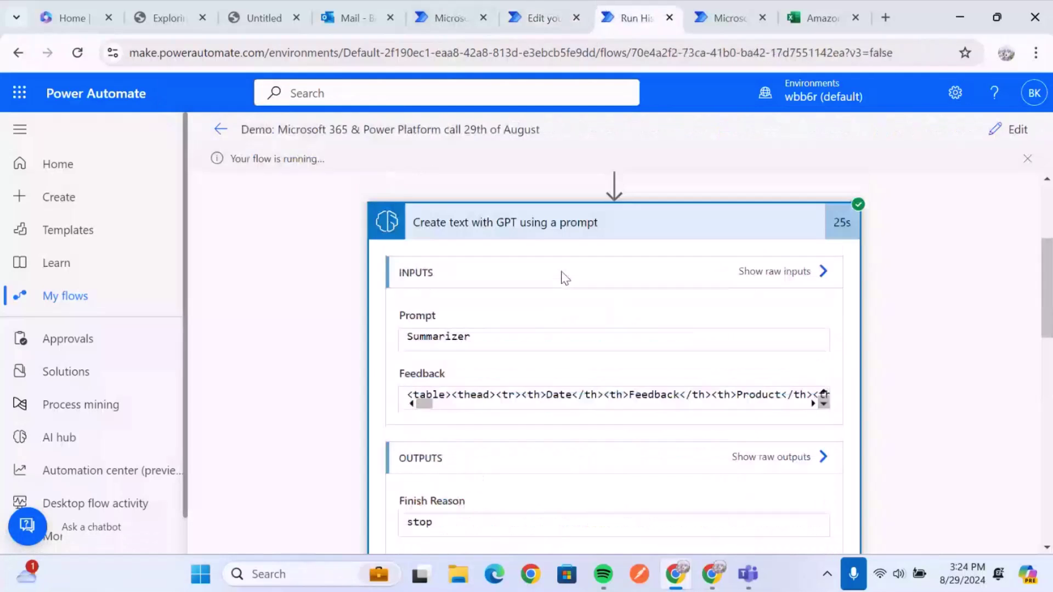
click(616, 348)
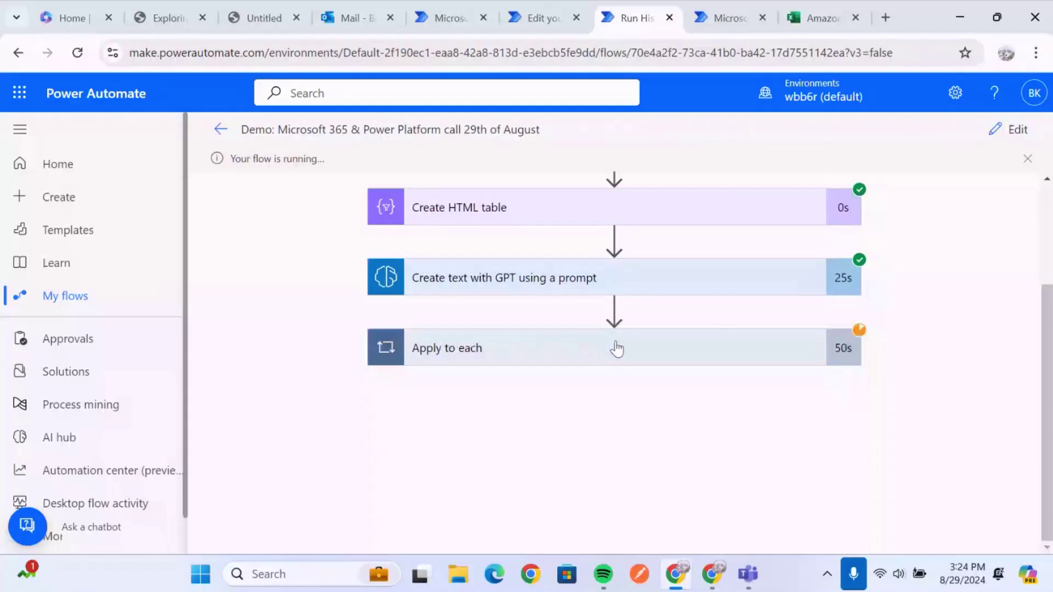
Check the Apply to each loop's run details and expand Demo 2's Condition step branches
click(547, 3)
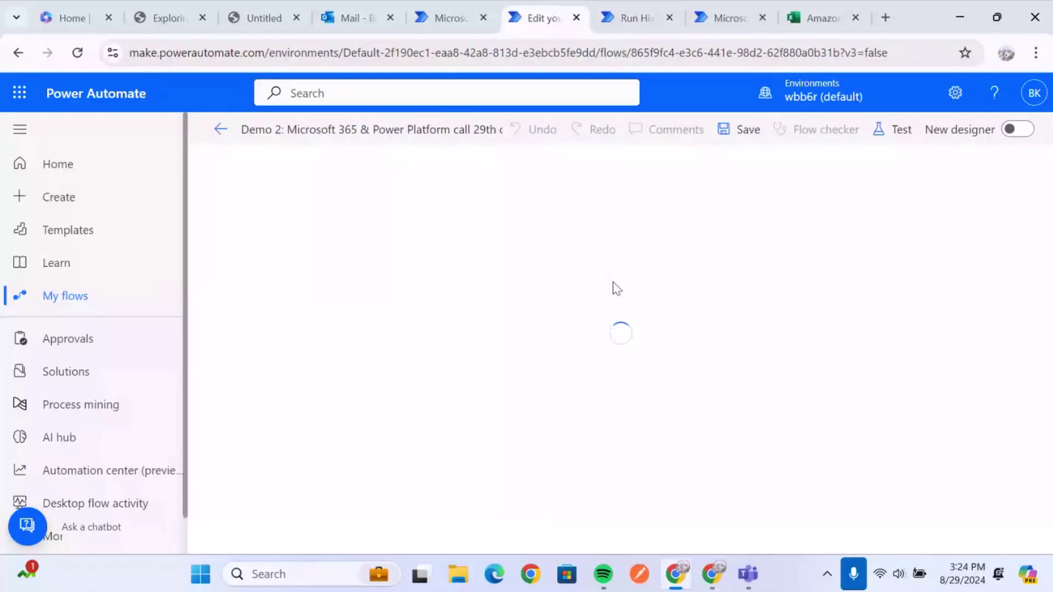
click(637, 14)
click(626, 362)
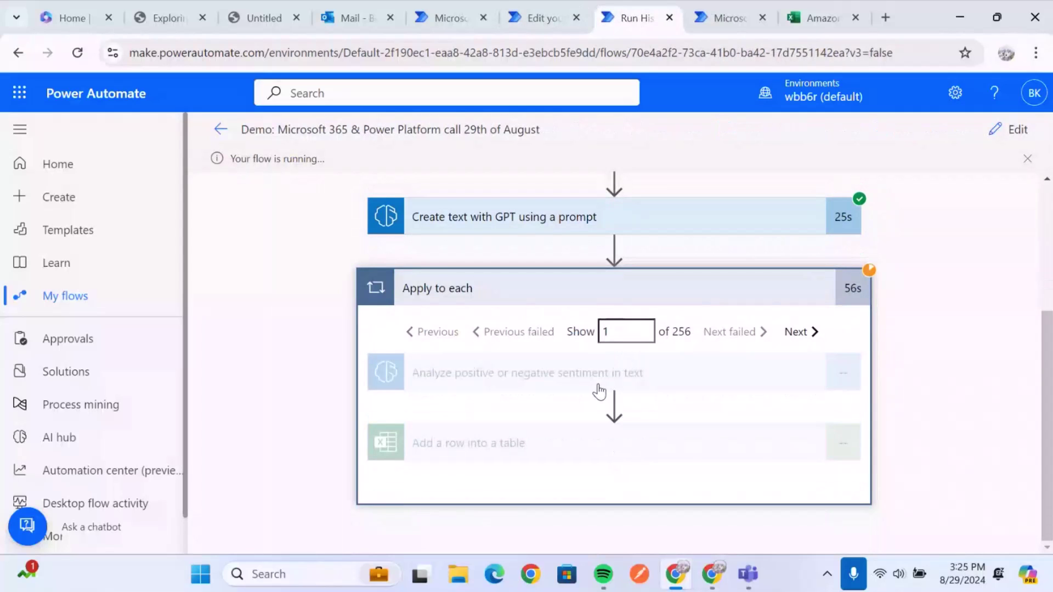
click(527, 4)
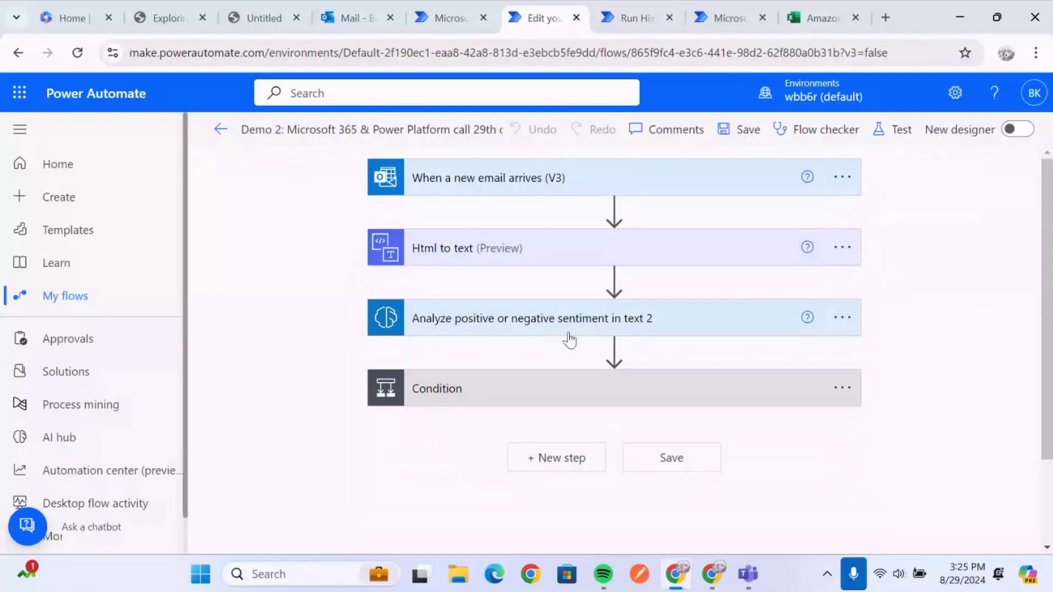
click(559, 399)
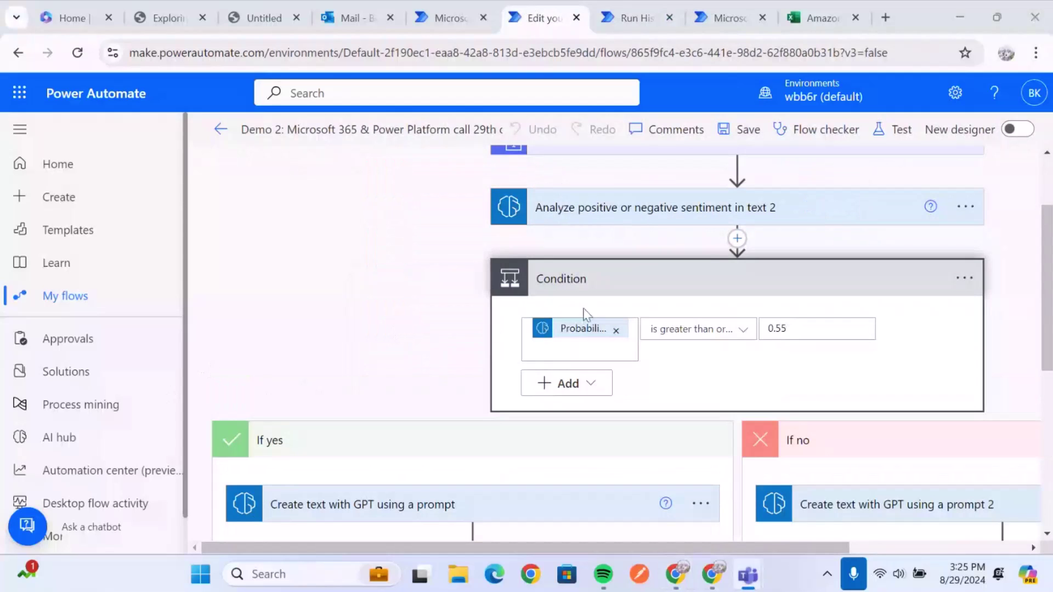
scroll(594, 308, up, 2)
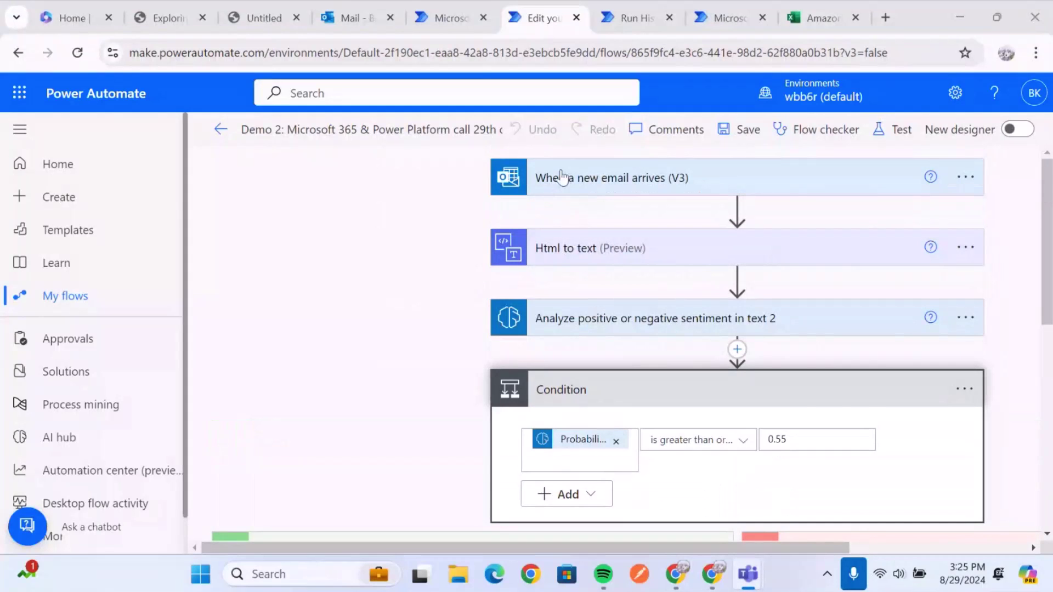
View the Summarizer prompt, then open the Demo flow from My flows
click(447, 18)
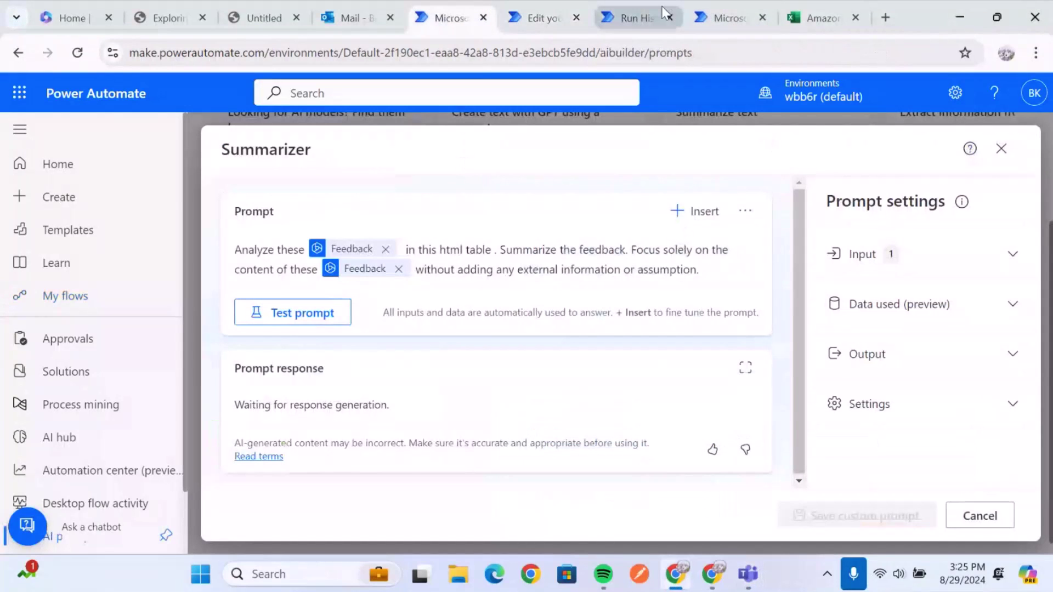
click(724, 18)
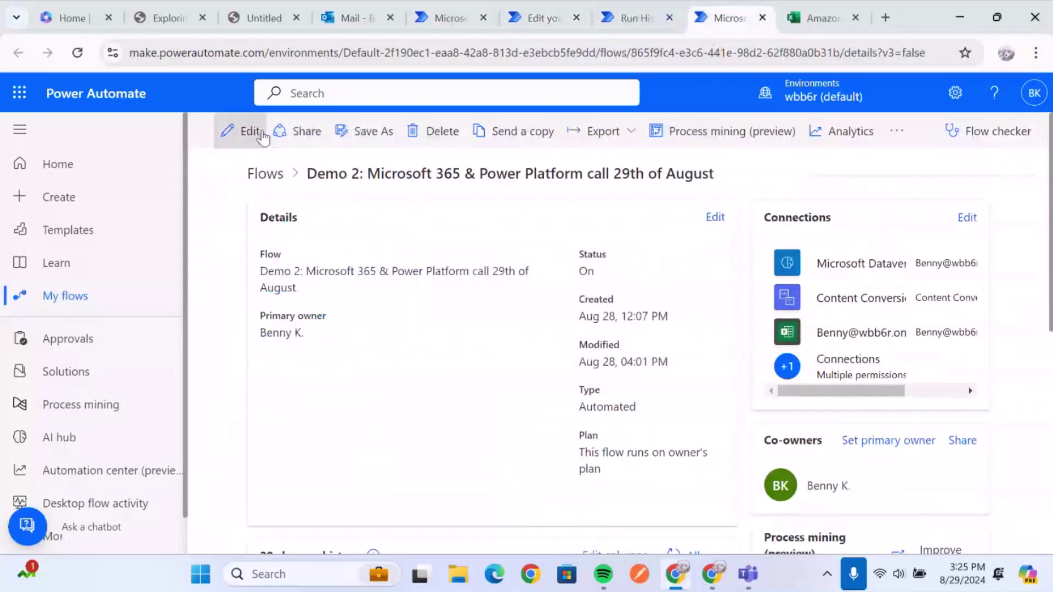
click(108, 301)
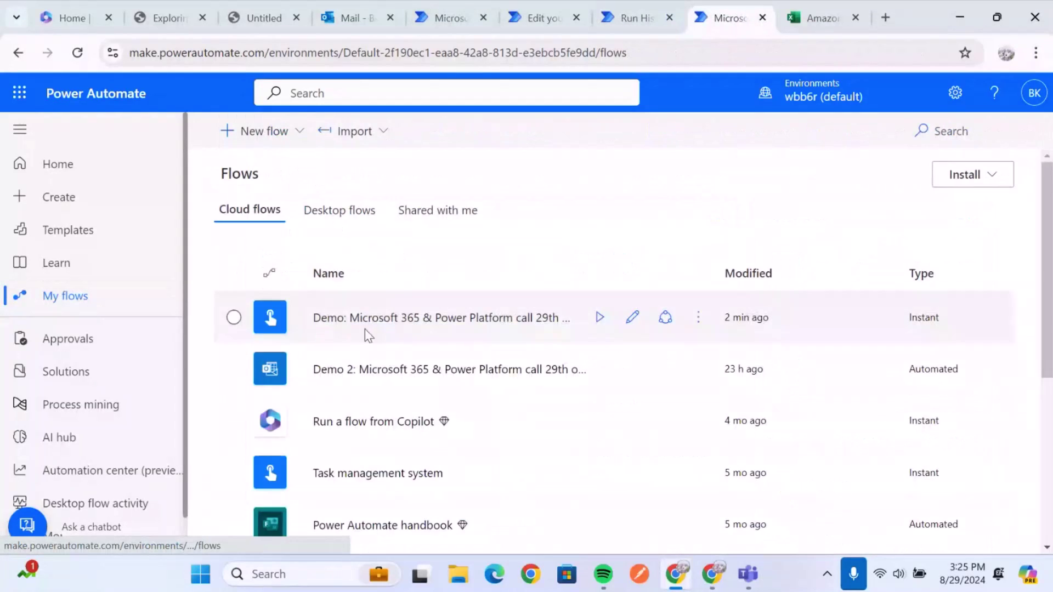
click(407, 319)
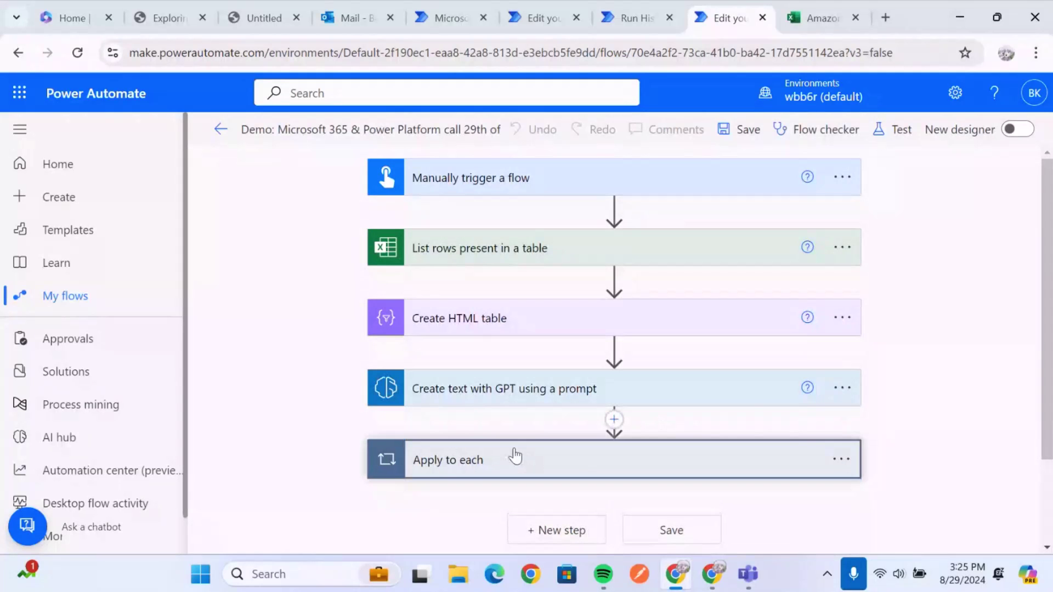
Expand the Apply to each loop's Add a row and sentiment analysis actions to inspect their fields
click(514, 456)
scroll(513, 455, down, 5)
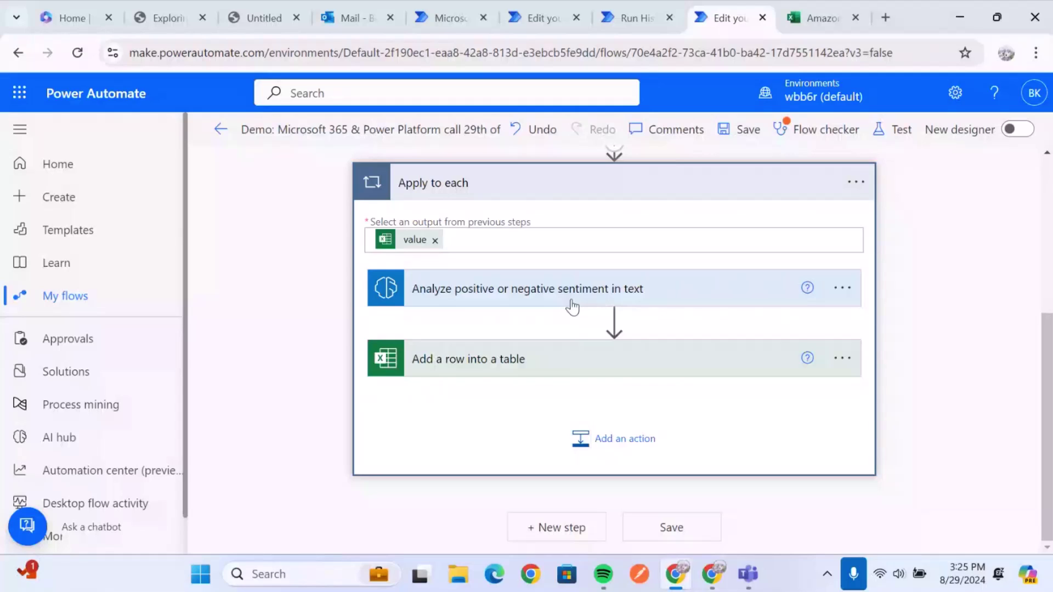
click(603, 374)
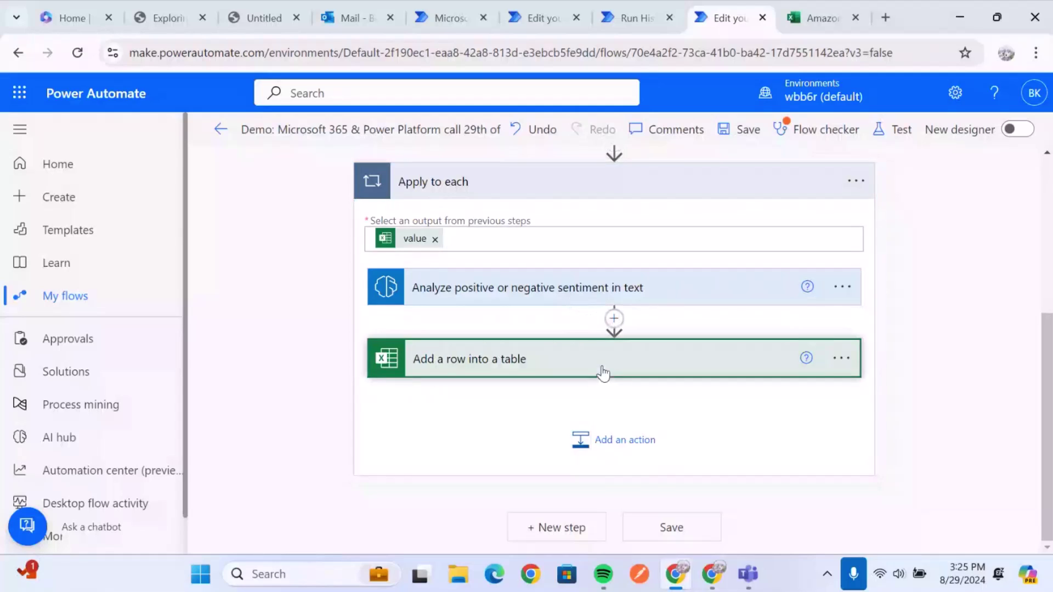
scroll(602, 369, up, 3)
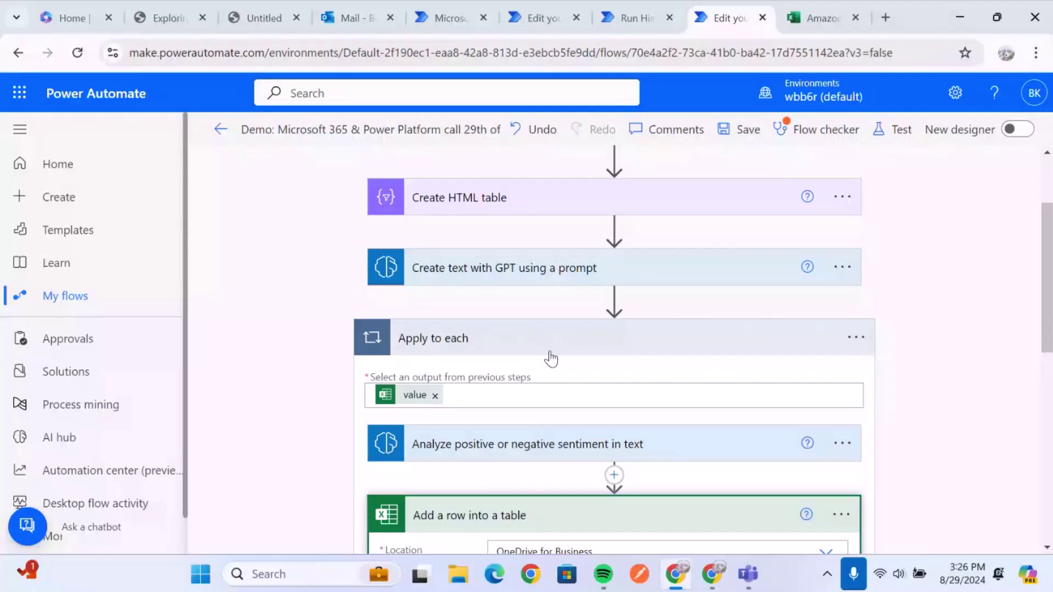
scroll(480, 362, down, 2)
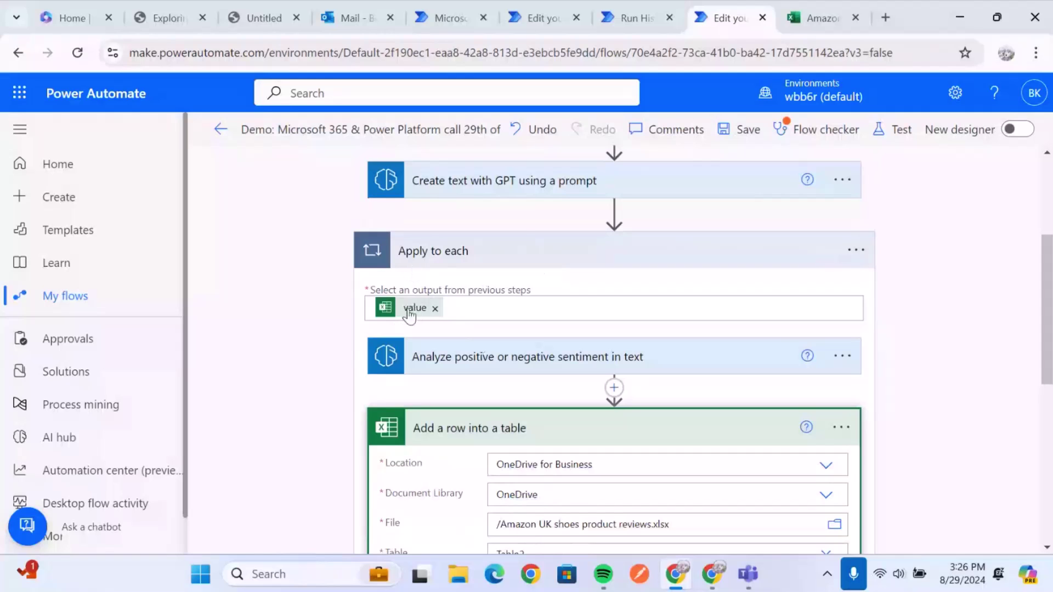
scroll(513, 197, up, 3)
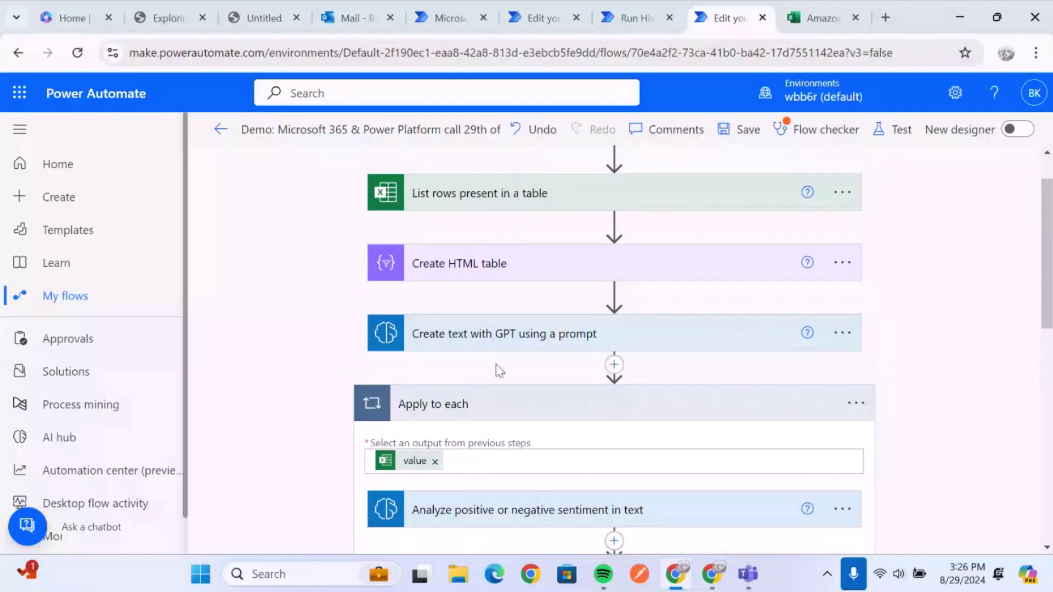
scroll(496, 364, down, 7)
click(558, 200)
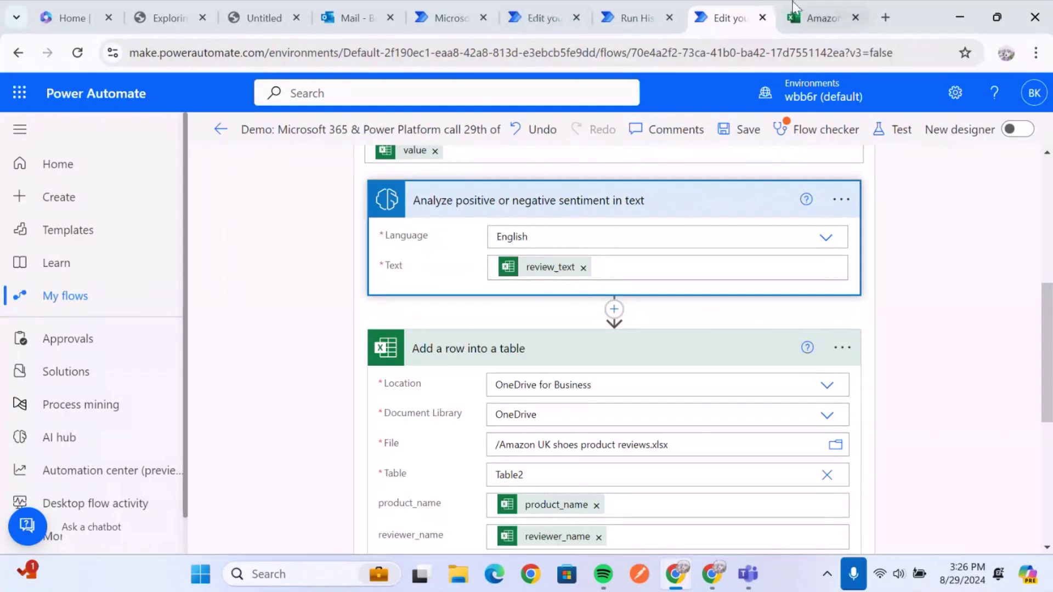
Check the review_text column in the Amazon UK shoes reviews workbook, then return to the run history
click(820, 18)
click(707, 281)
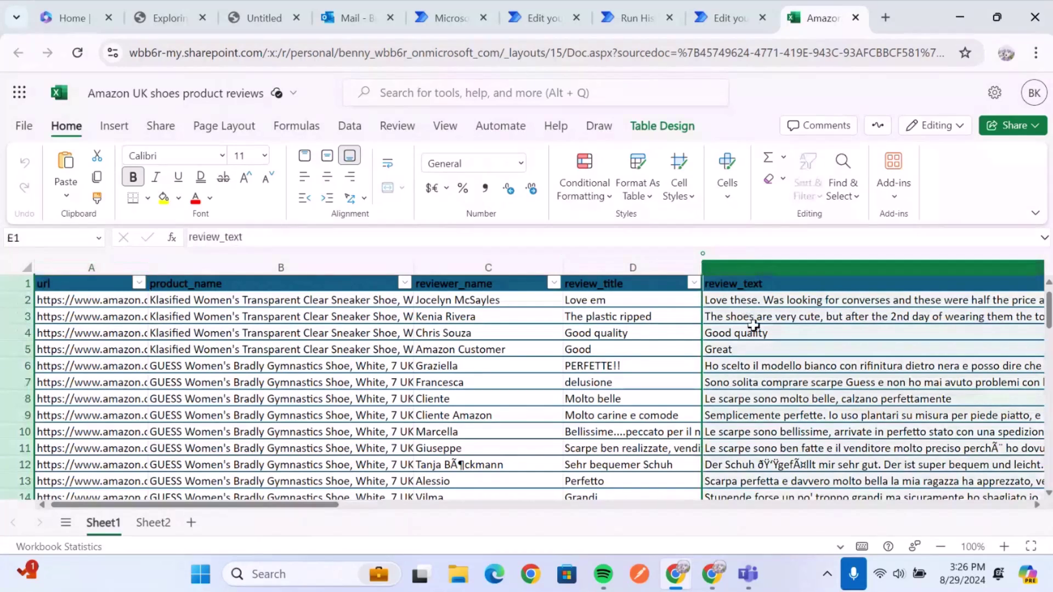
click(724, 12)
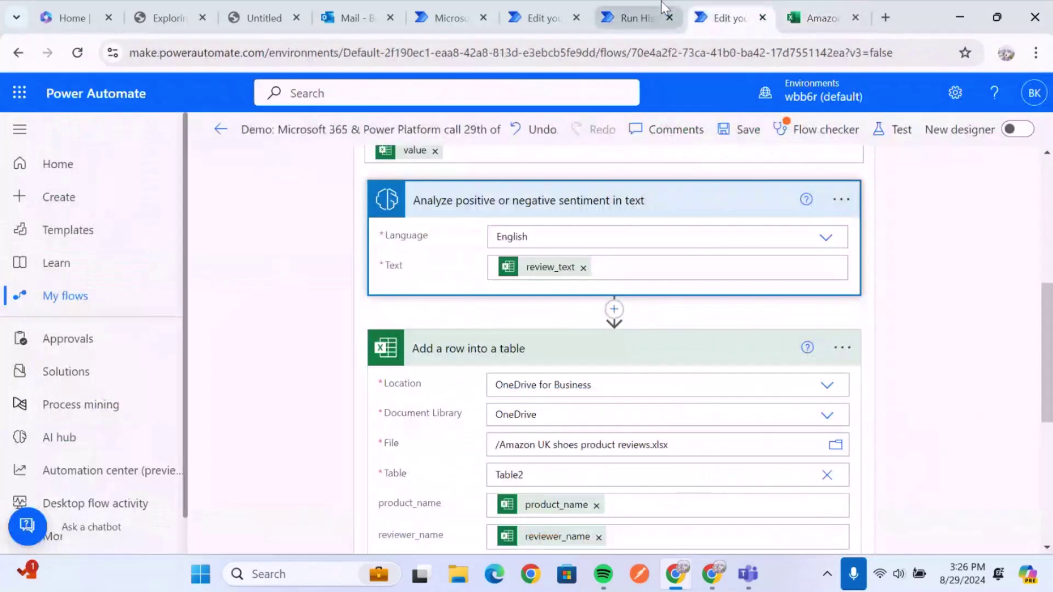
scroll(446, 219, down, 3)
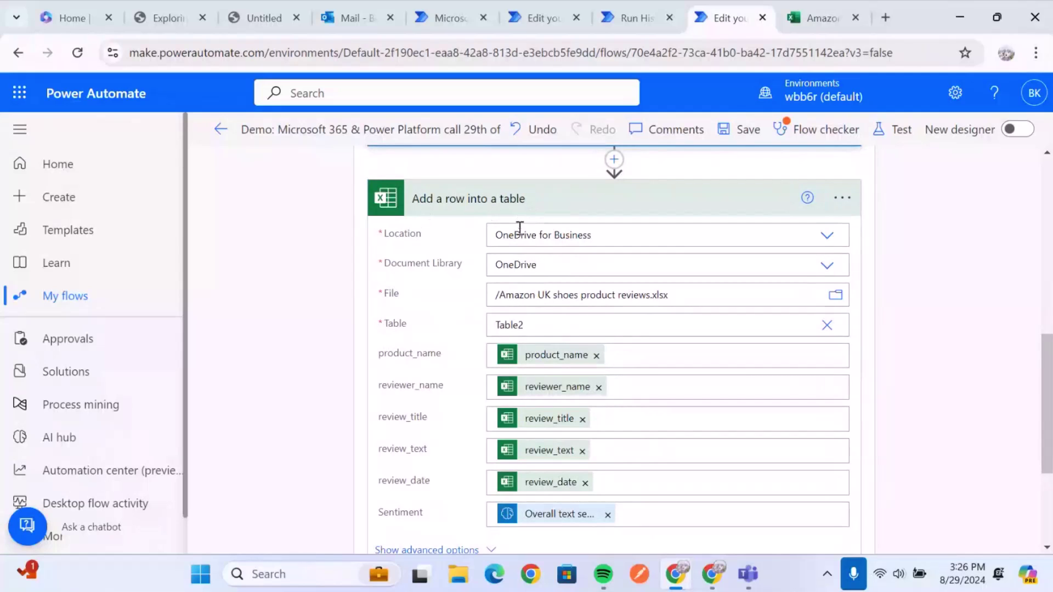
scroll(536, 329, down, 2)
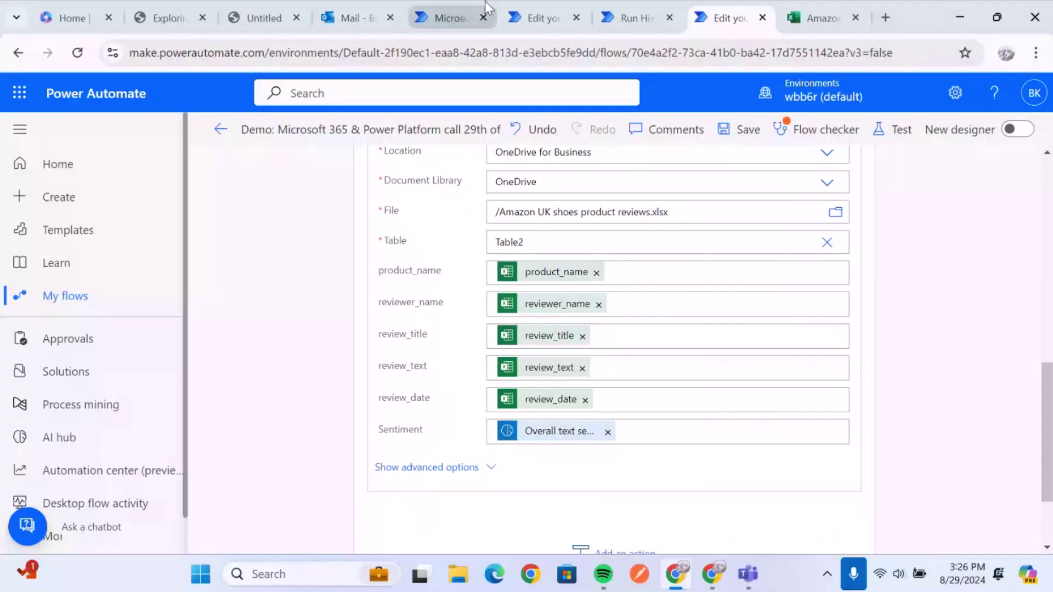
scroll(650, 344, up, 2)
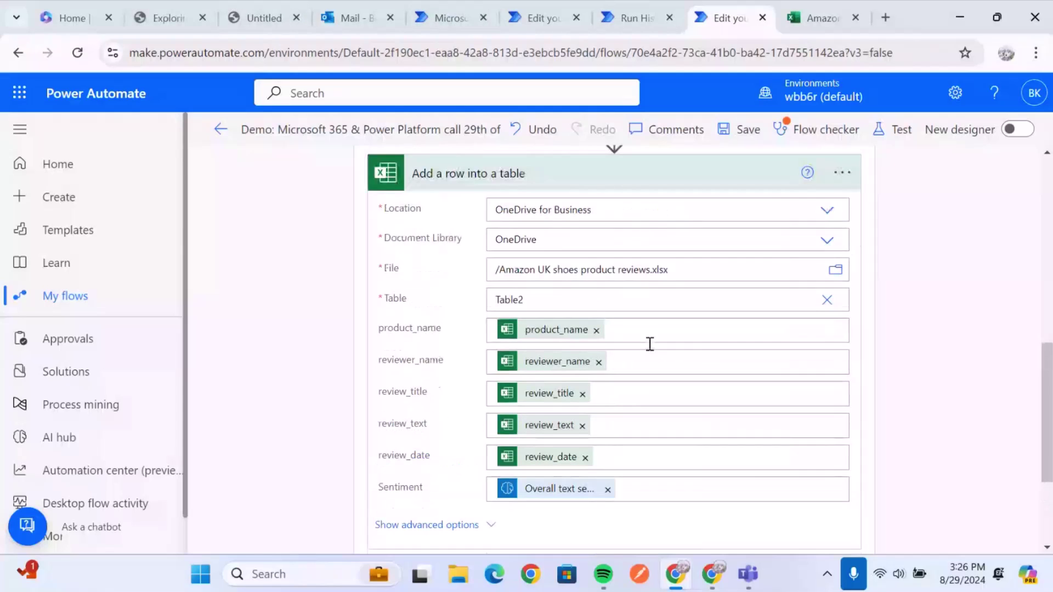
click(631, 18)
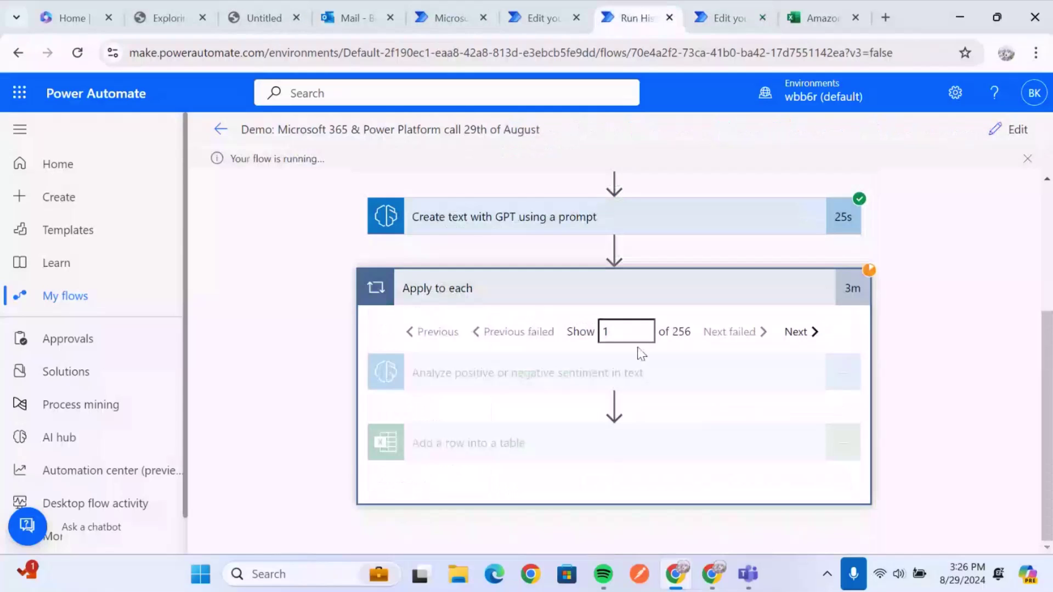
Advance the Apply to each run view two iterations, to iteration 3 of 256
click(800, 332)
click(800, 333)
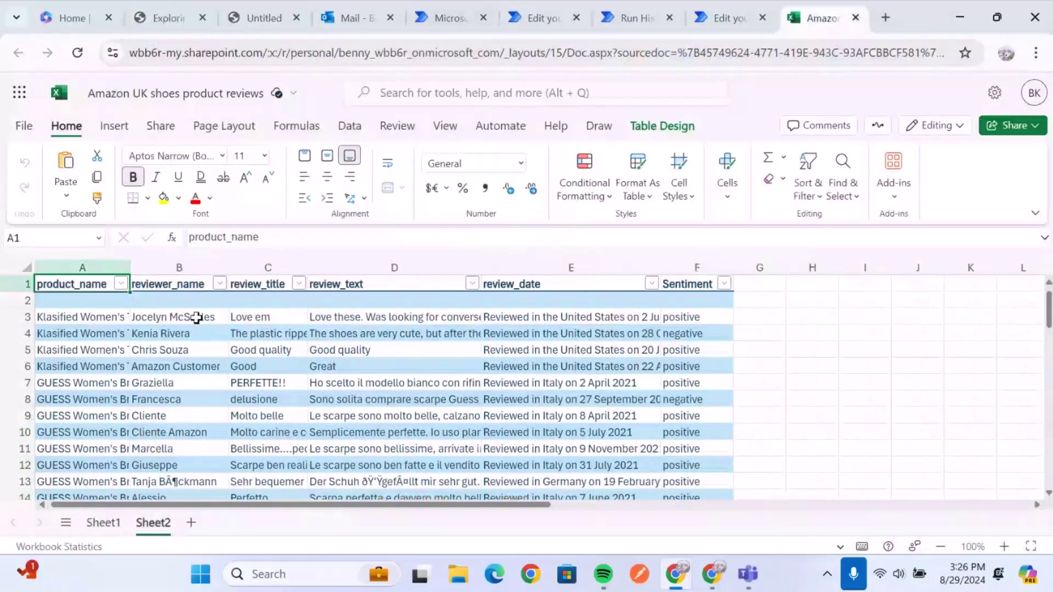
Filter Sheet2's Sentiment column to negative only (62 of 362) in a personal view, then return to run history
click(111, 322)
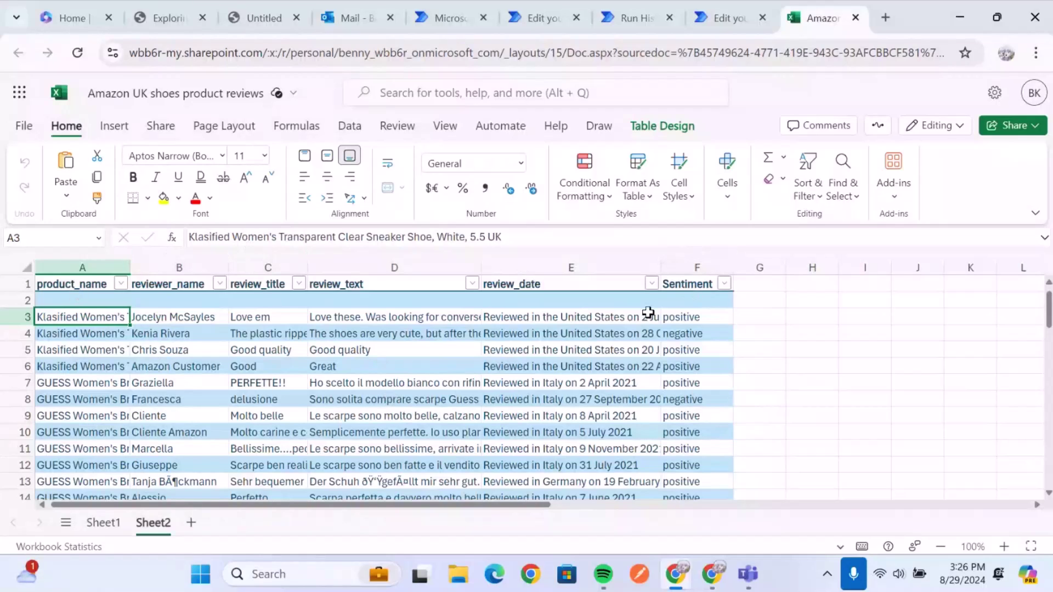
scroll(615, 374, down, 12)
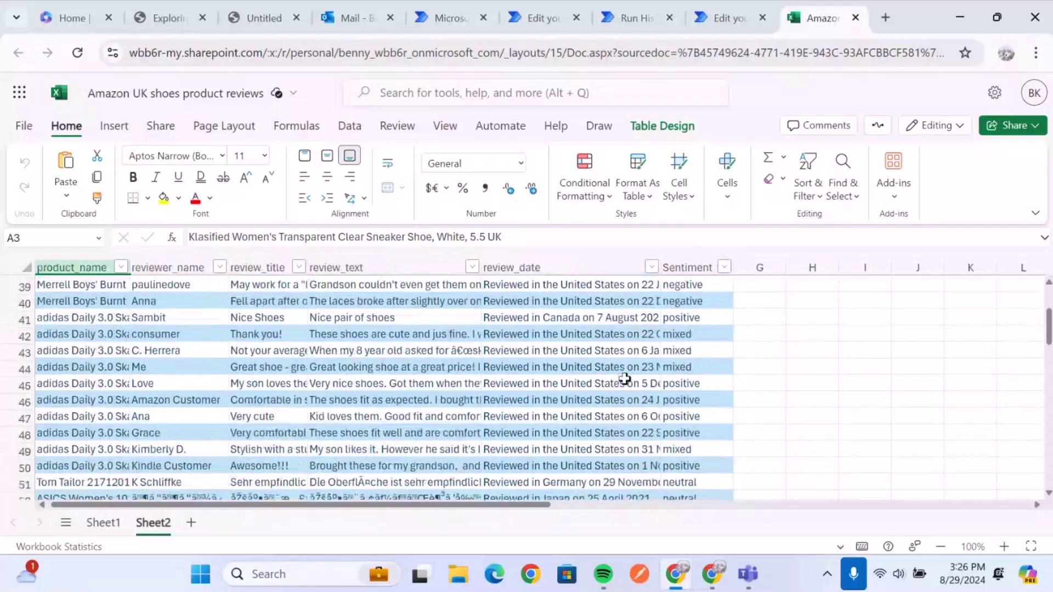
scroll(624, 378, up, 12)
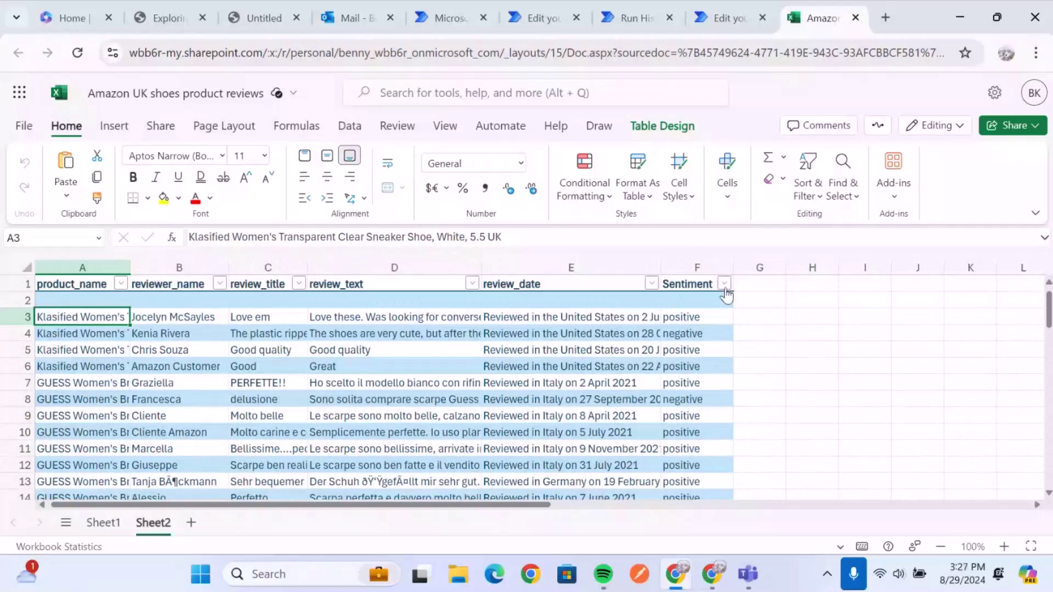
click(725, 289)
click(811, 365)
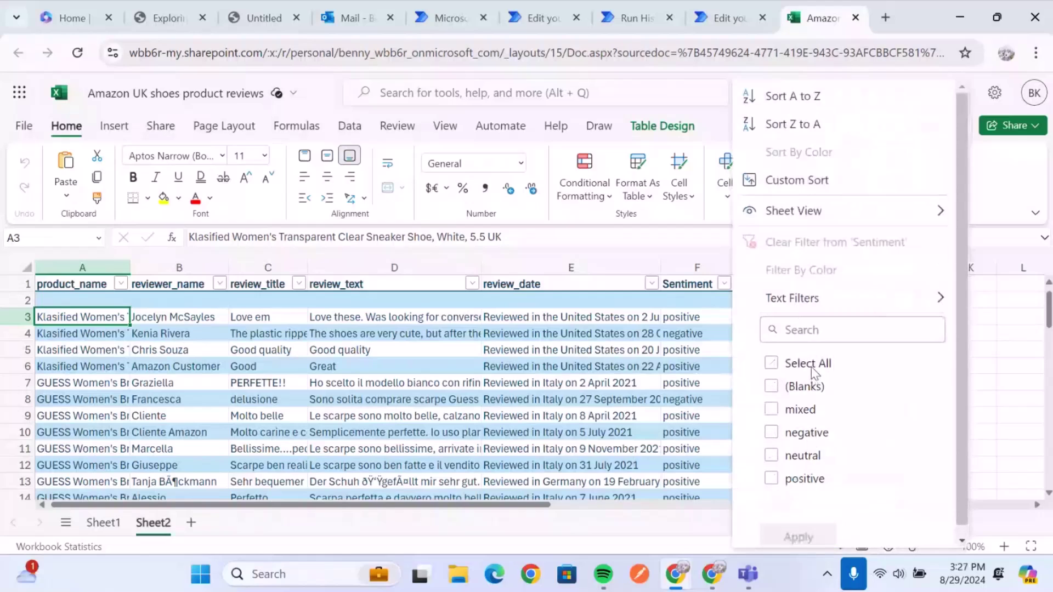
click(805, 434)
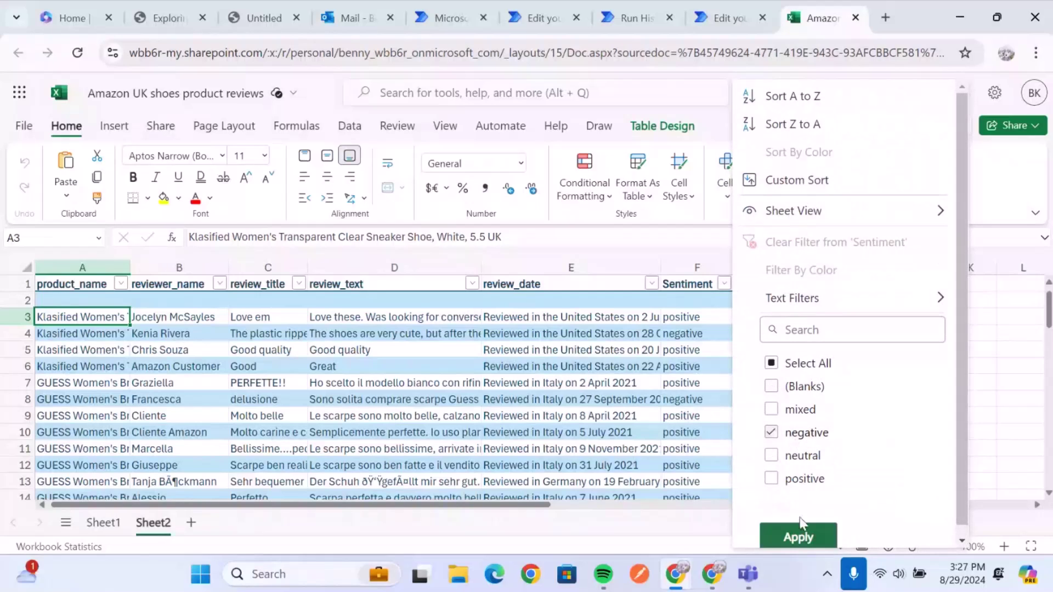
click(800, 537)
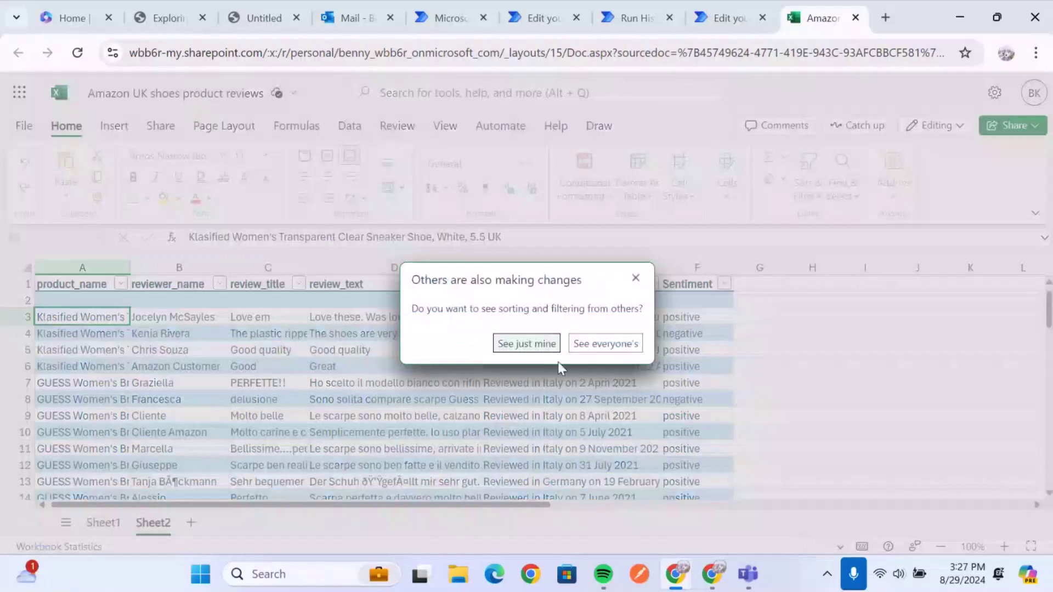
click(536, 344)
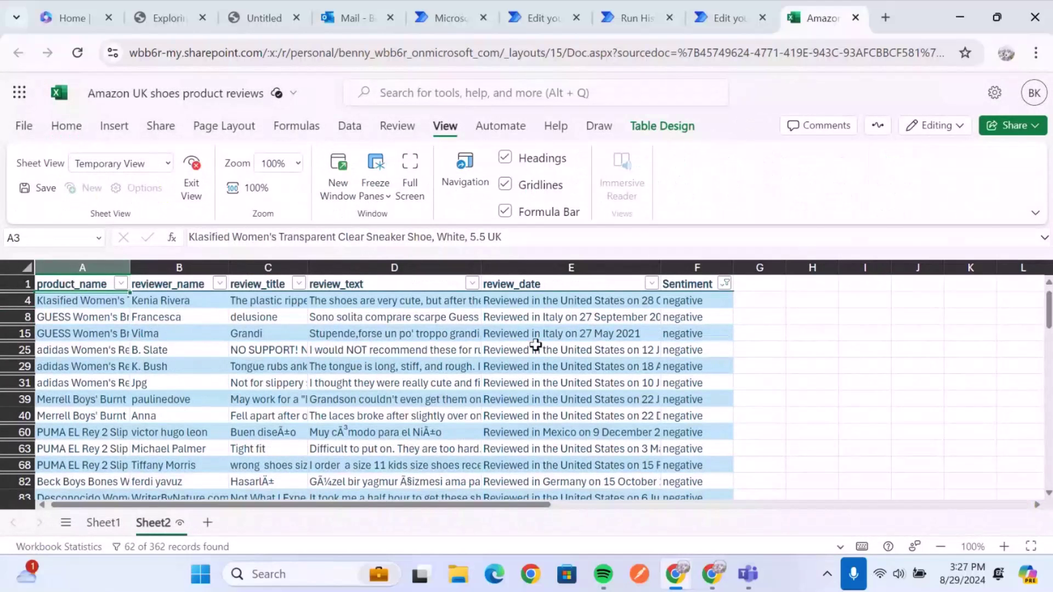
scroll(535, 345, down, 10)
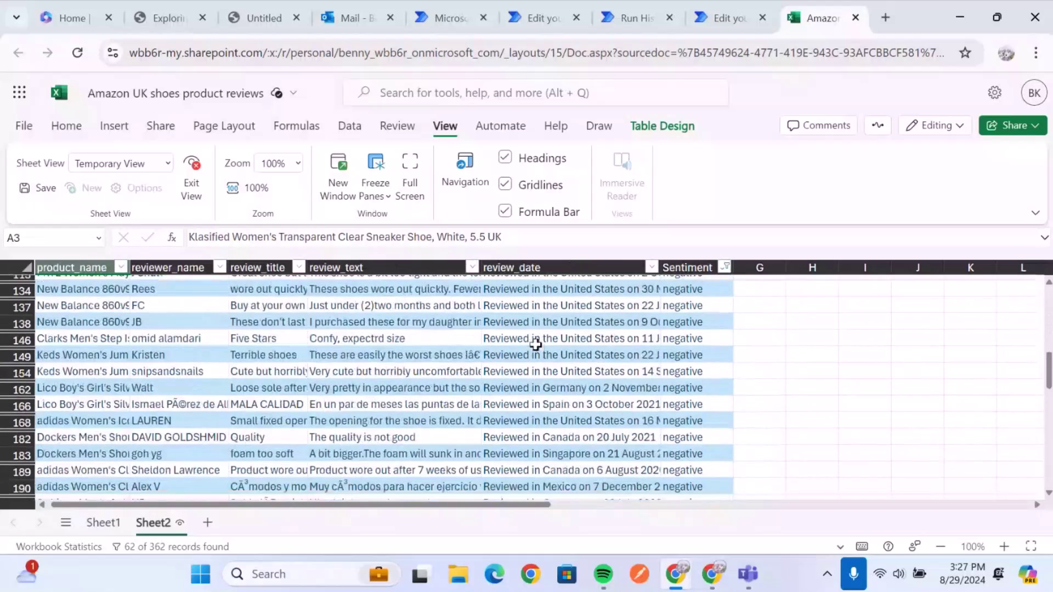
click(628, 16)
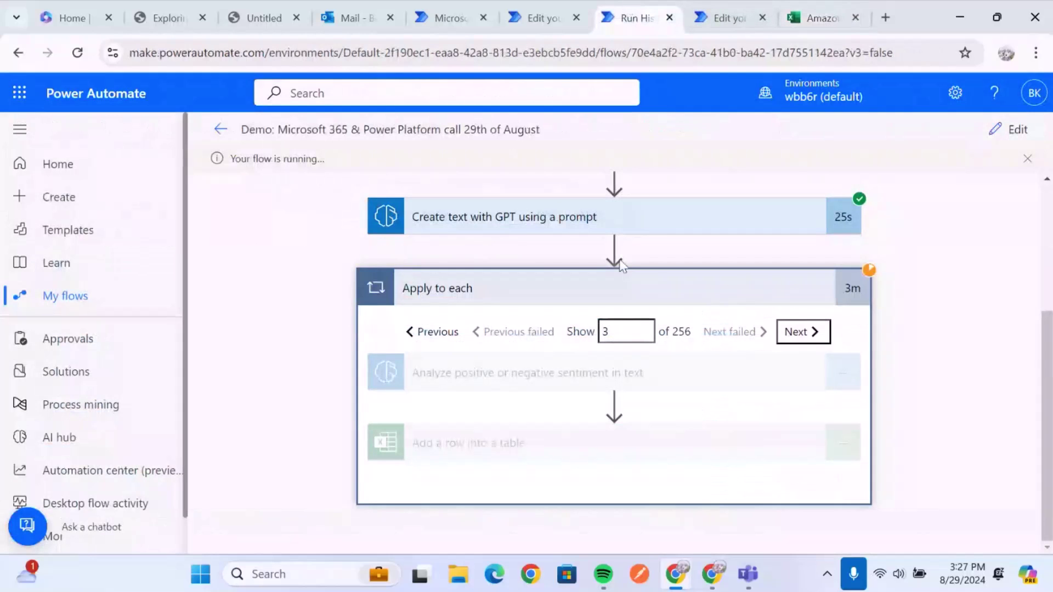
In the Demo 2 designer, collapse the Condition and check the new-email trigger's folder
click(488, 8)
click(555, 12)
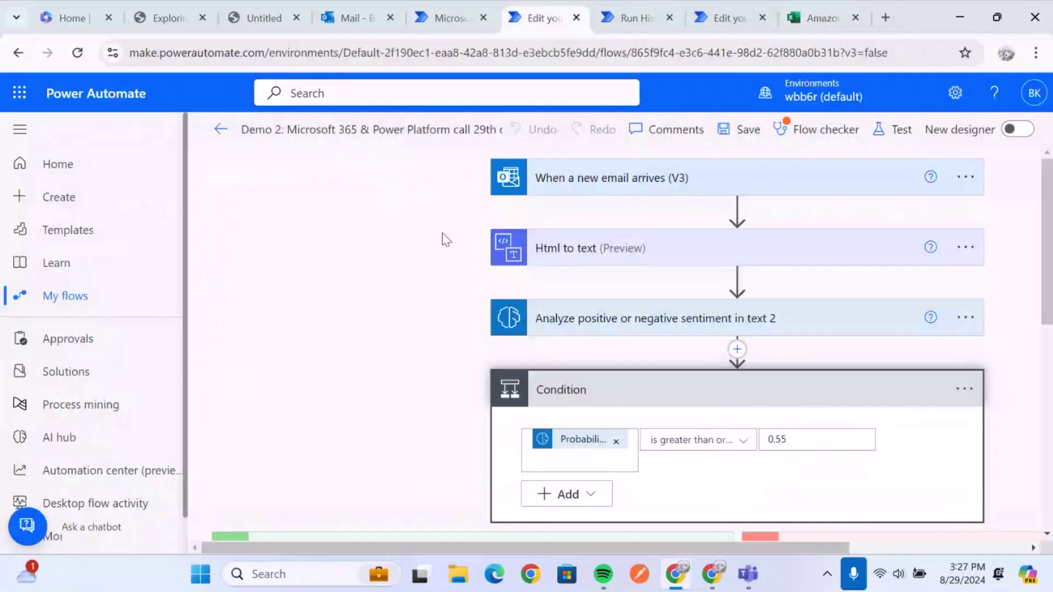
click(665, 396)
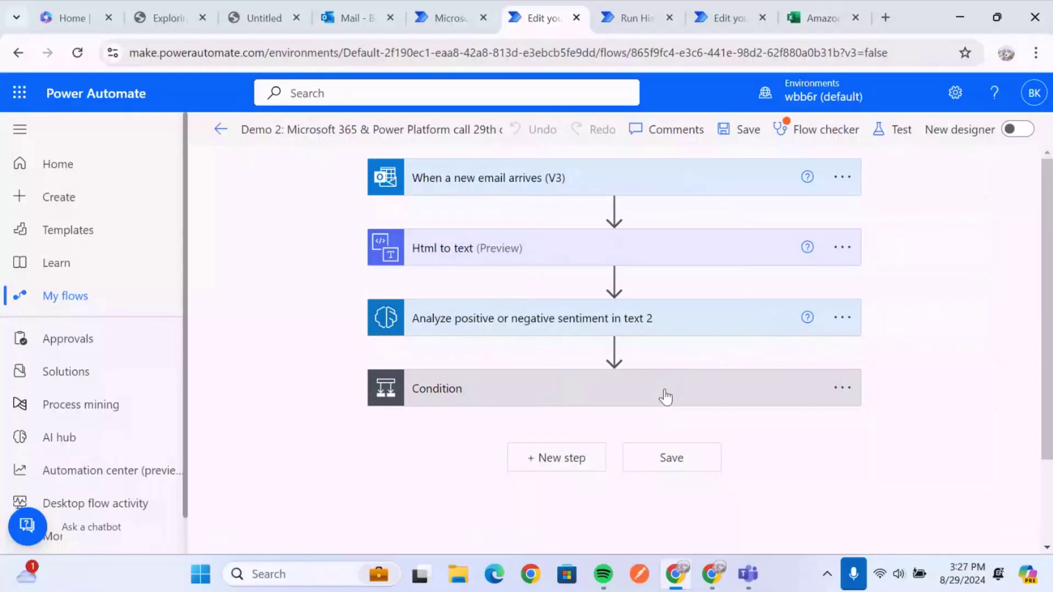
click(480, 181)
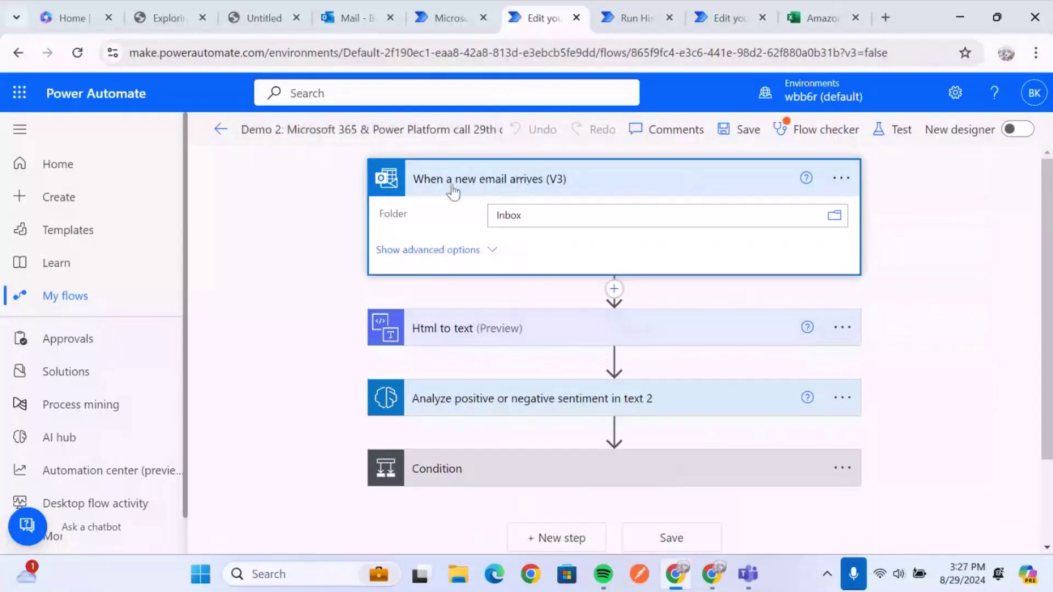
click(551, 186)
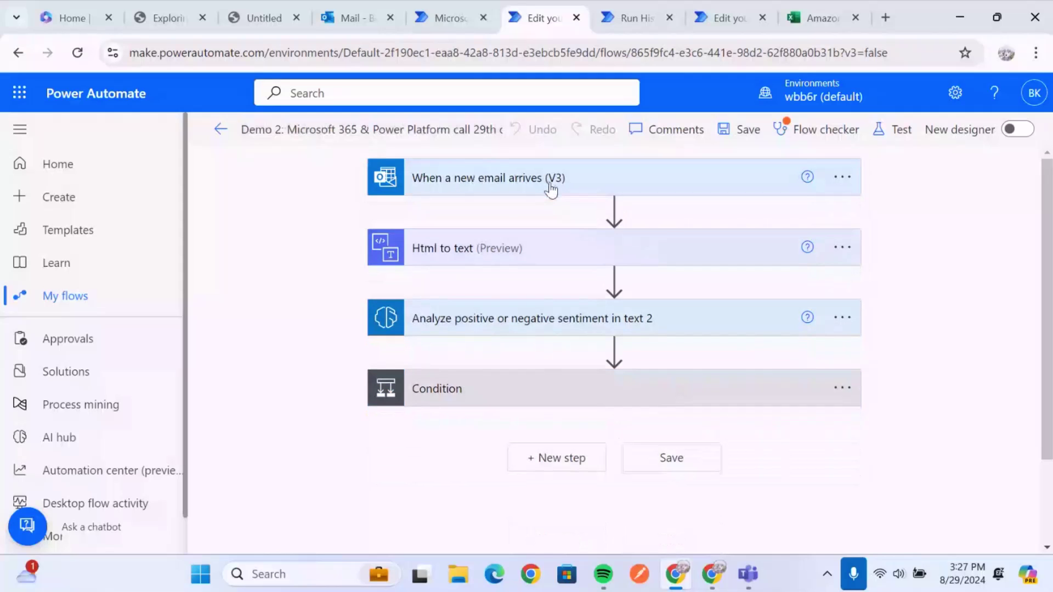
Glance at the Outlook inbox and run history, then expand Html to text and the English sentiment step
click(277, 4)
click(380, 5)
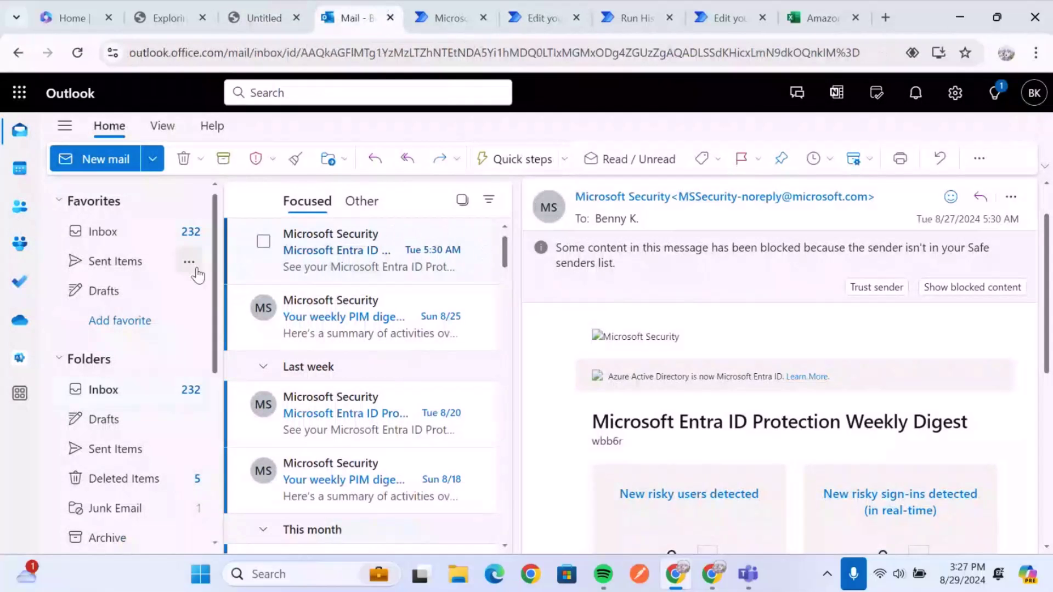
click(599, 3)
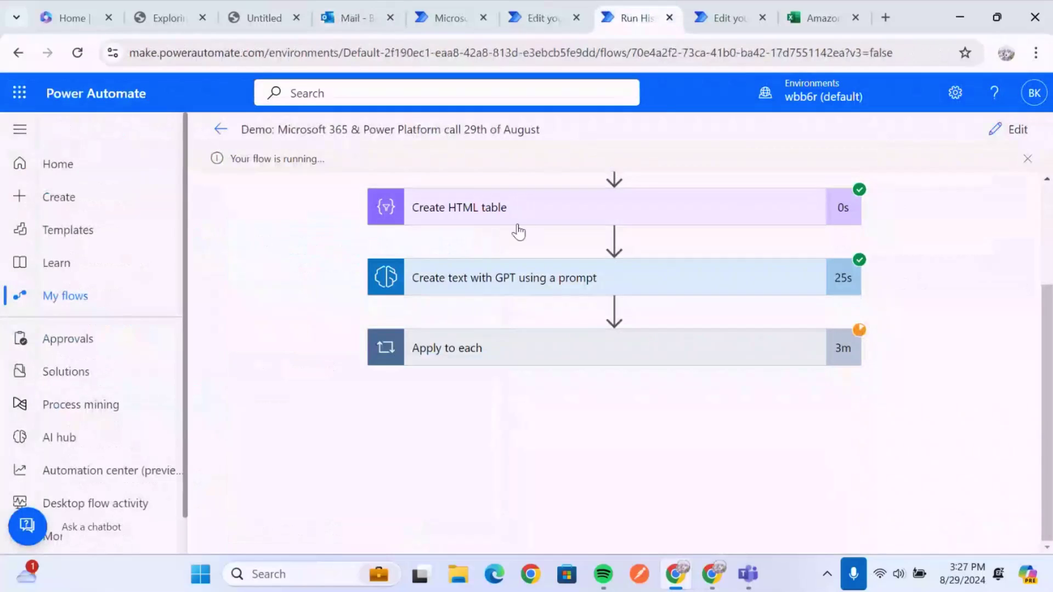
click(508, 4)
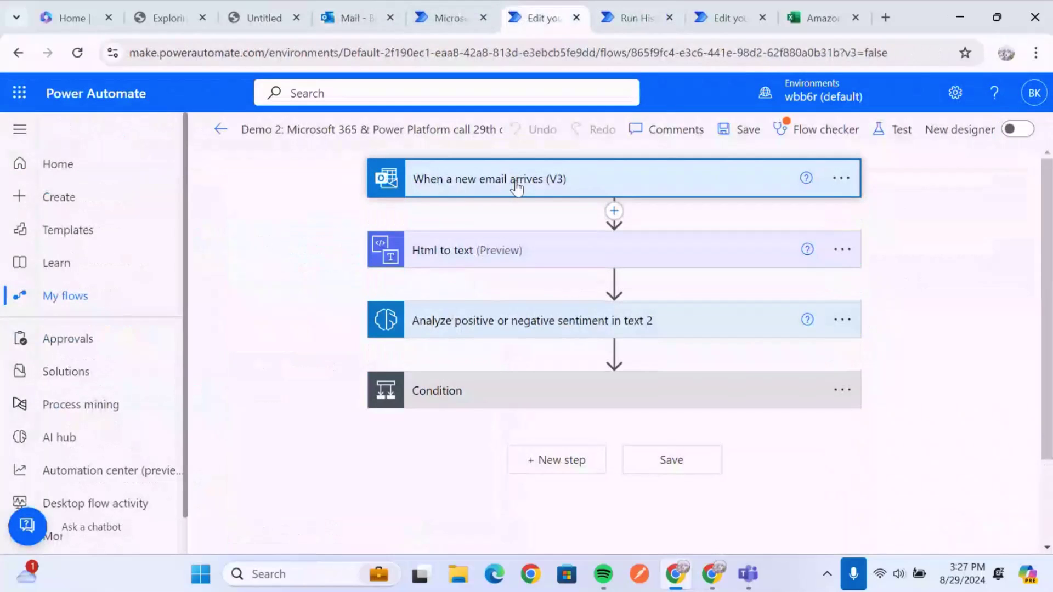
click(528, 254)
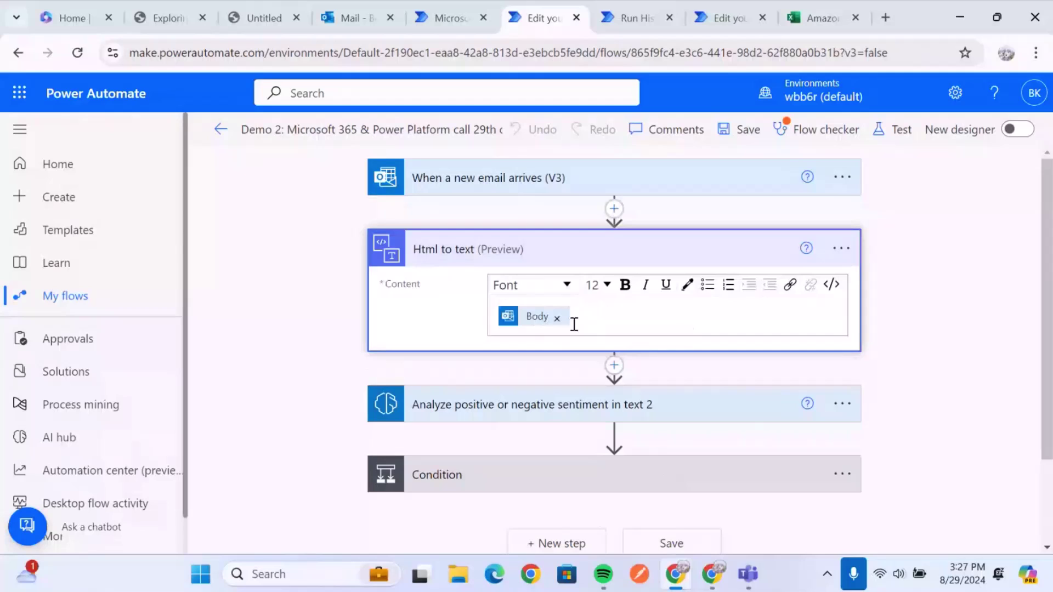
click(576, 242)
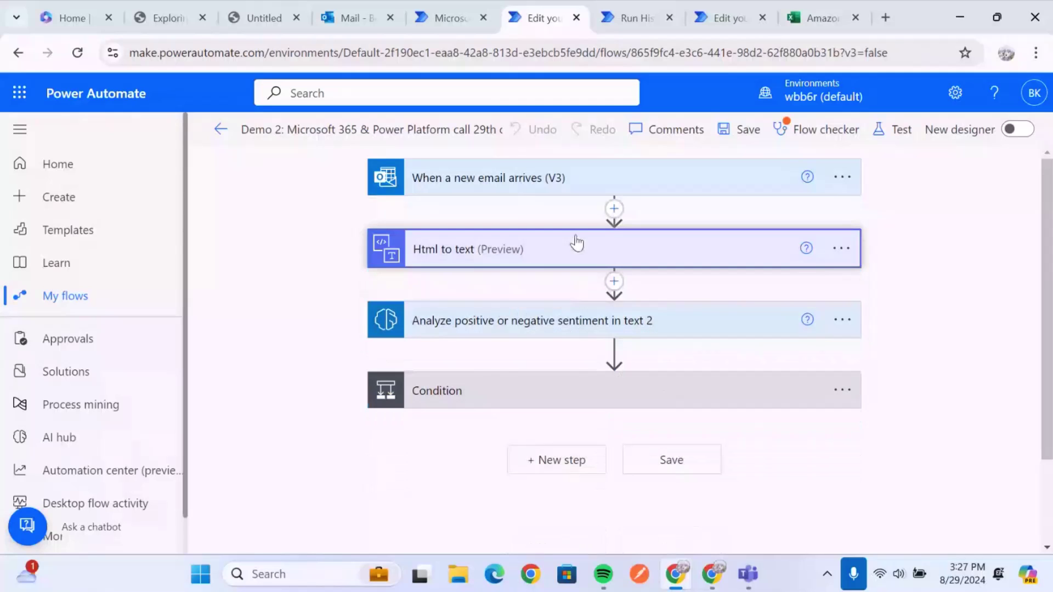
click(571, 319)
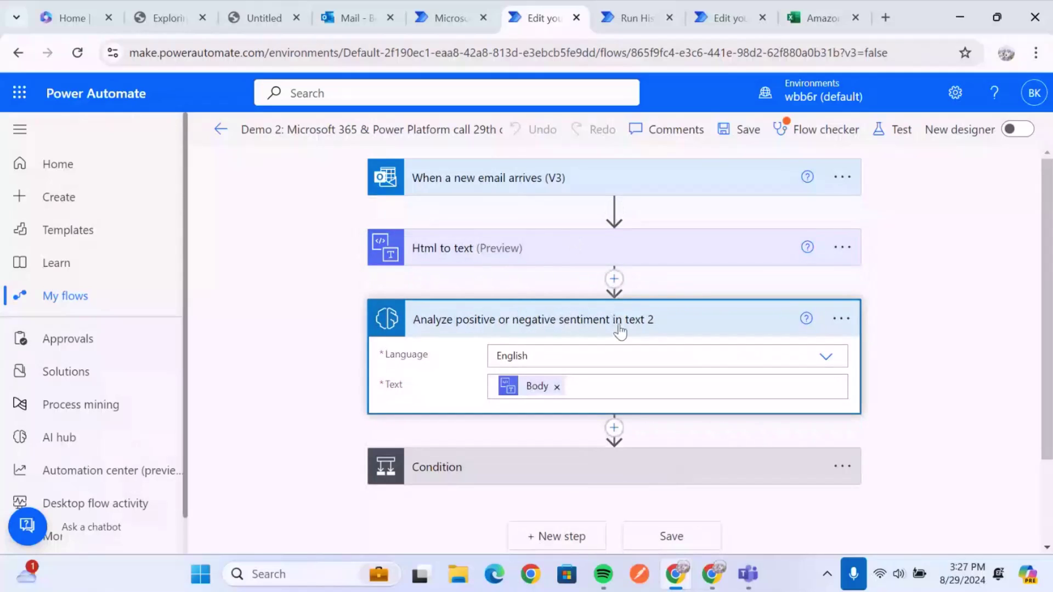
Check the Apply to each iterations and review-analysis flow, then return to the Demo 2 designer
click(647, 7)
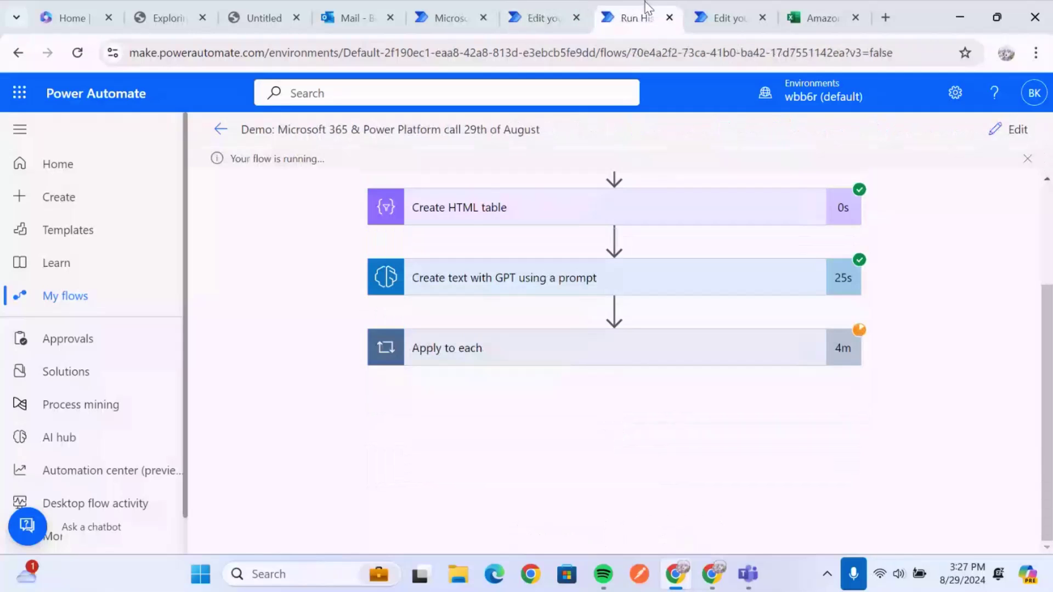
click(583, 350)
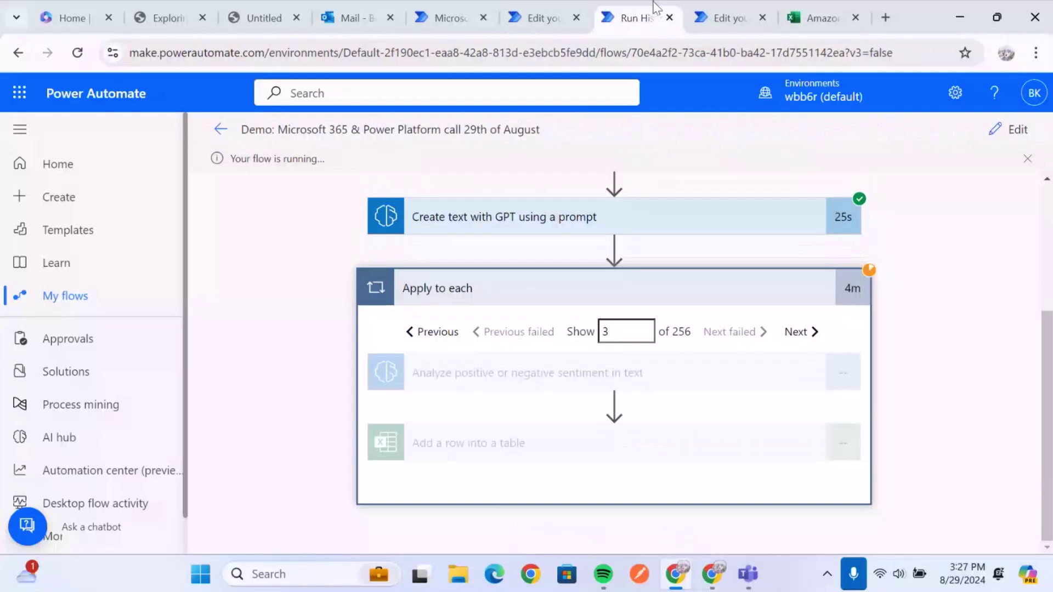
click(730, 17)
scroll(598, 362, up, 5)
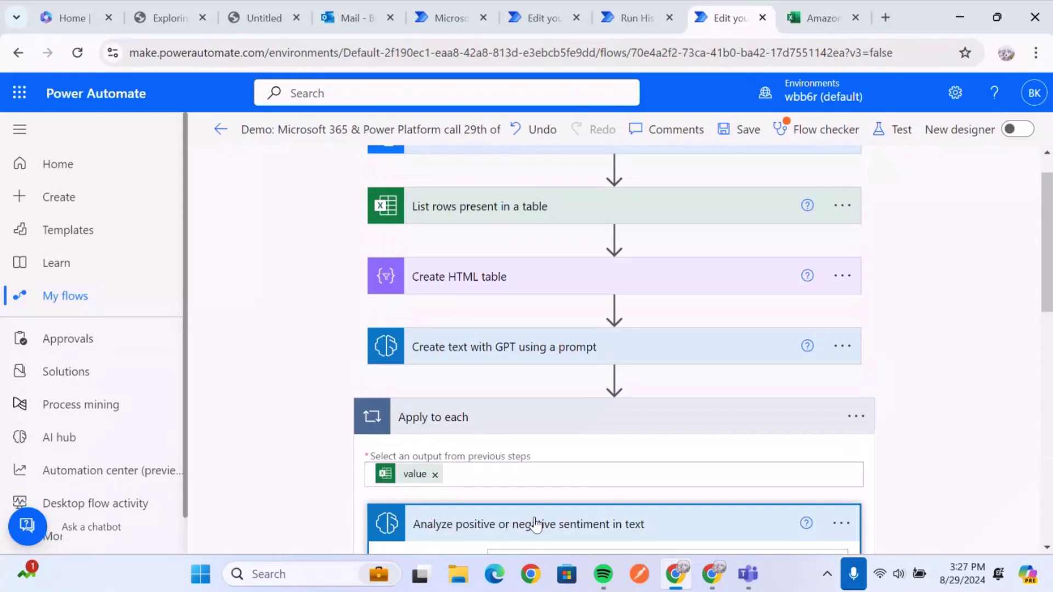
scroll(536, 524, down, 2)
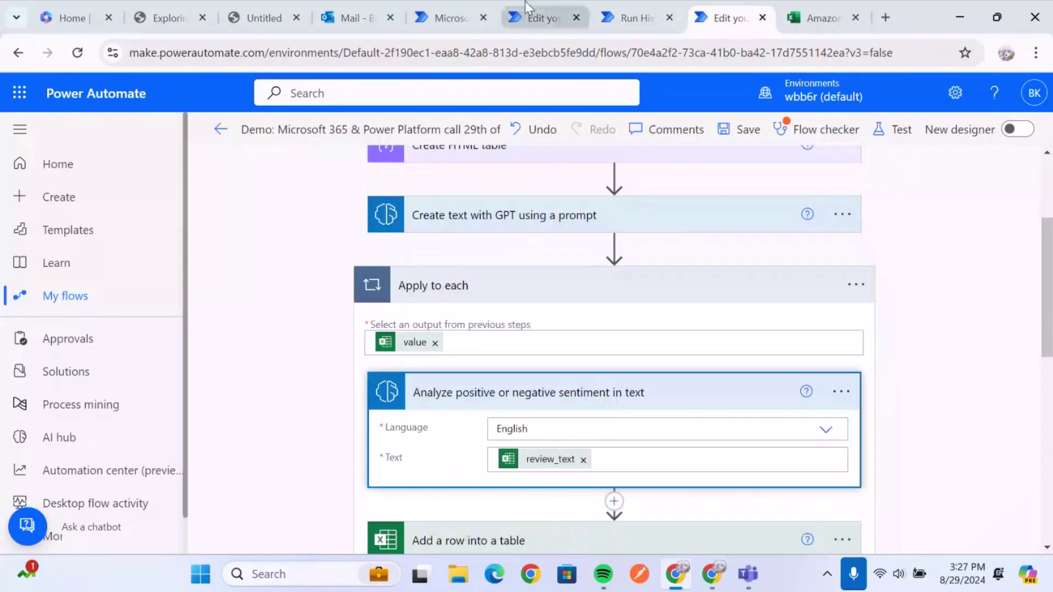
click(526, 4)
Expand the Demo 2 Condition to review its rule and both branches
scroll(515, 465, down, 2)
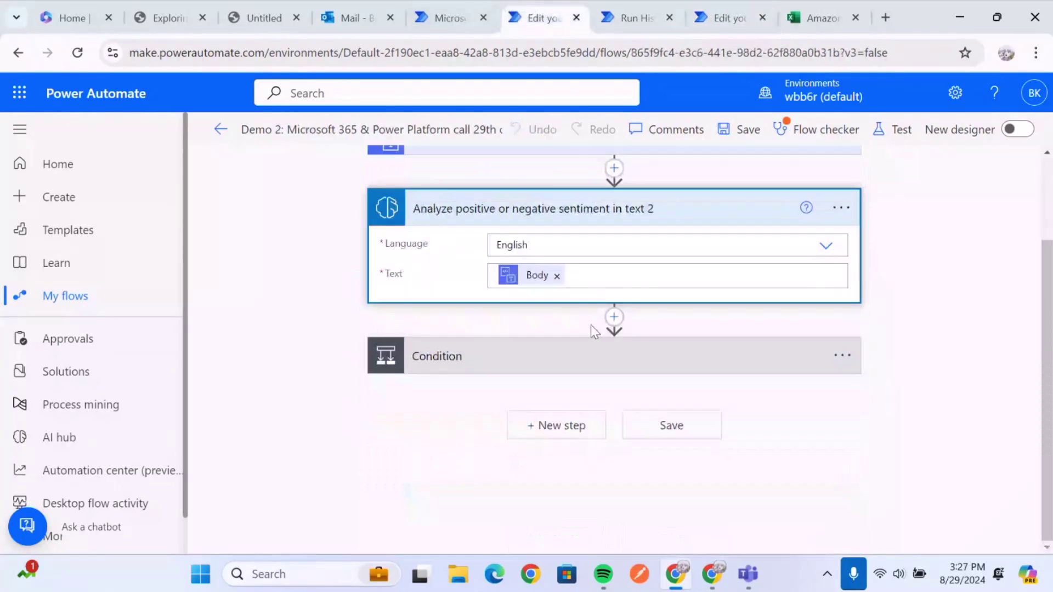
click(610, 346)
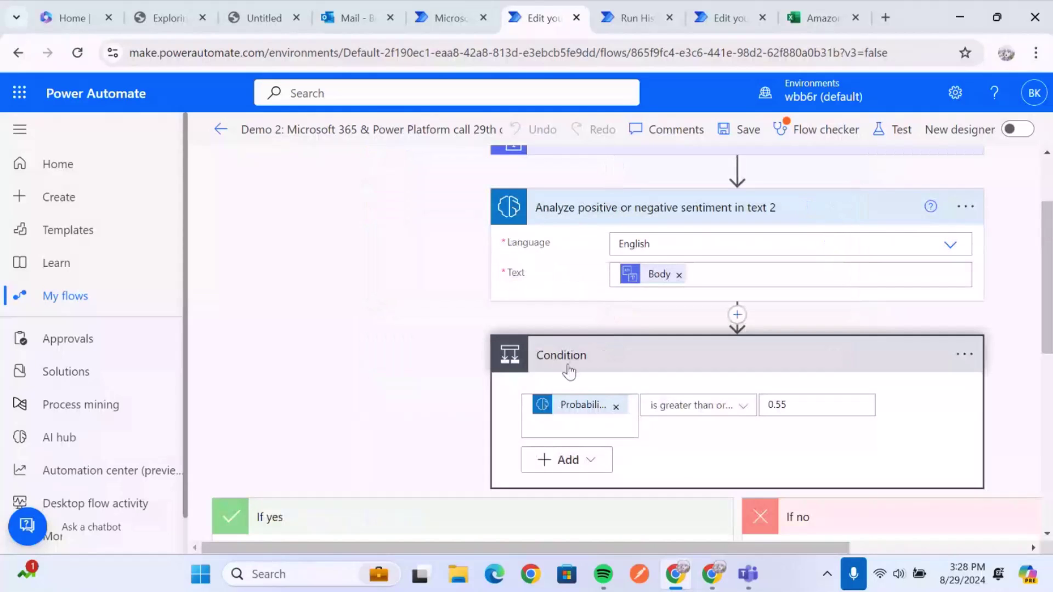
scroll(569, 371, down, 2)
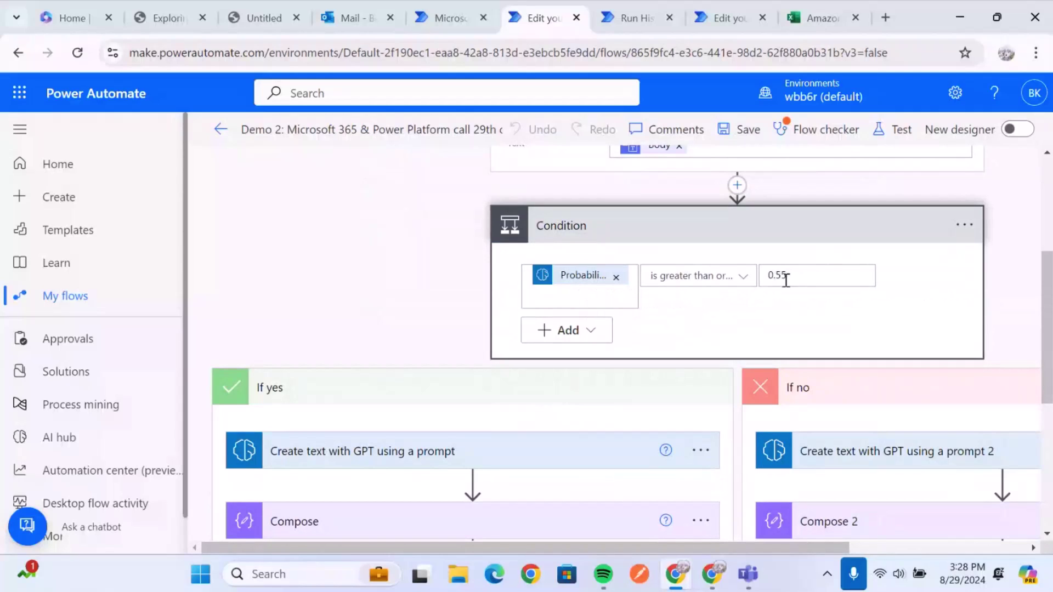
scroll(672, 298, down, 3)
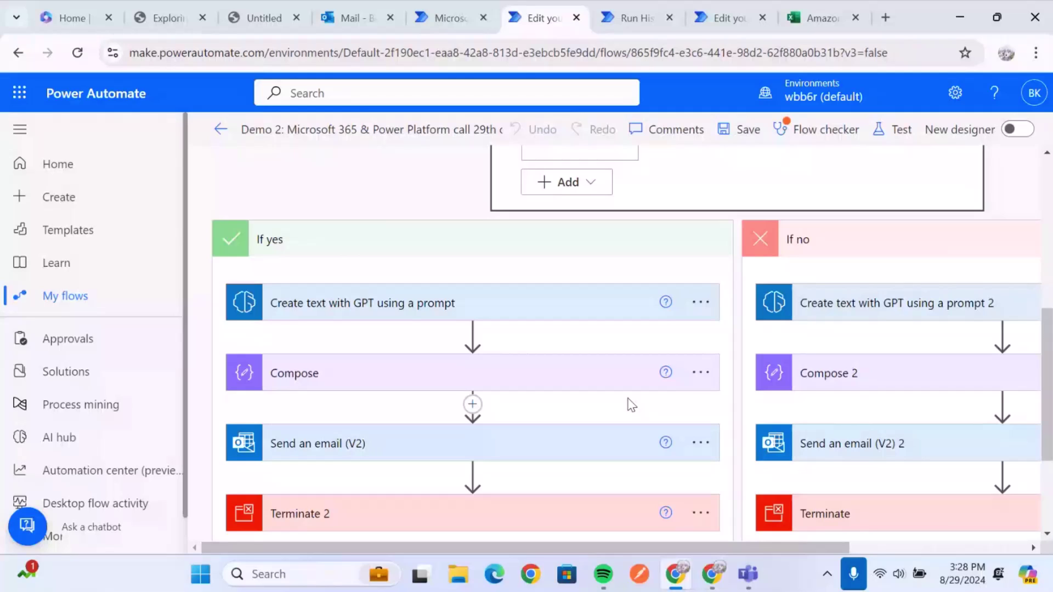
scroll(559, 365, right, 2)
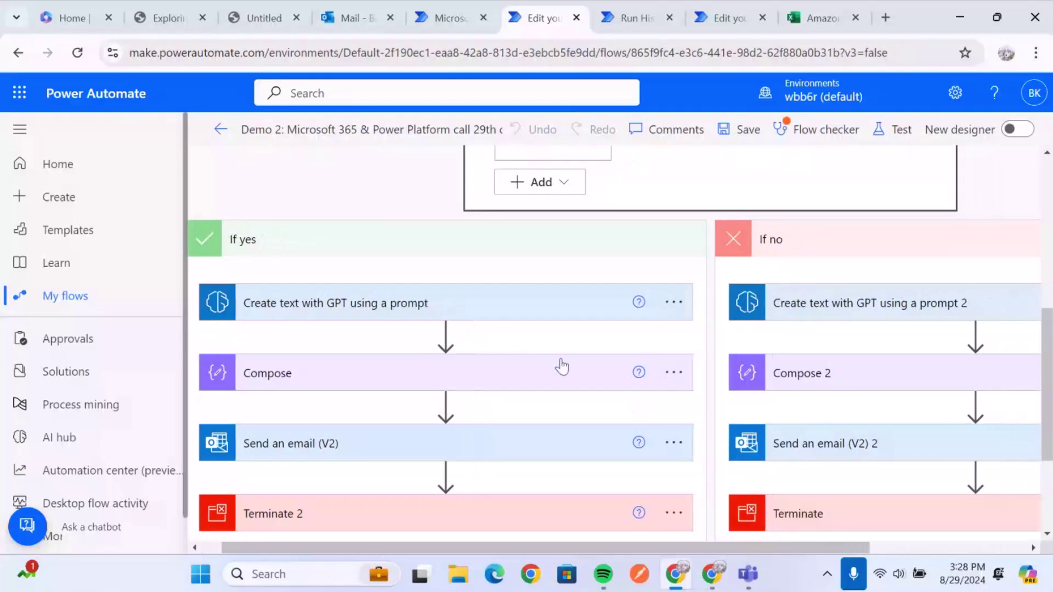
scroll(561, 364, up, 1)
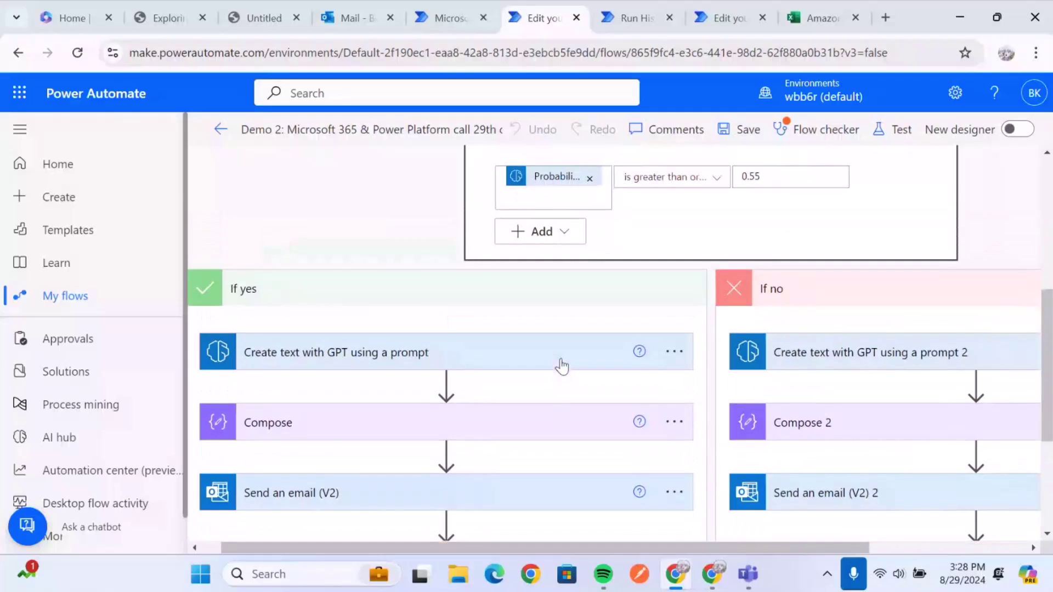
scroll(561, 364, down, 3)
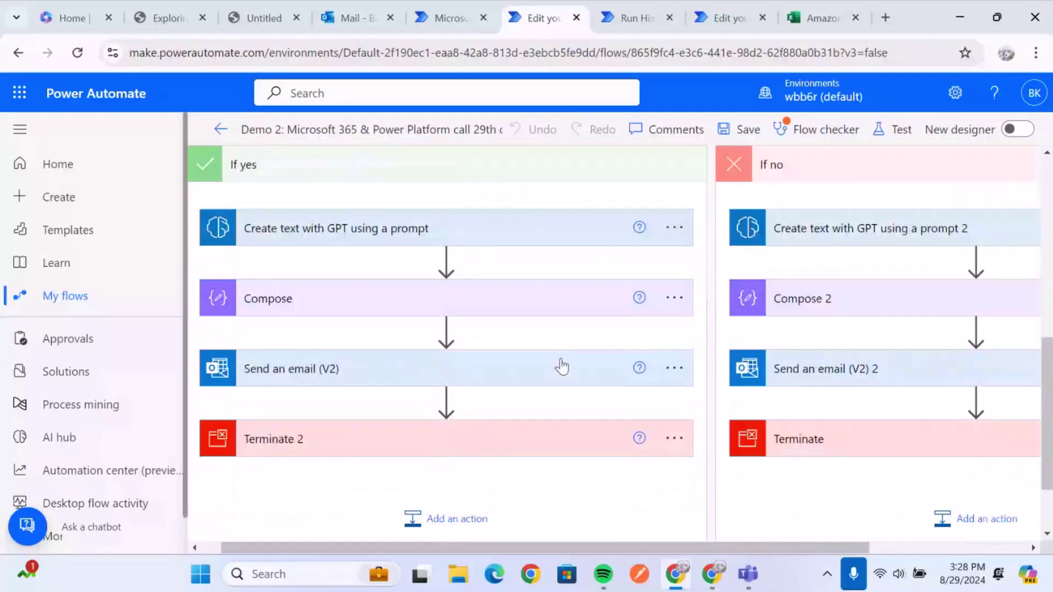
Inspect Terminate 2, the reply email, Compose HTML and both GPT prompt steps, then bring up saved prompts
click(435, 455)
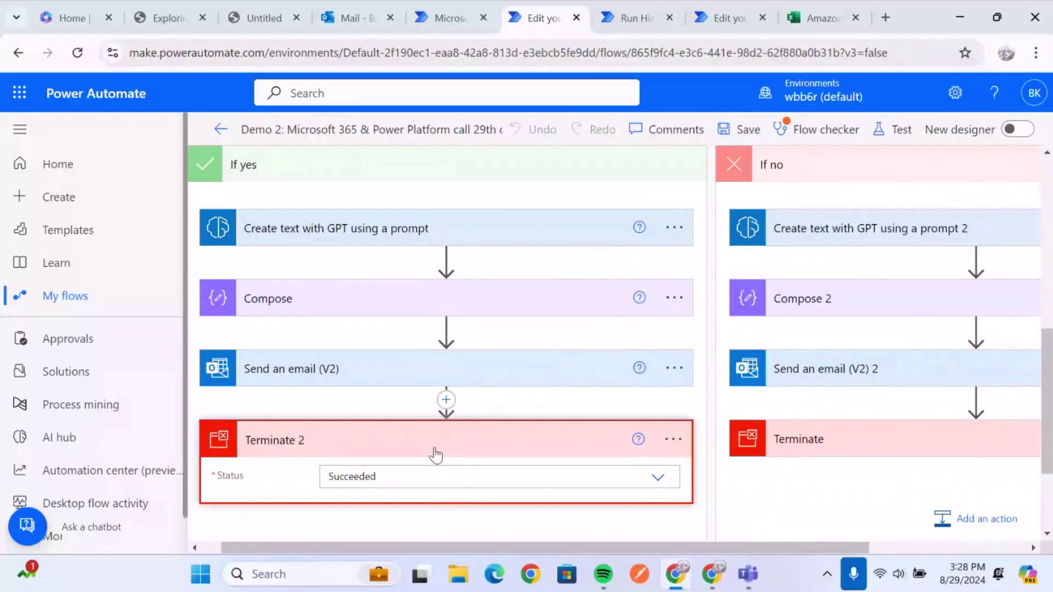
click(436, 380)
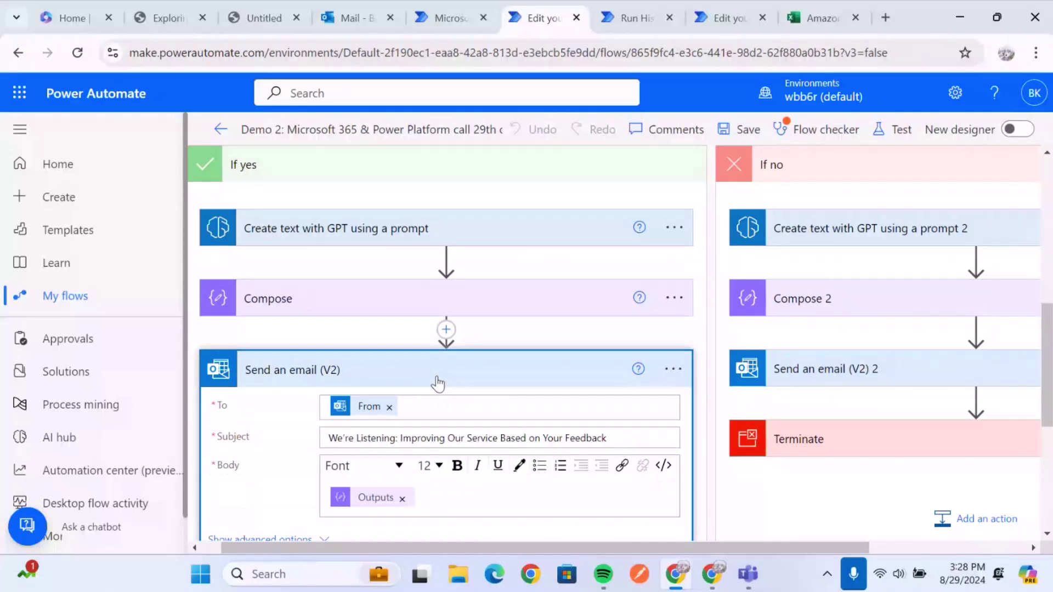
click(471, 292)
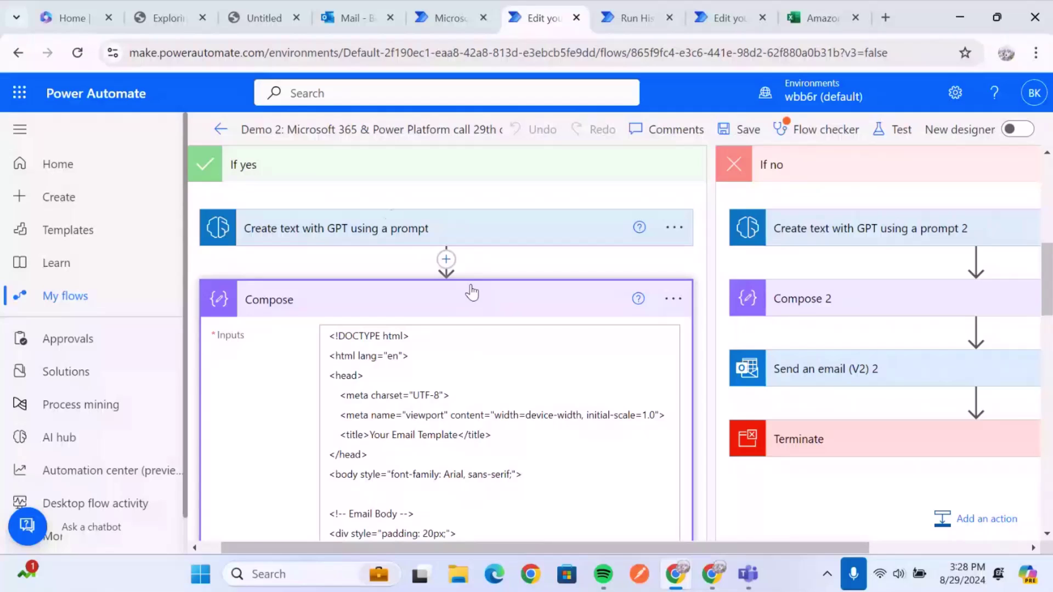
click(472, 292)
scroll(384, 247, up, 1)
click(447, 311)
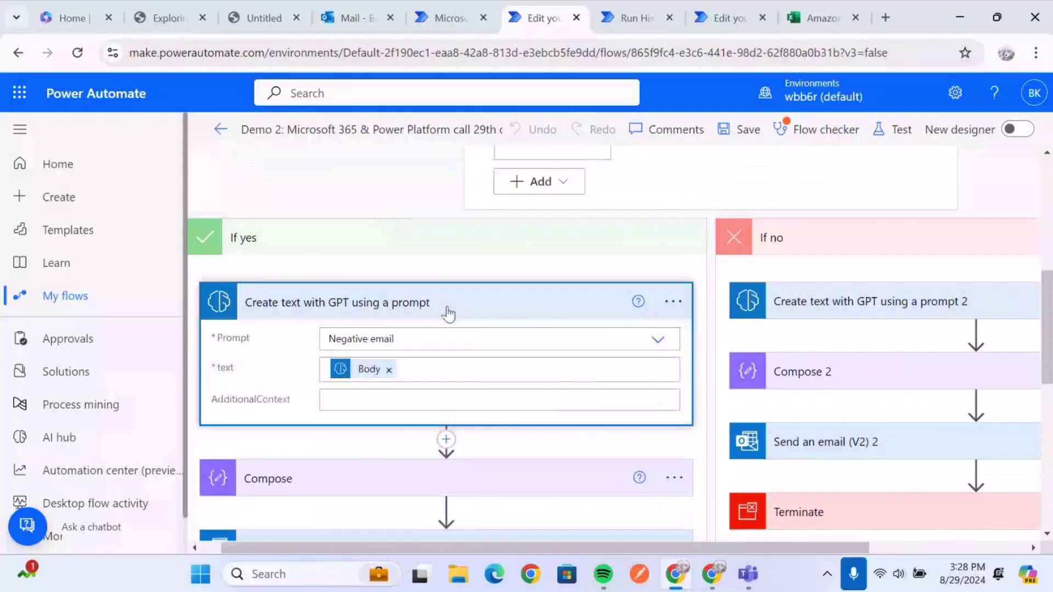
click(910, 308)
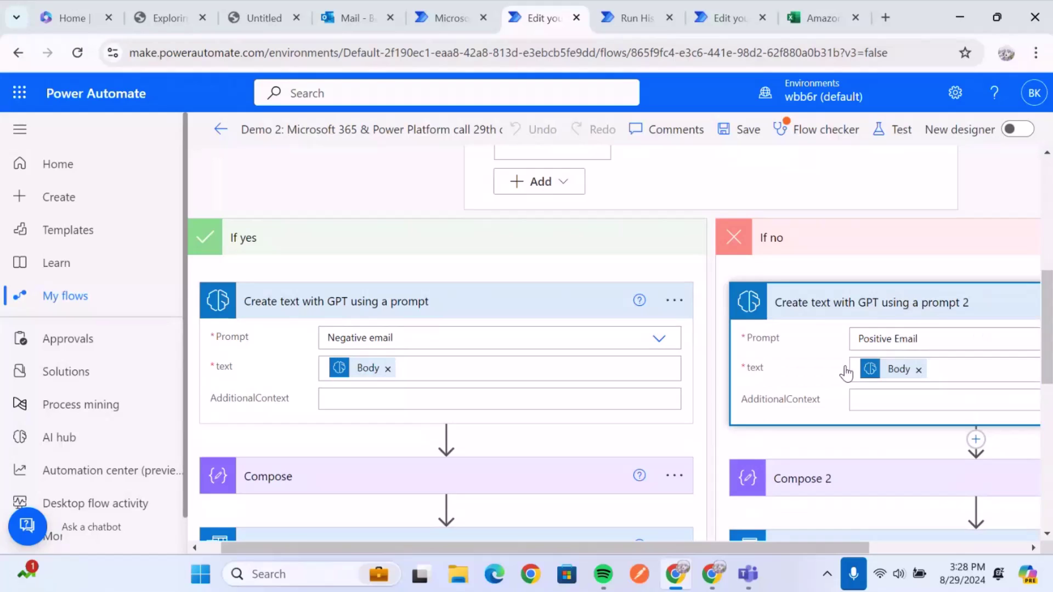
click(466, 15)
Close Summarizer and read through the Positive Email prompt text
click(1001, 152)
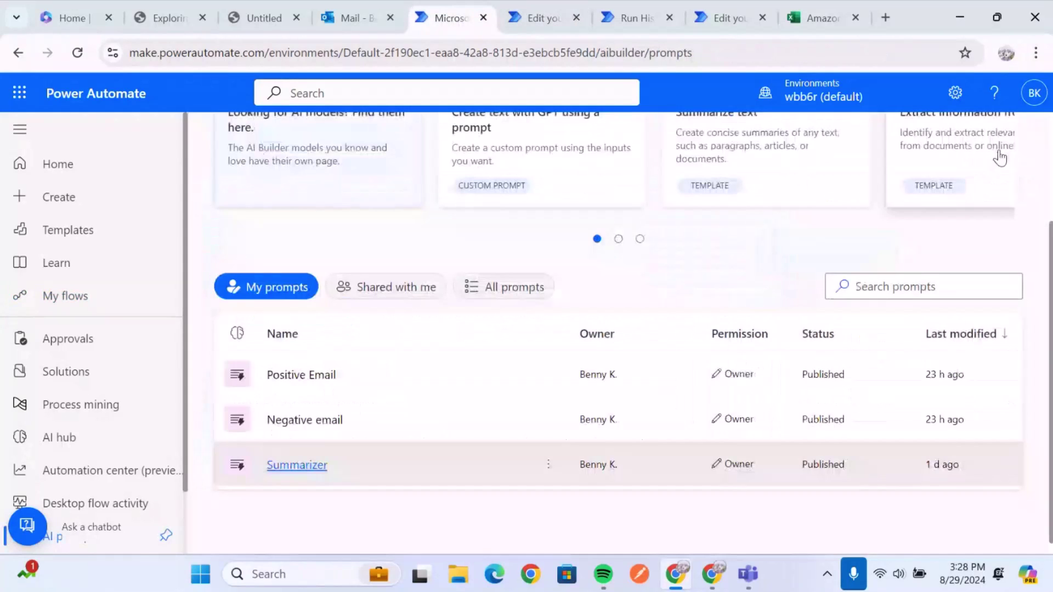
click(305, 375)
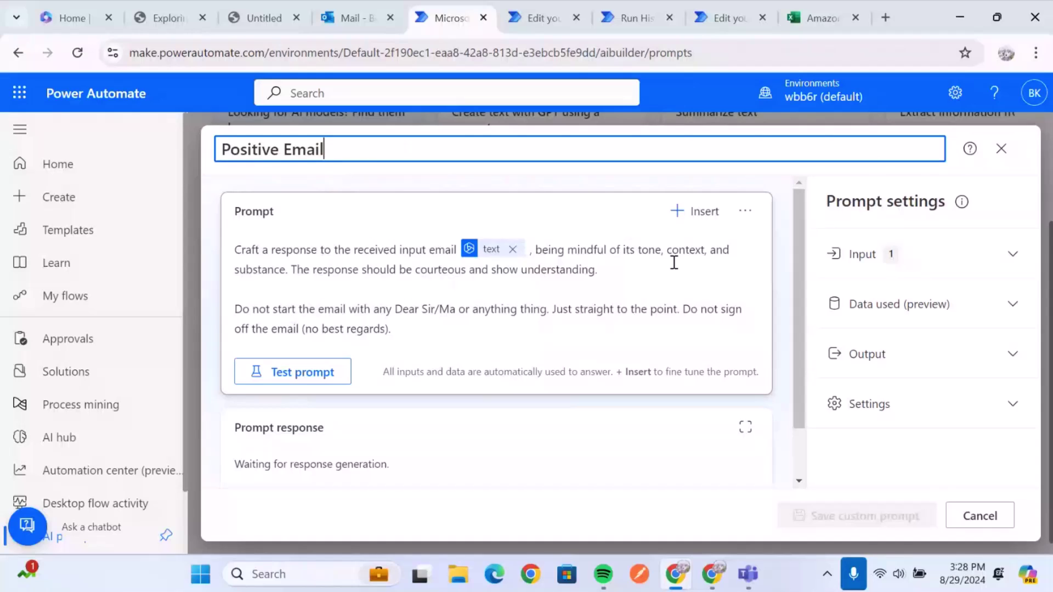
scroll(396, 329, down, 1)
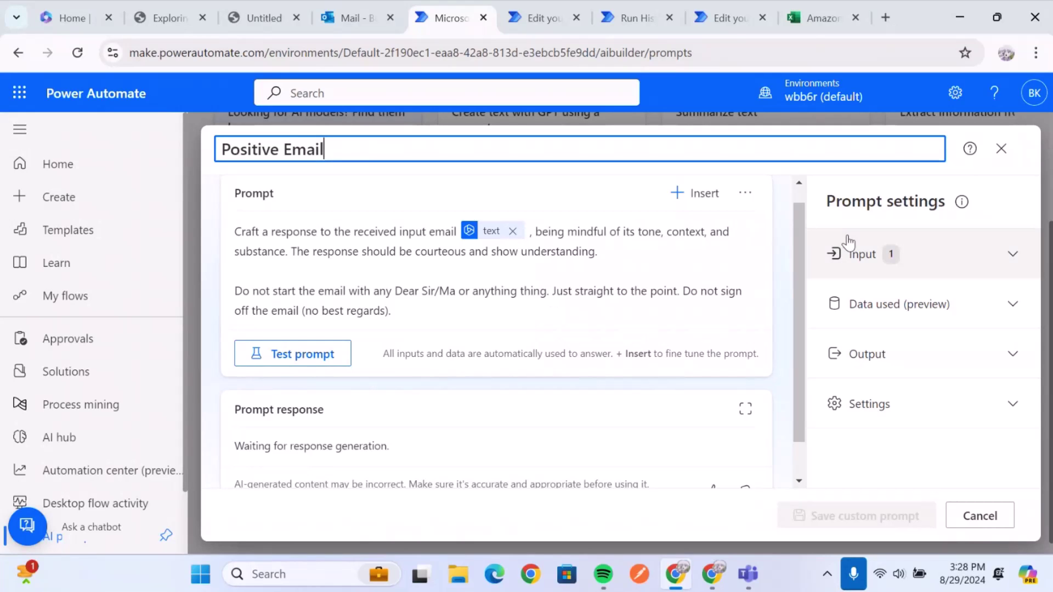
click(1001, 148)
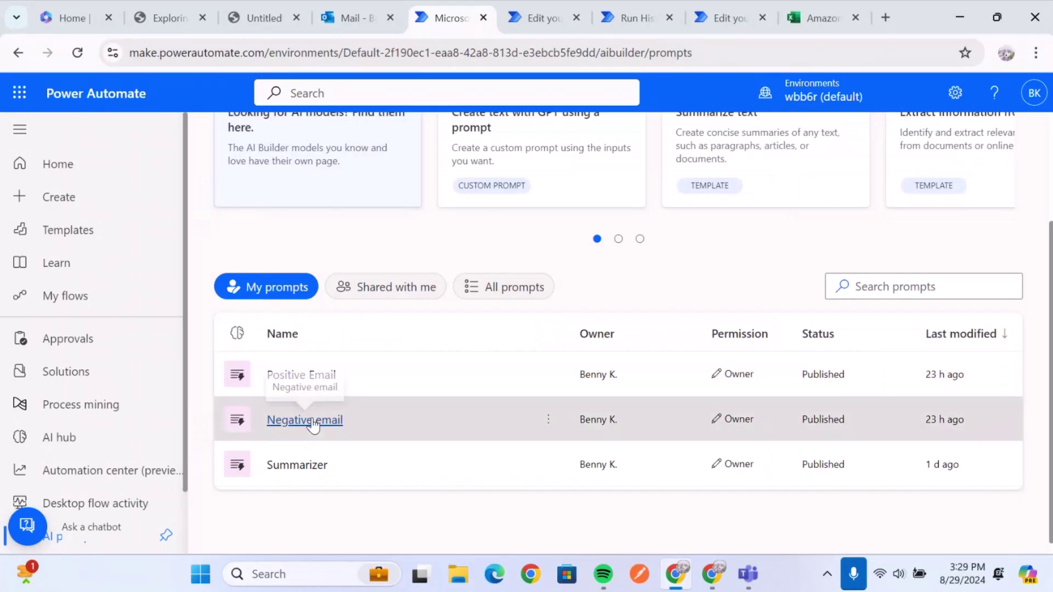
Read the Negative email prompt, selecting its closing no-greeting paragraph, then return to the flow editor
click(305, 420)
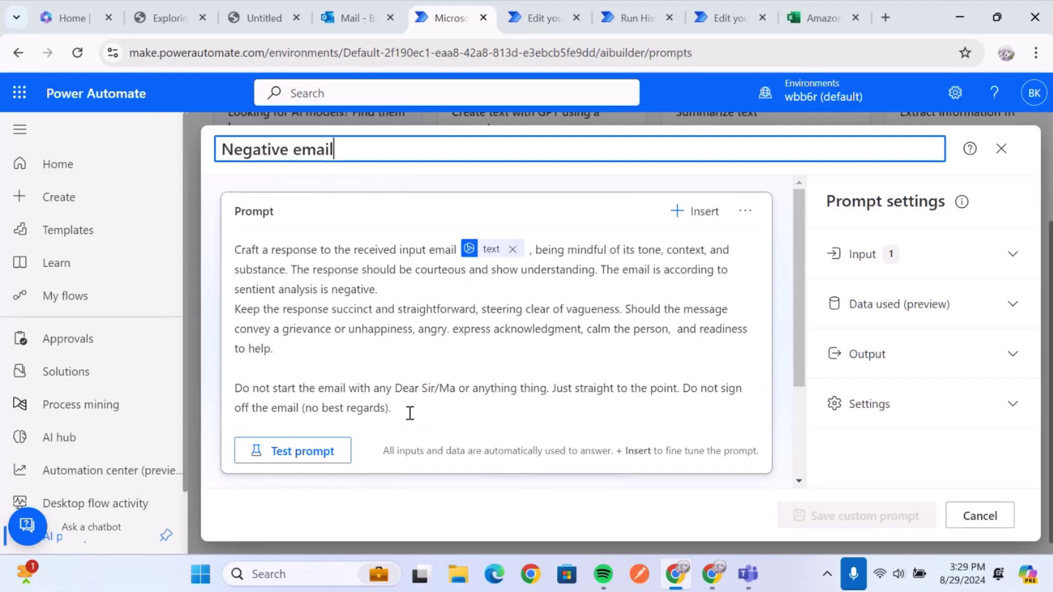
drag(410, 411, 207, 389)
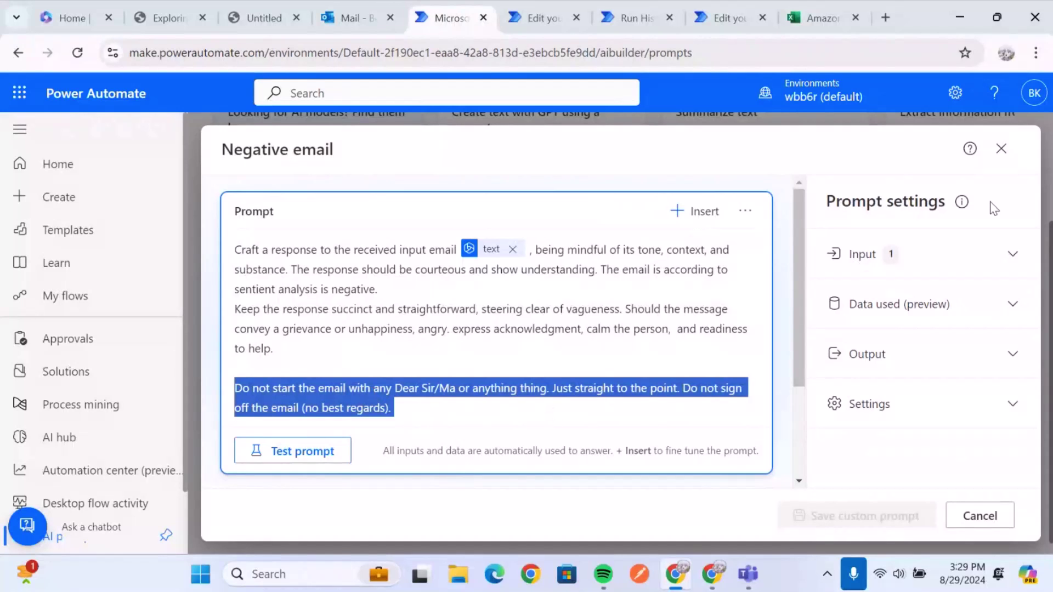
click(1001, 149)
click(564, 6)
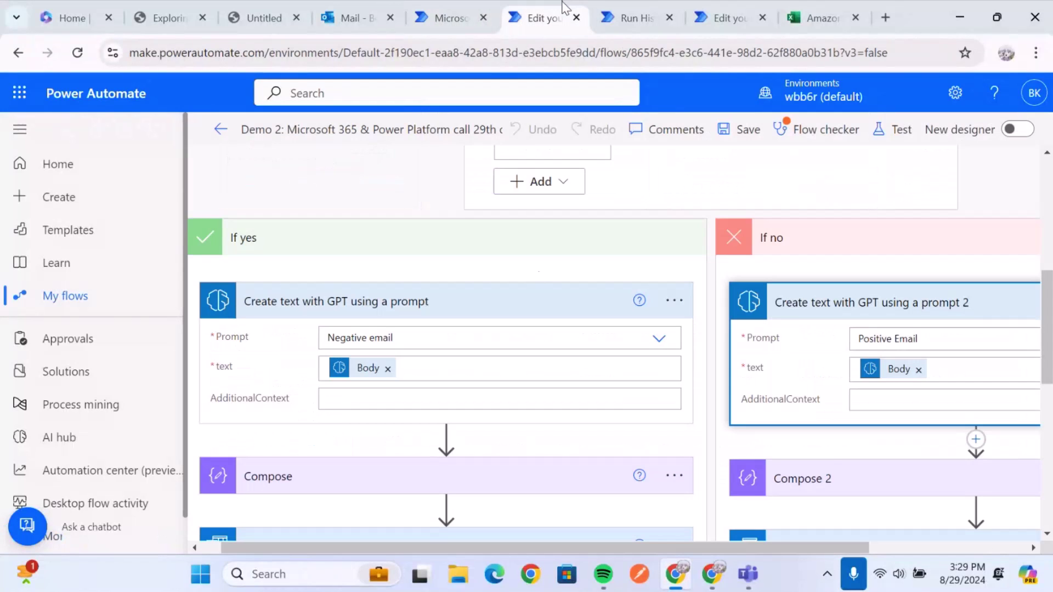
scroll(538, 301, down, 1)
scroll(463, 254, up, 2)
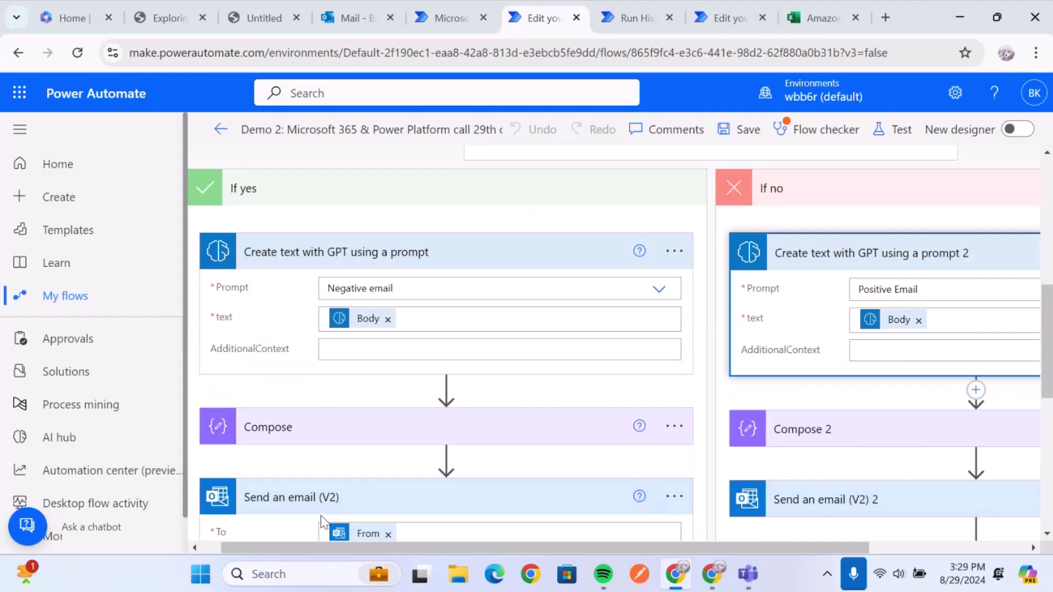
scroll(325, 521, down, 2)
scroll(406, 372, down, 2)
click(420, 329)
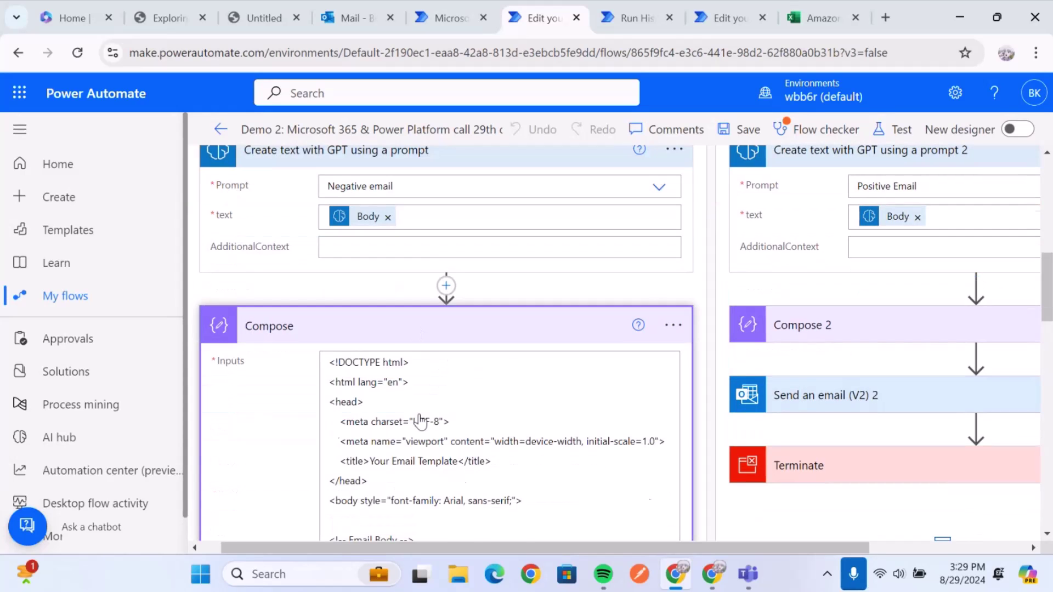
scroll(421, 417, down, 10)
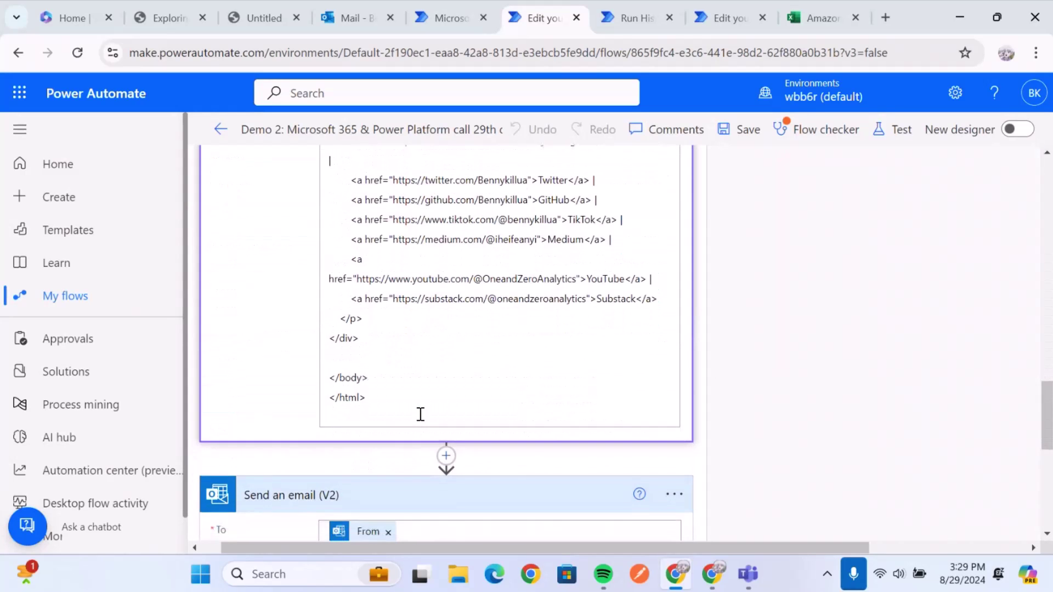
scroll(418, 417, down, 5)
scroll(419, 418, up, 2)
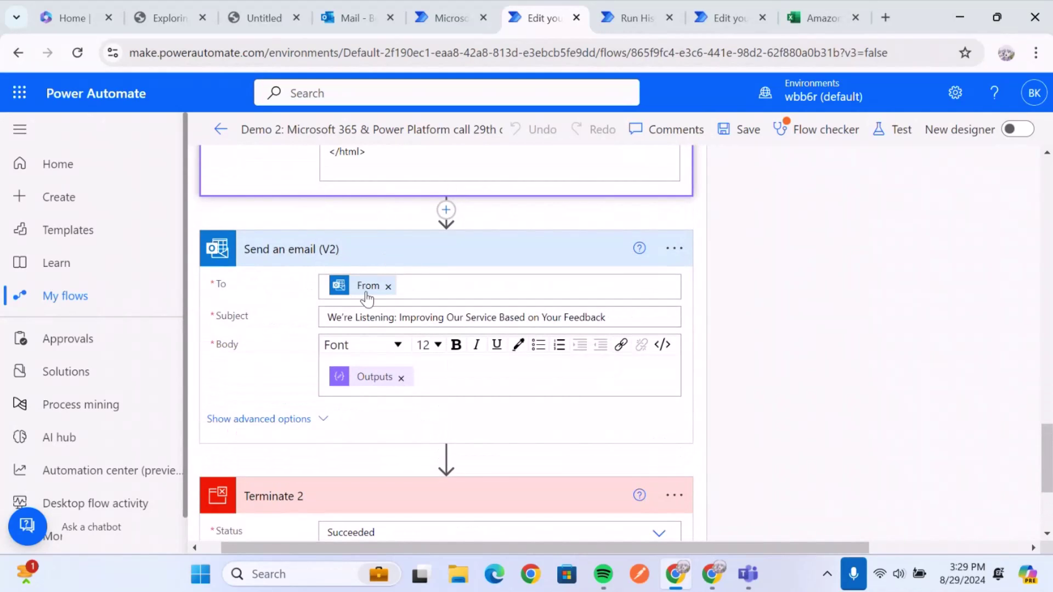
mouse_move(366, 298)
scroll(395, 384, down, 1)
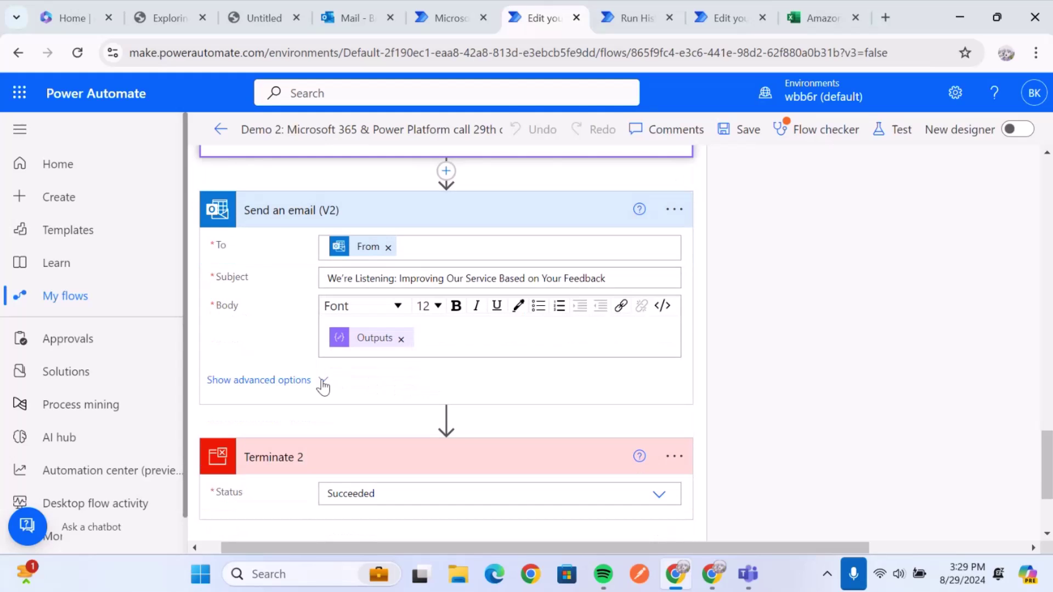
click(323, 382)
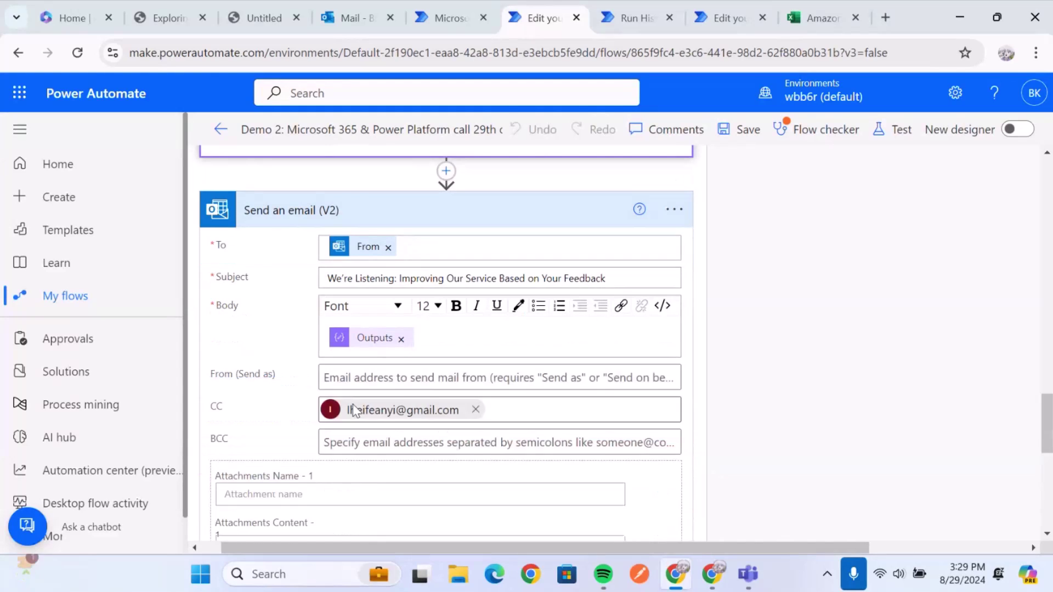
click(402, 414)
scroll(402, 411, up, 3)
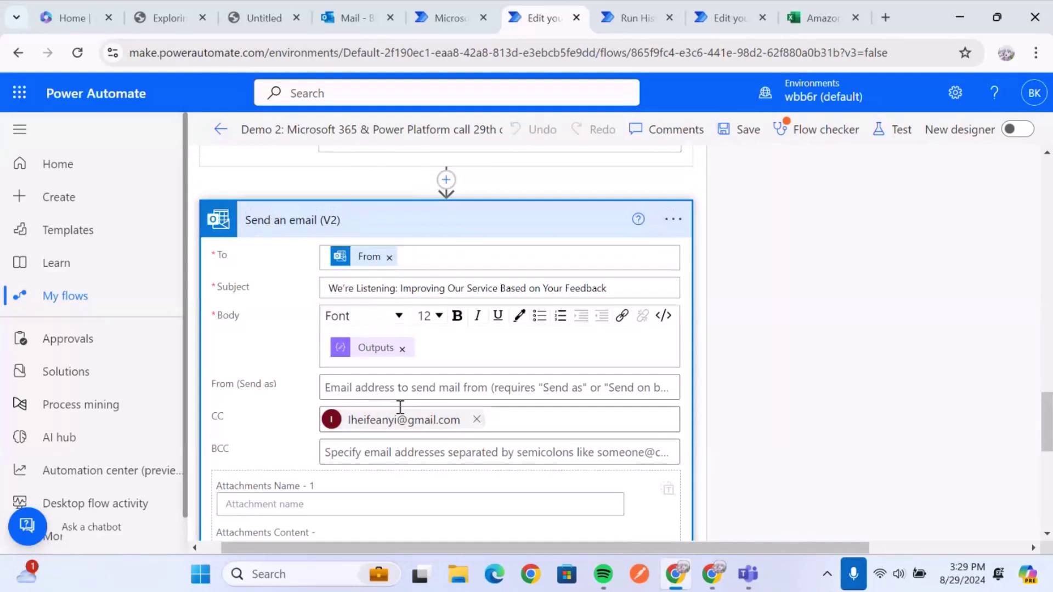
Collapse the negative-branch email and inspect the positive branch's Send an email (V2) 2 and Compose 2 HTML
click(471, 371)
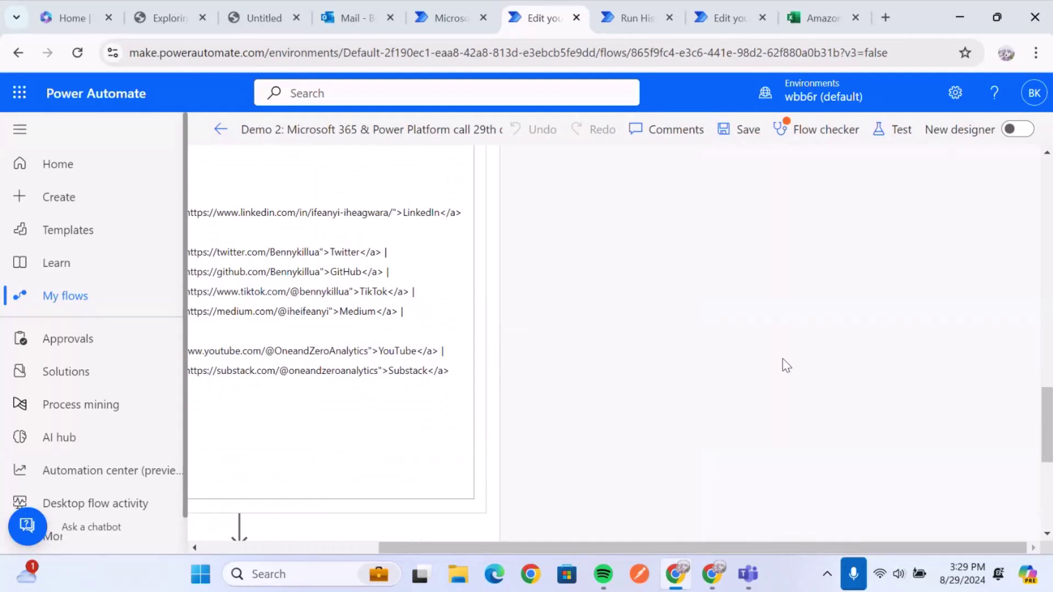
click(676, 231)
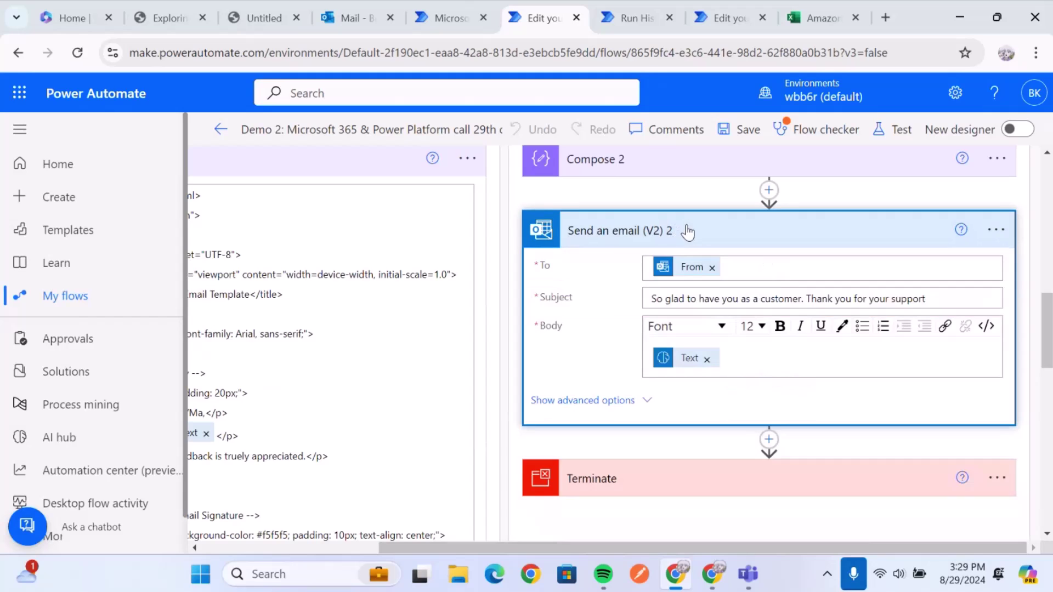
scroll(774, 305, up, 4)
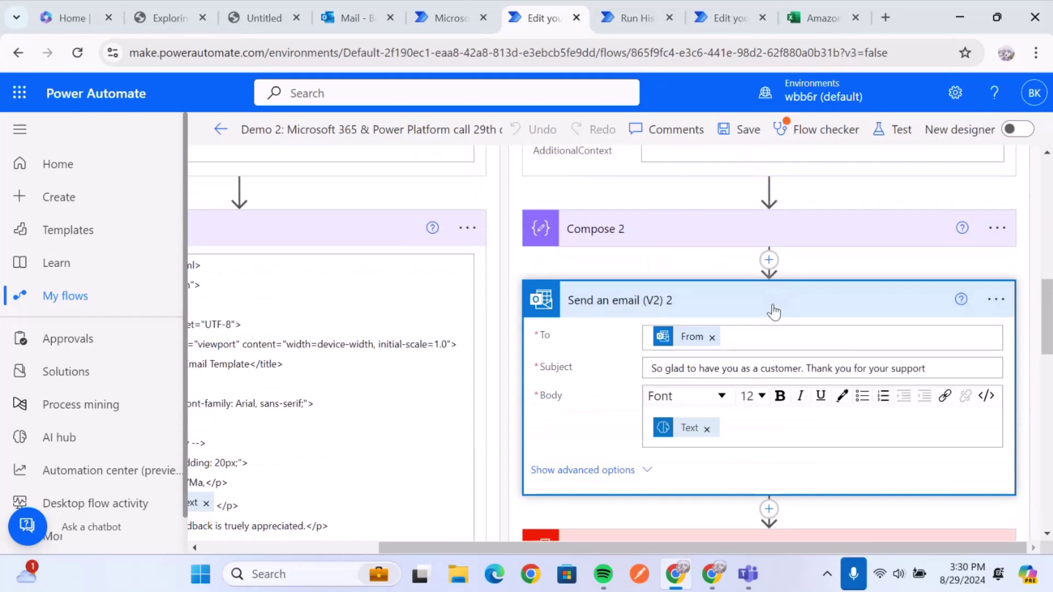
scroll(724, 369, down, 1)
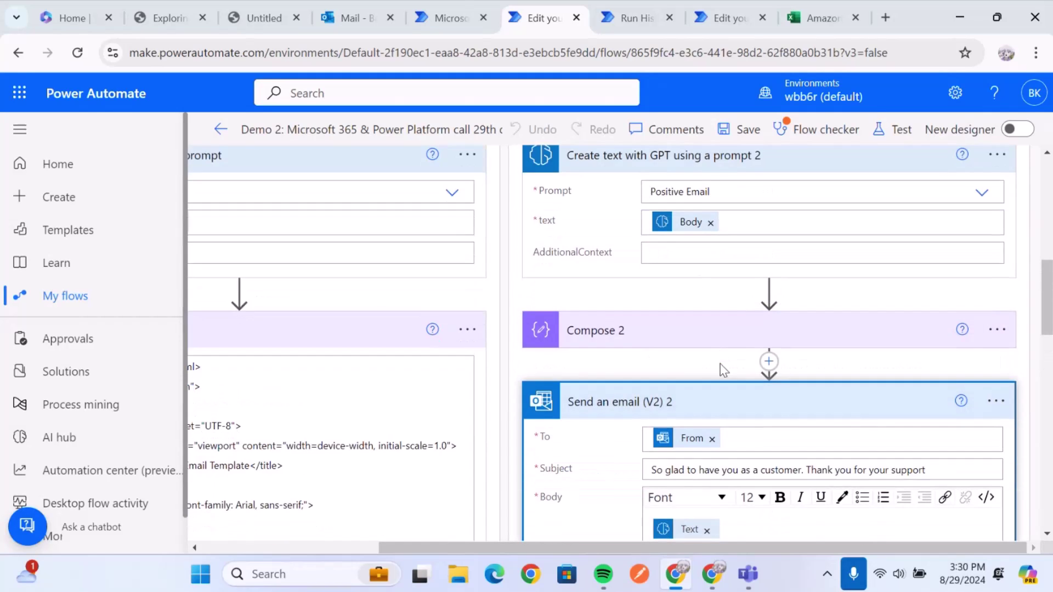
click(764, 334)
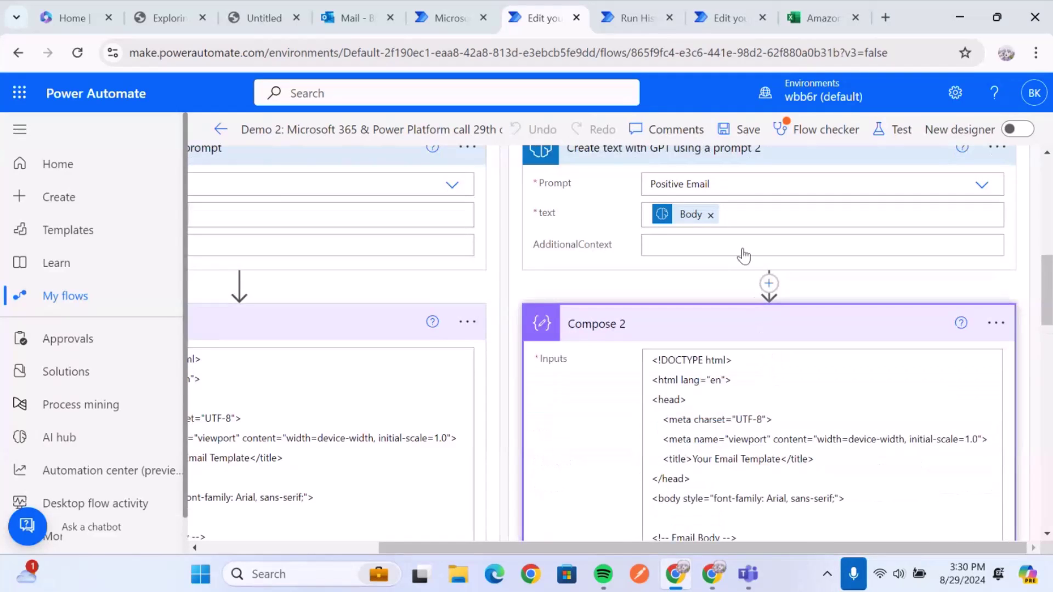
click(761, 322)
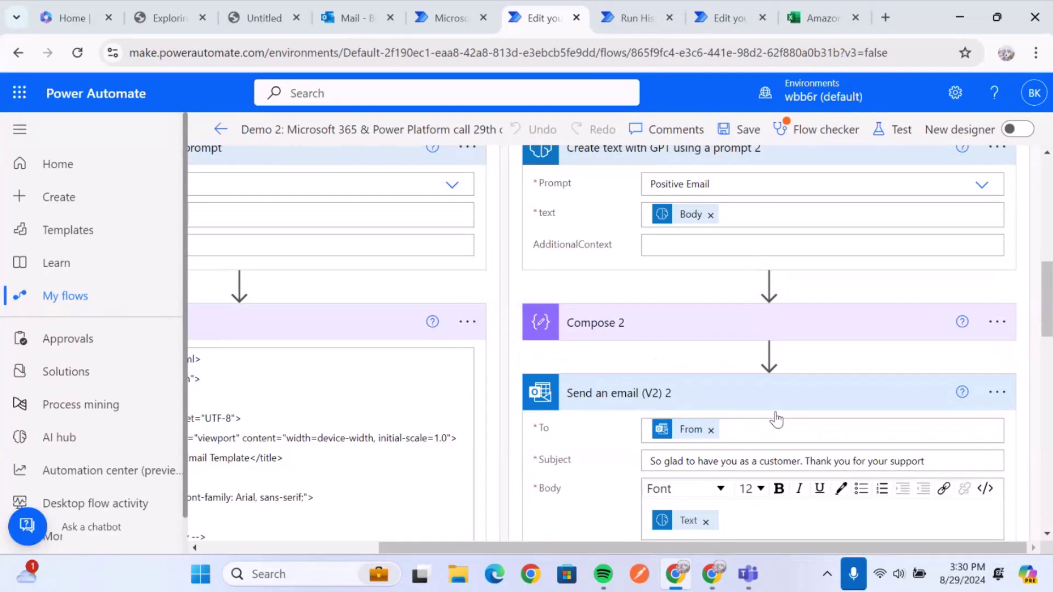
scroll(775, 421, down, 2)
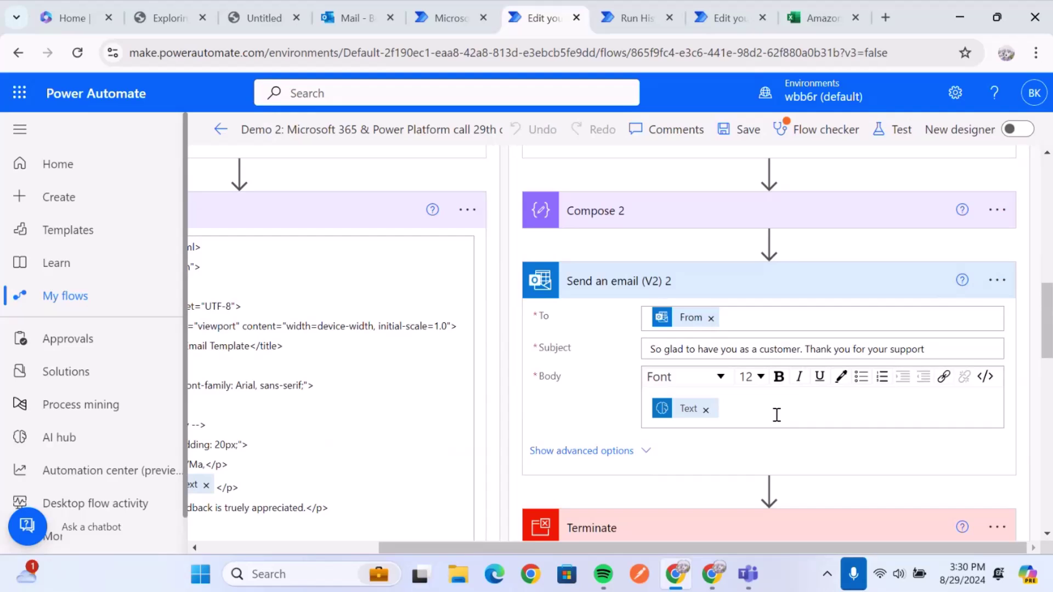
scroll(777, 414, down, 3)
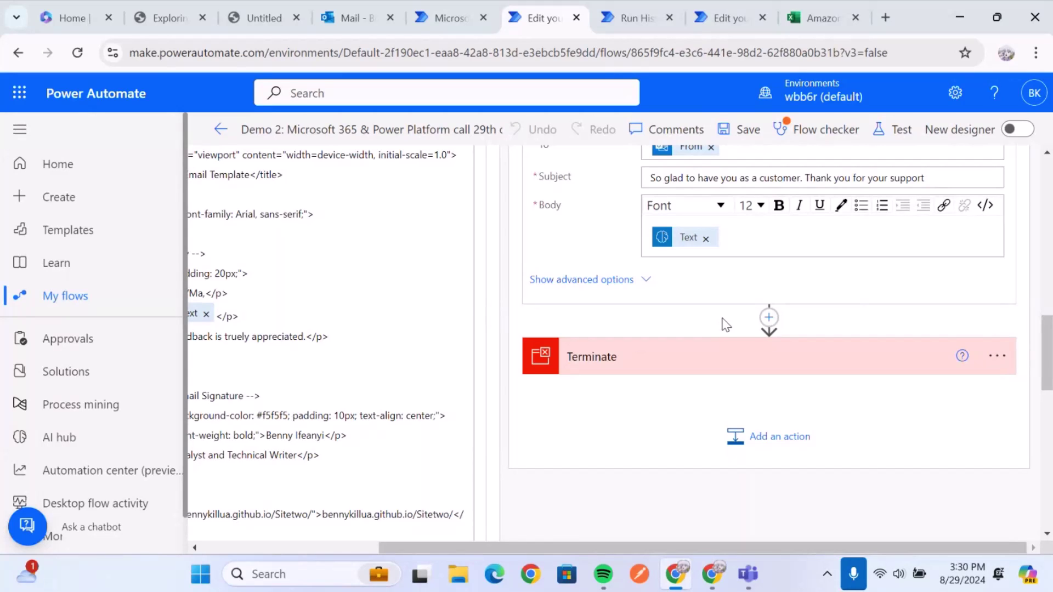
scroll(722, 324, up, 15)
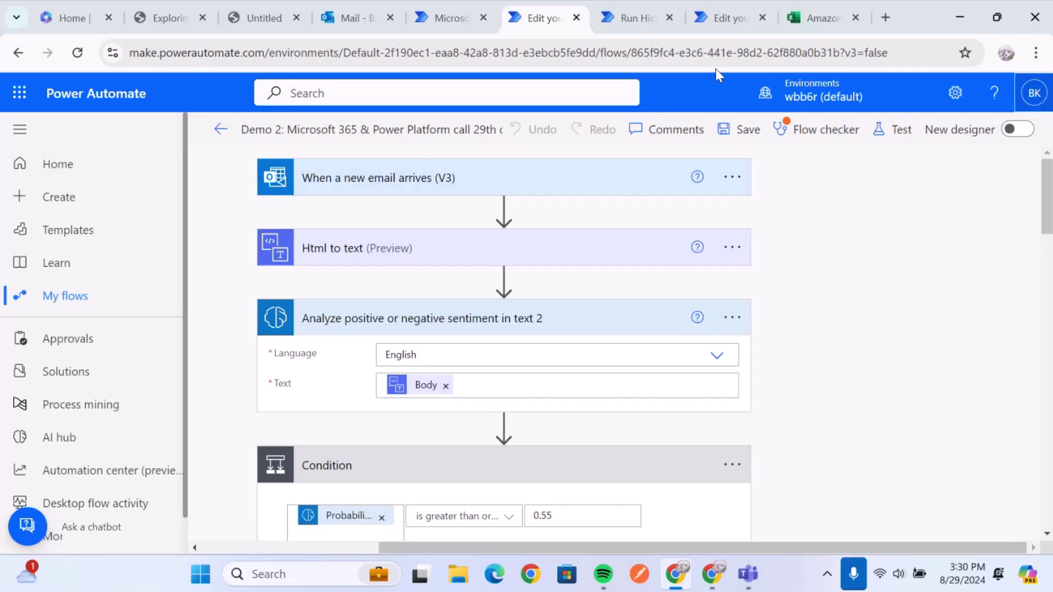
Open the Outlook account's details and select its e-mail address on the My Account page
click(334, 2)
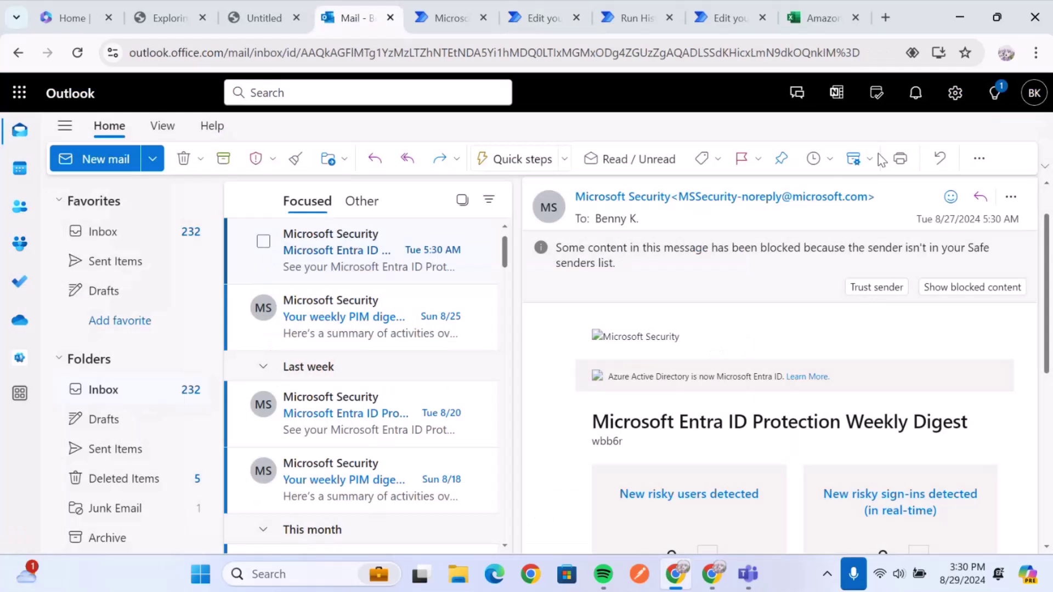
click(1046, 94)
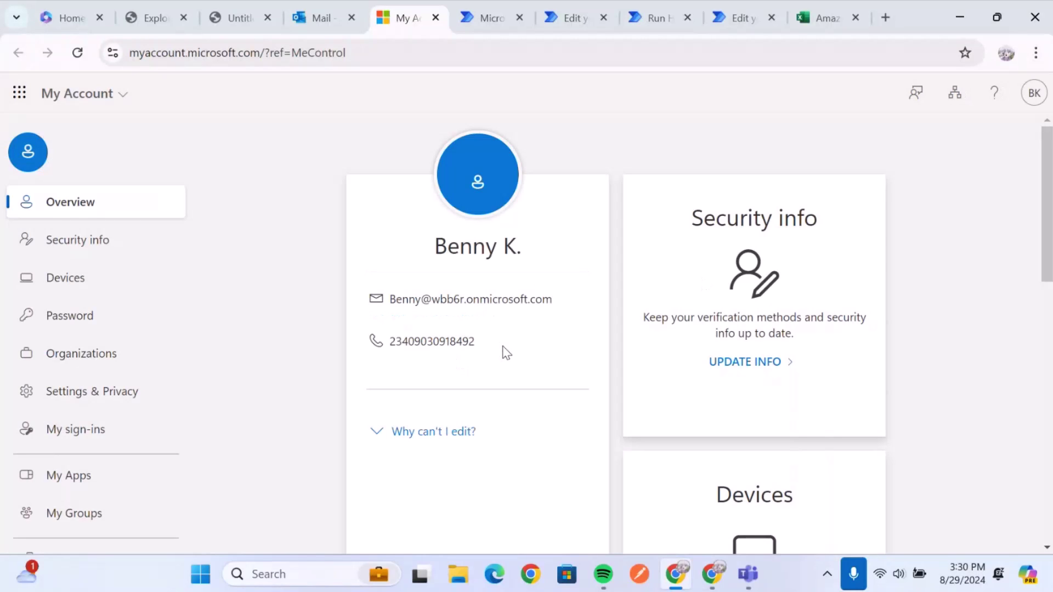
drag(568, 299, 393, 308)
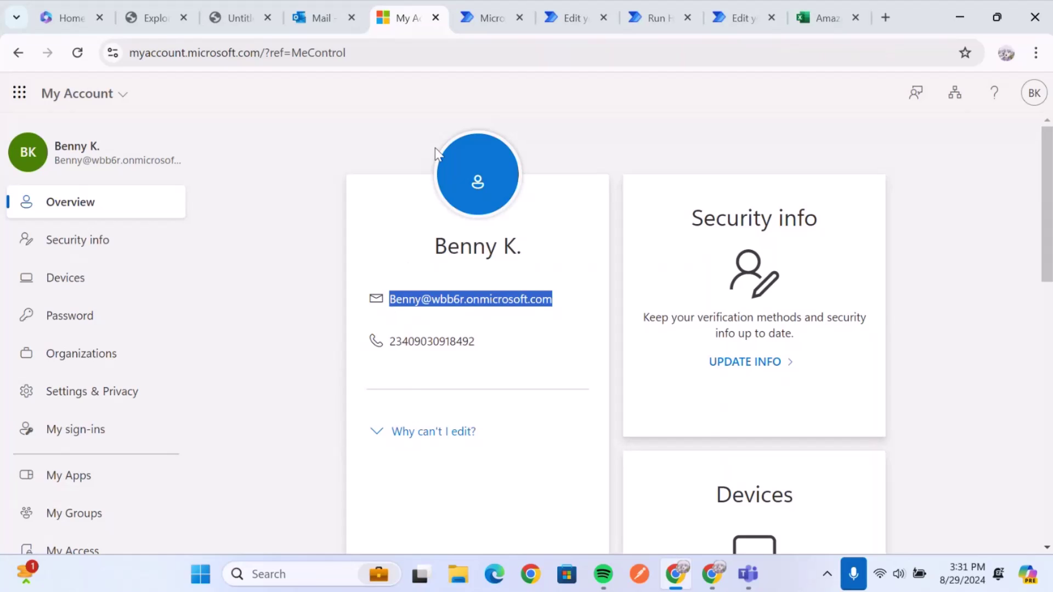
Refresh the Outlook inbox and open the newly arrived 'Water bottle' complaint email
click(345, 2)
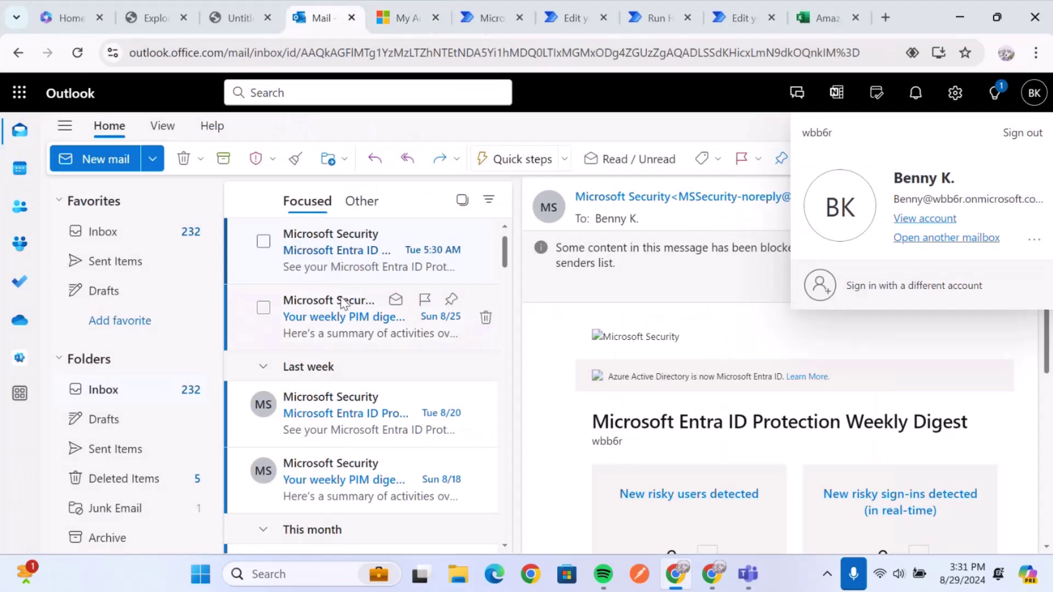
click(583, 128)
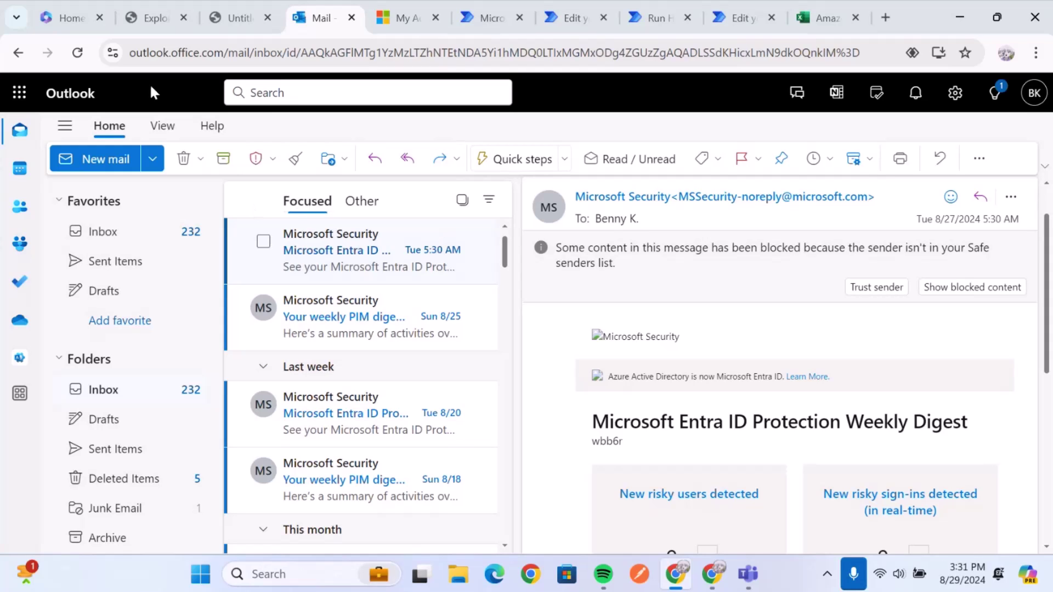
click(77, 53)
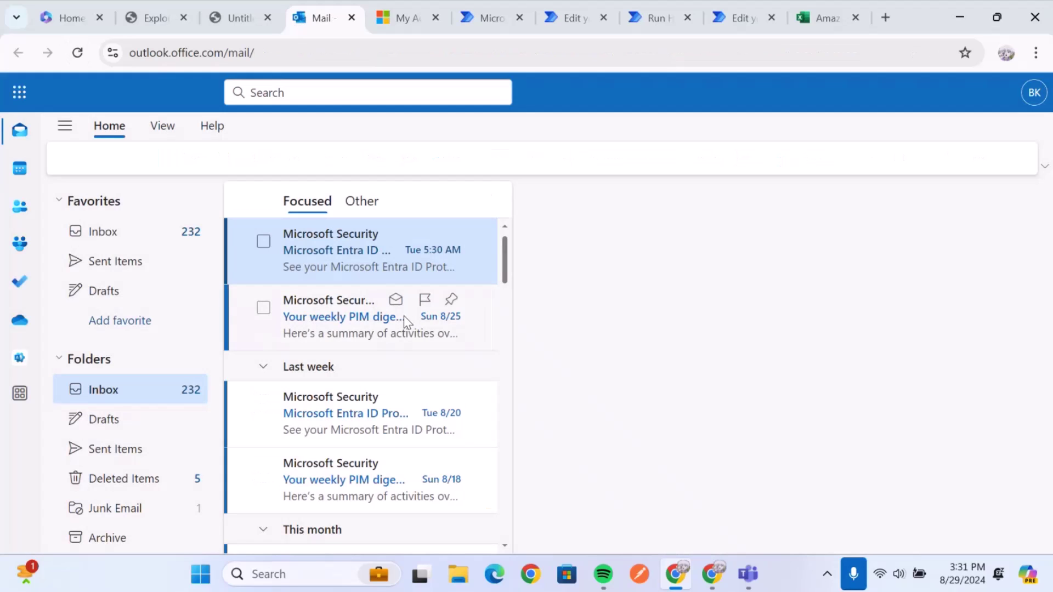
click(364, 263)
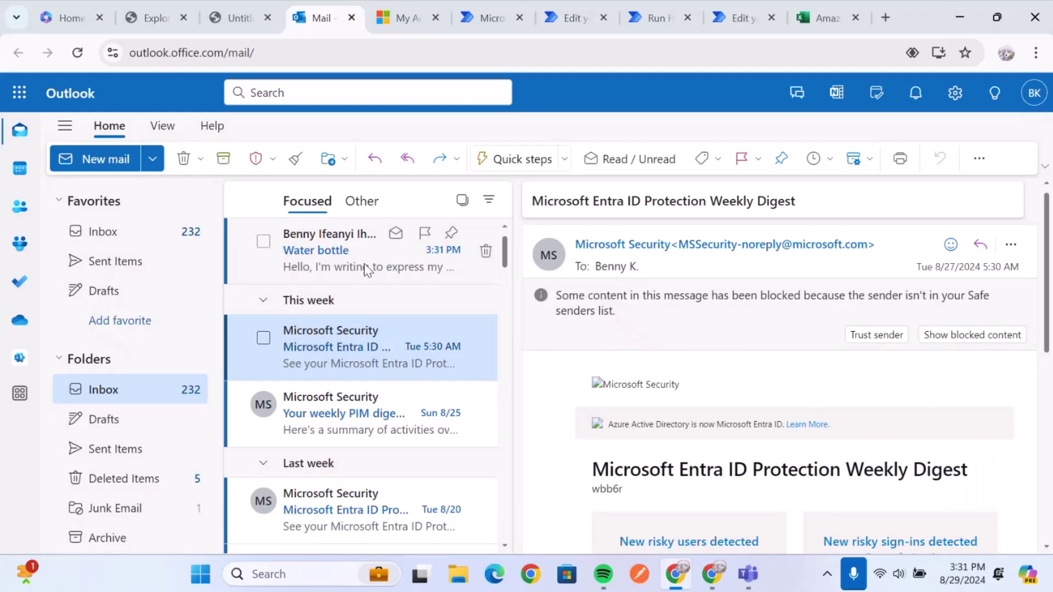
click(137, 230)
click(331, 253)
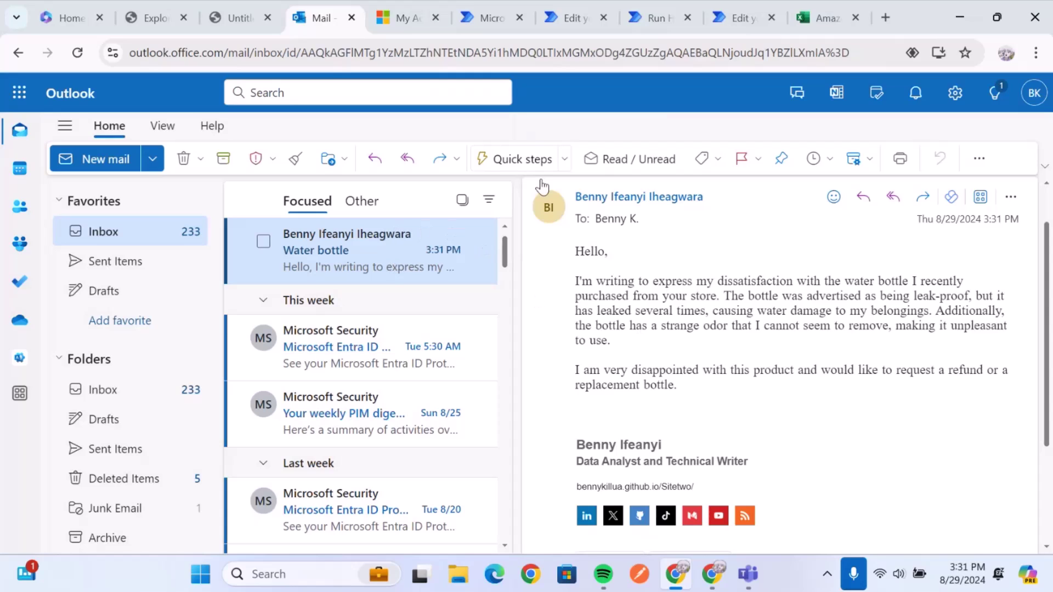
mouse_move(354, 271)
mouse_move(480, 377)
Leave the Demo 2 flow designer for the flow's details page, confirming the exit
click(515, 2)
click(658, 6)
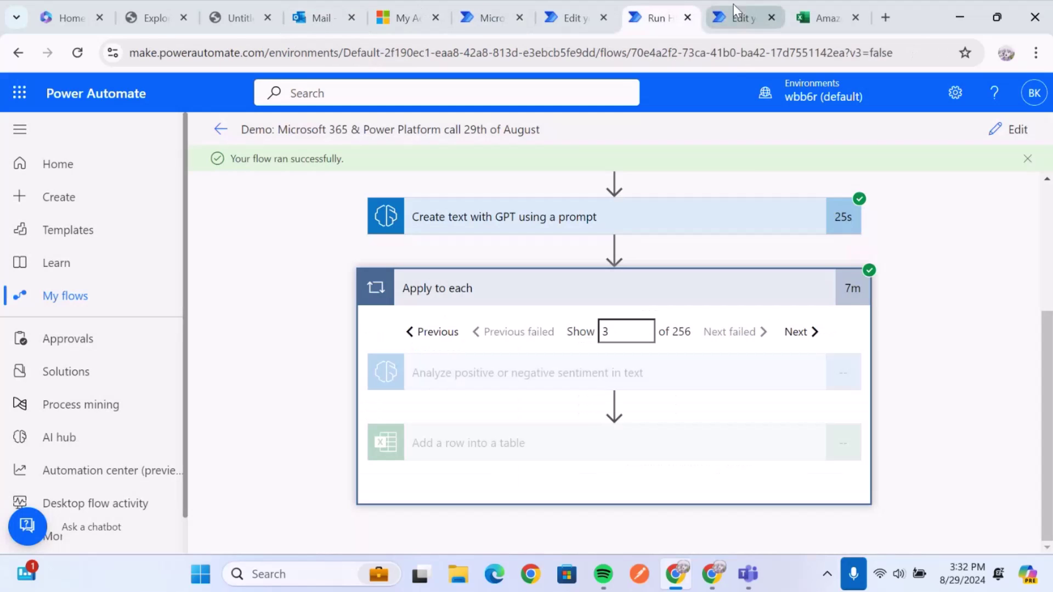
click(734, 5)
scroll(785, 277, up, 3)
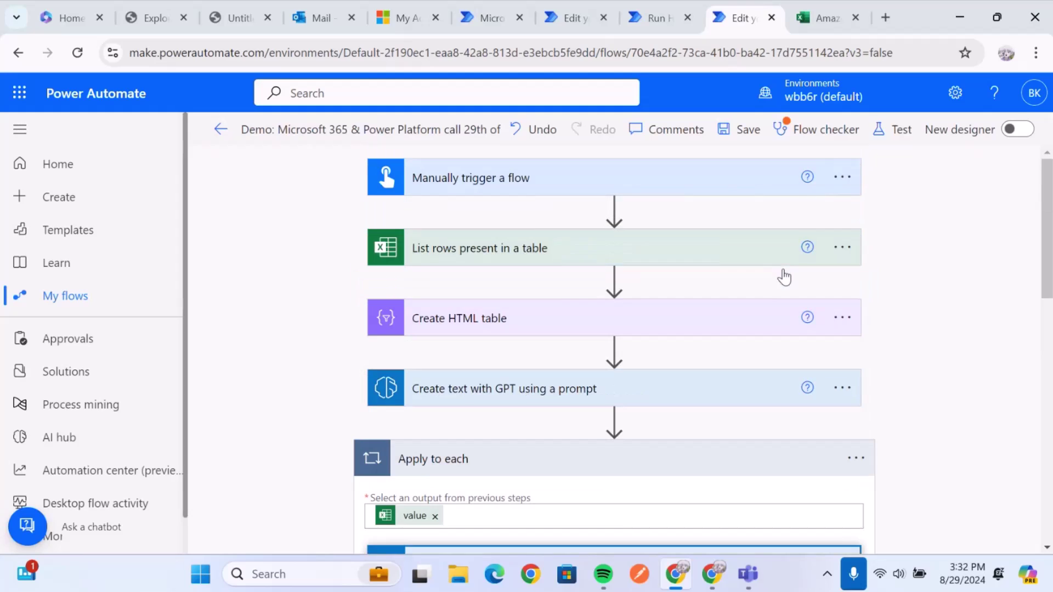
click(542, 4)
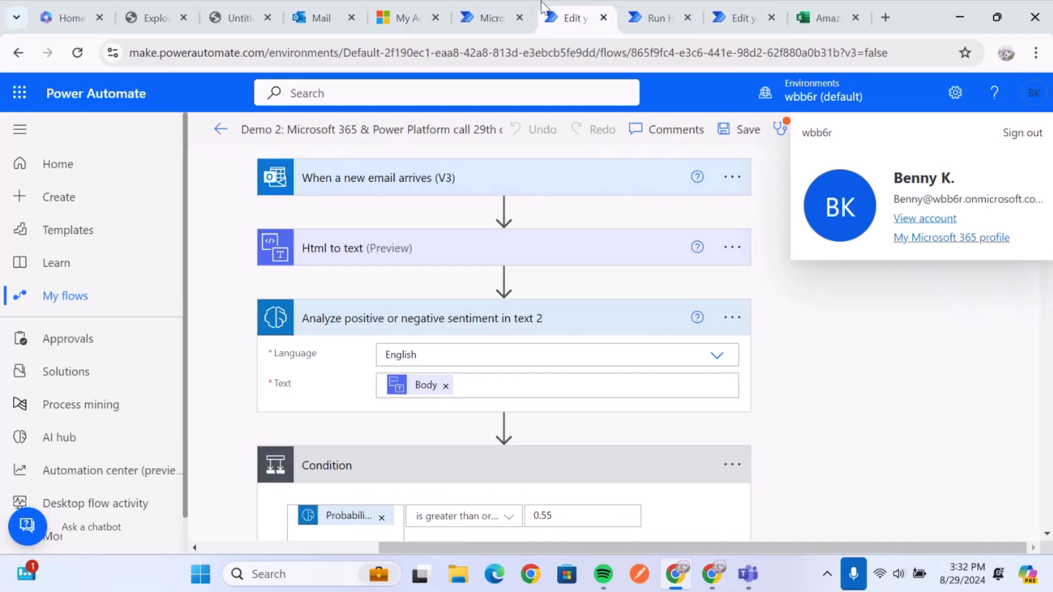
click(223, 132)
click(607, 206)
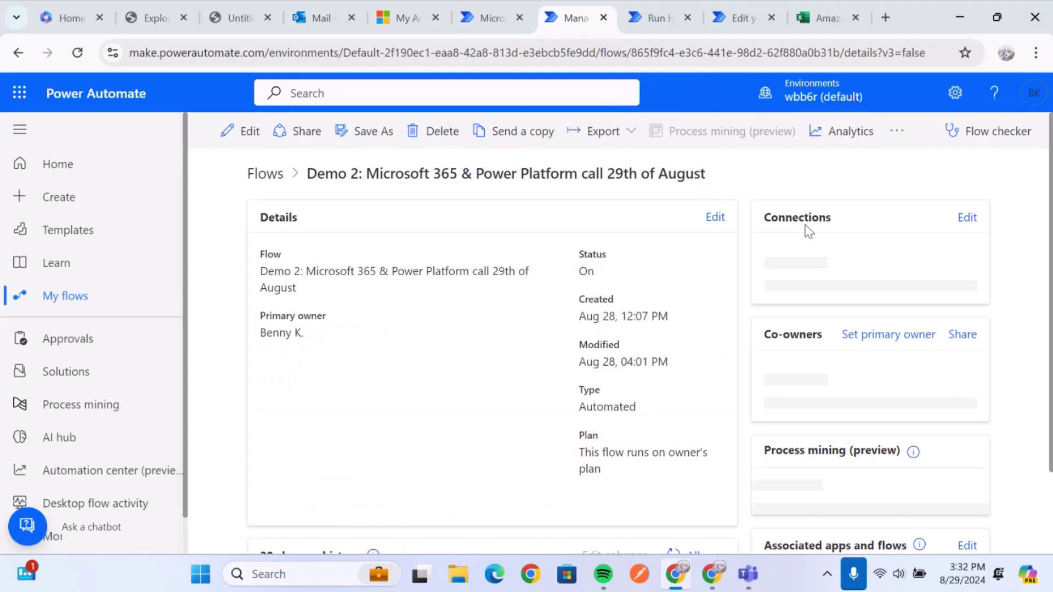
Refresh the 28-day run history to show the new Aug 29, 03:32 PM succeeded run
scroll(607, 296, down, 8)
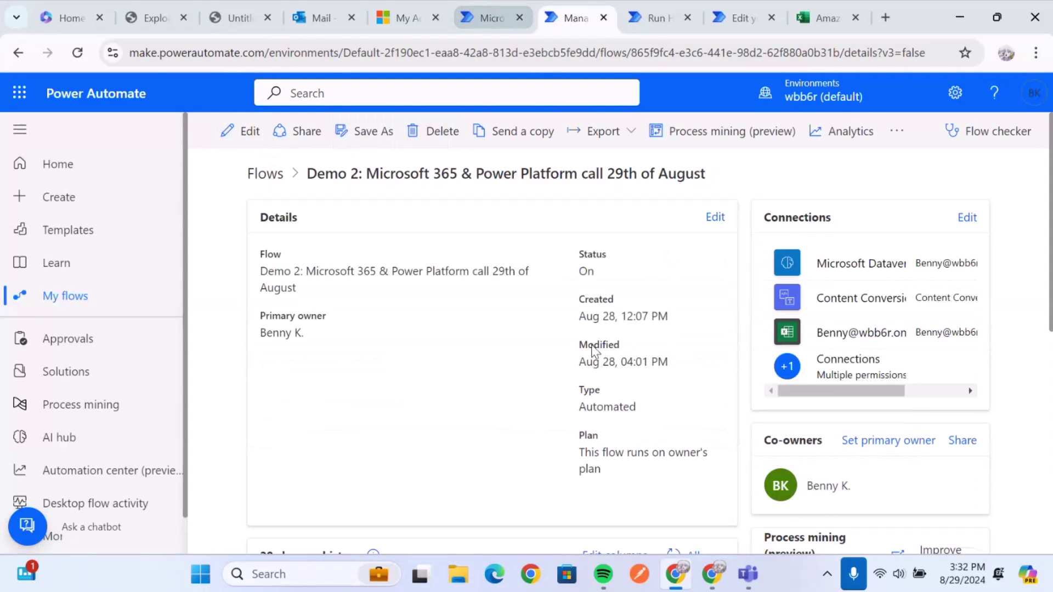
scroll(590, 359, down, 3)
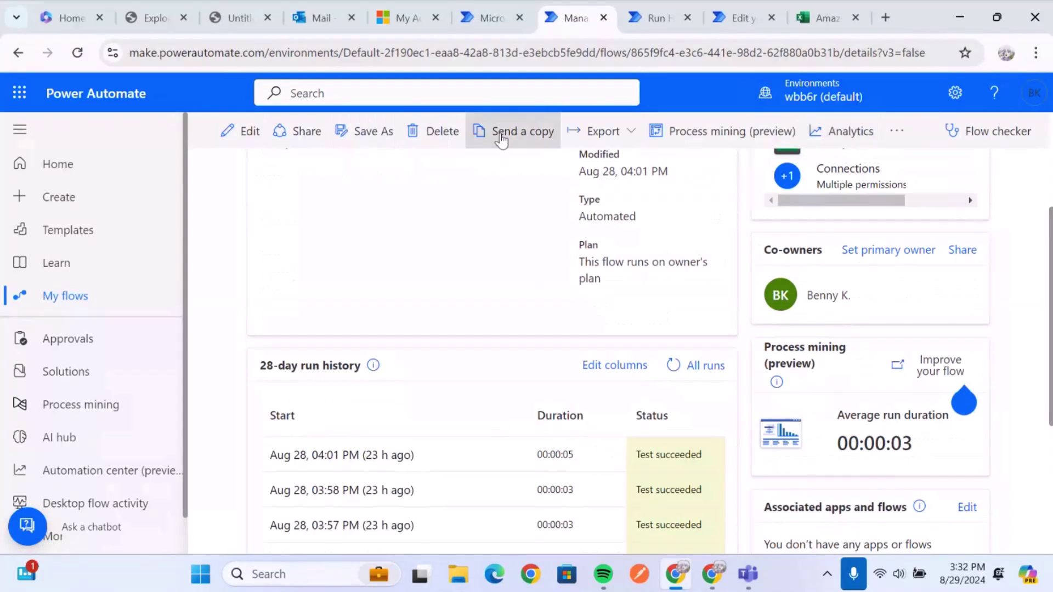
scroll(576, 275, up, 3)
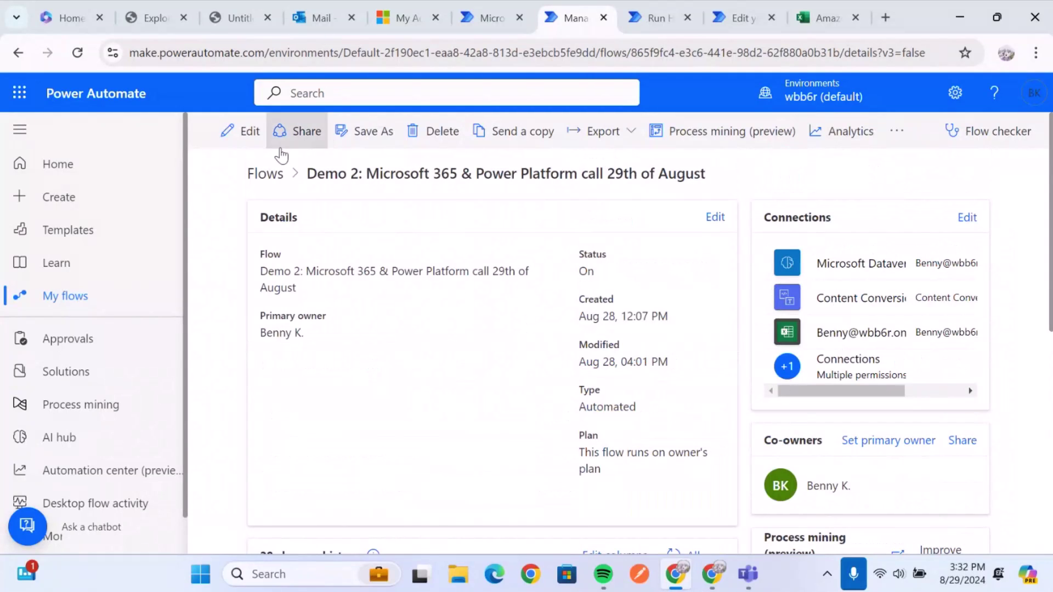
scroll(414, 283, down, 3)
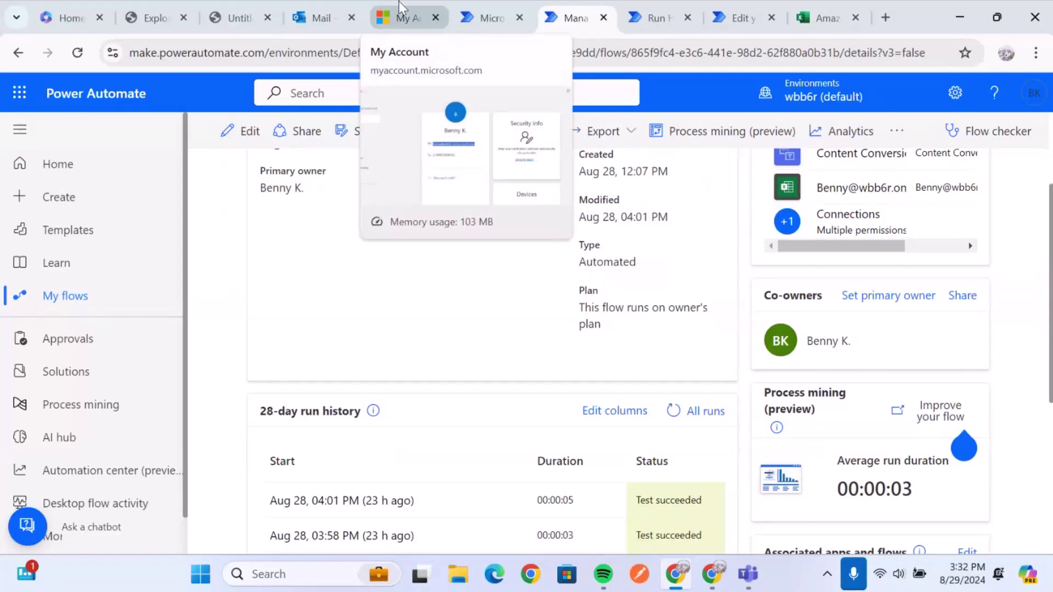
key(ctrl+4)
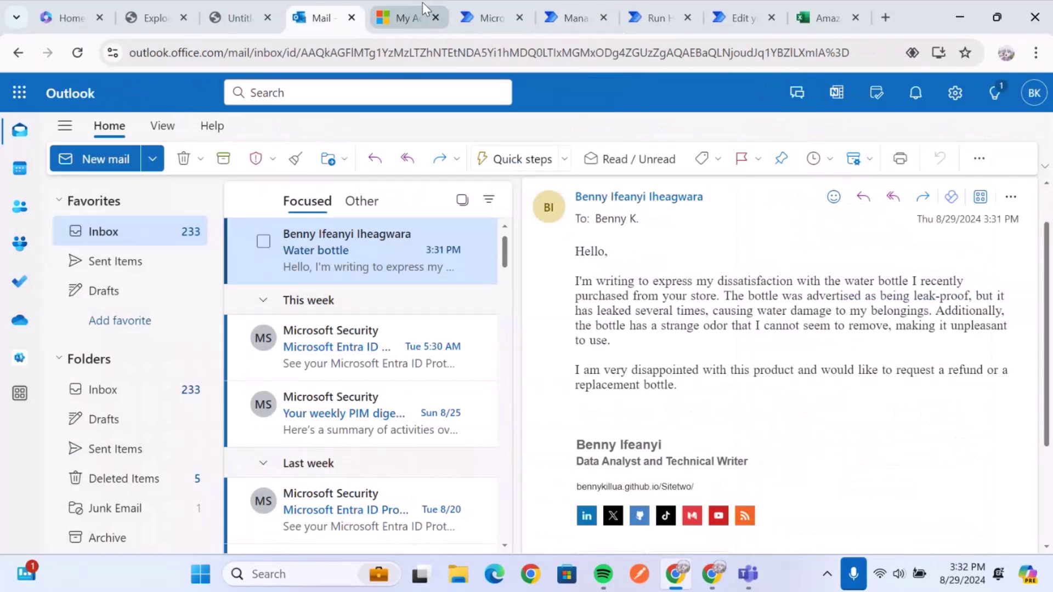
click(584, 1)
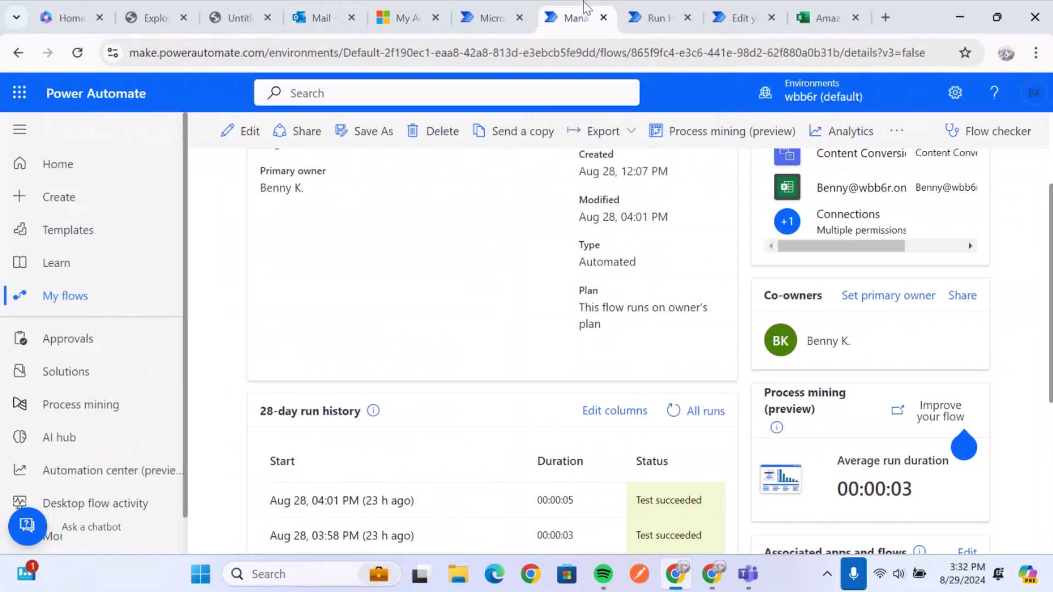
click(674, 411)
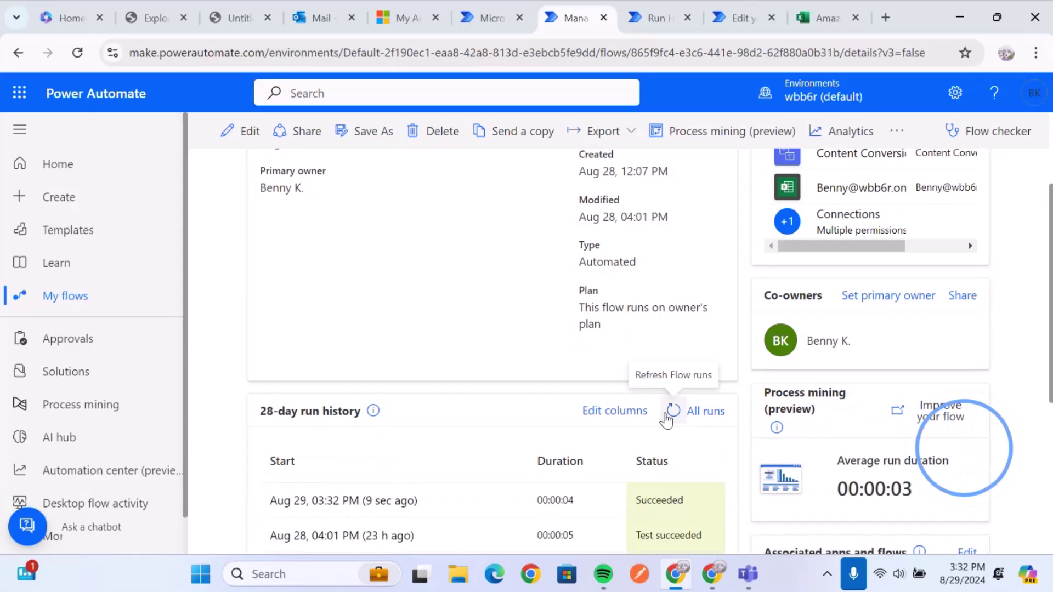
Inspect the newest run's Condition step, which shows Cancelled, then return to the Outlook inbox
click(387, 507)
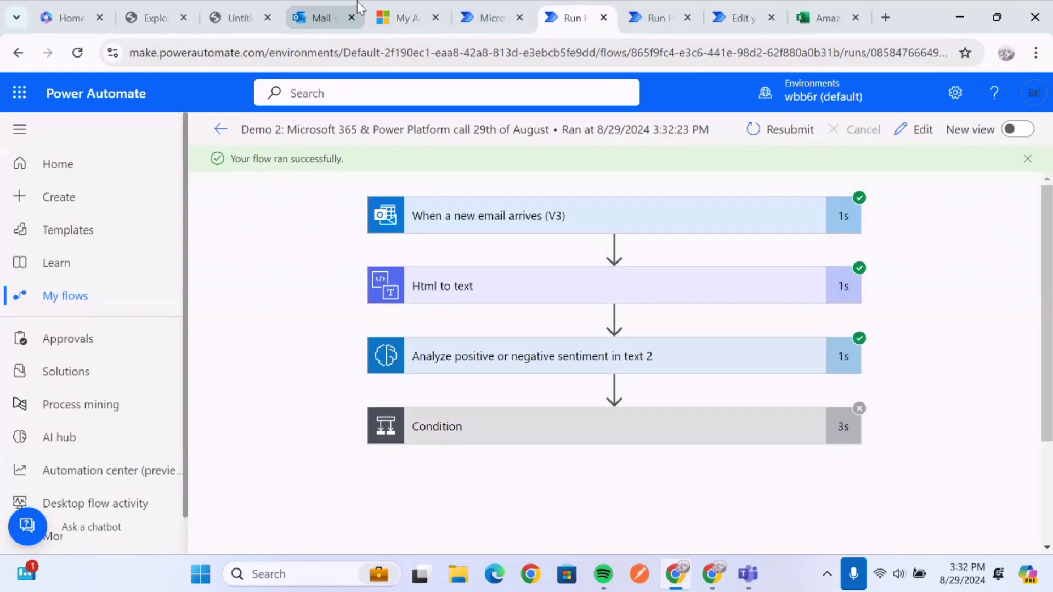
click(608, 438)
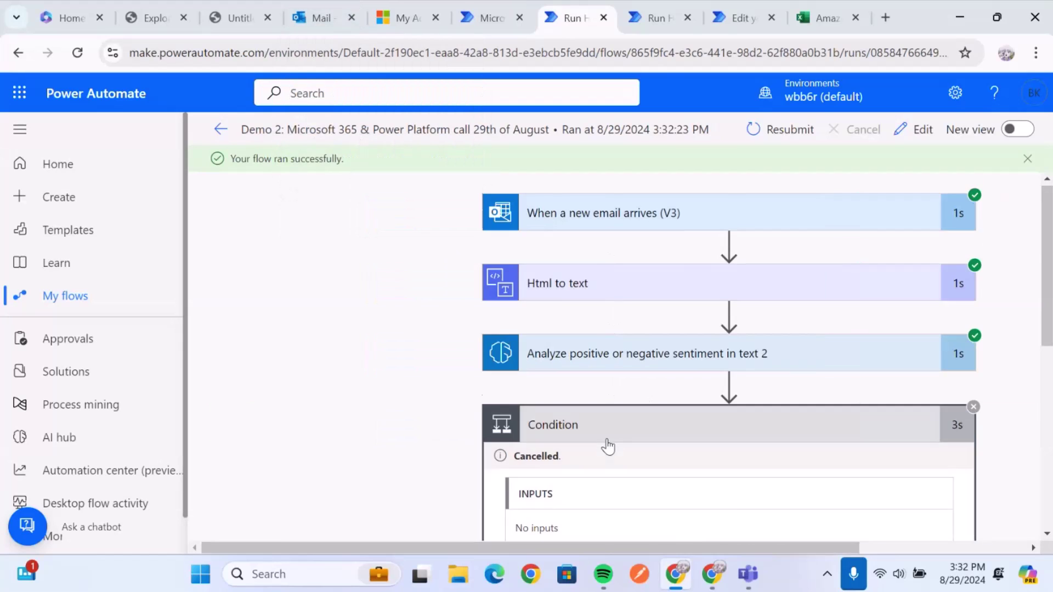
scroll(607, 442, down, 5)
click(317, 1)
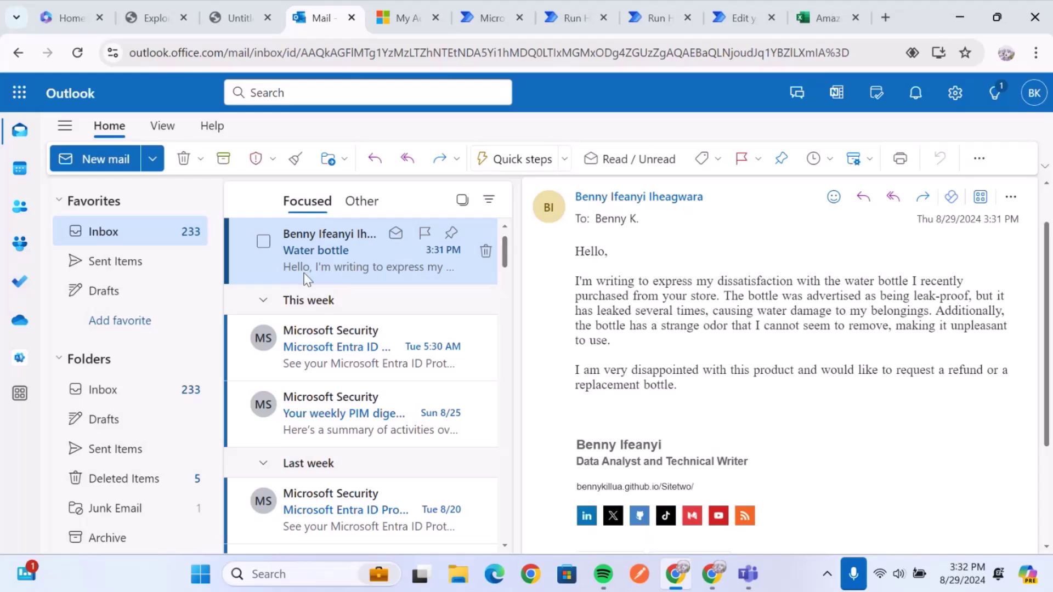
click(132, 231)
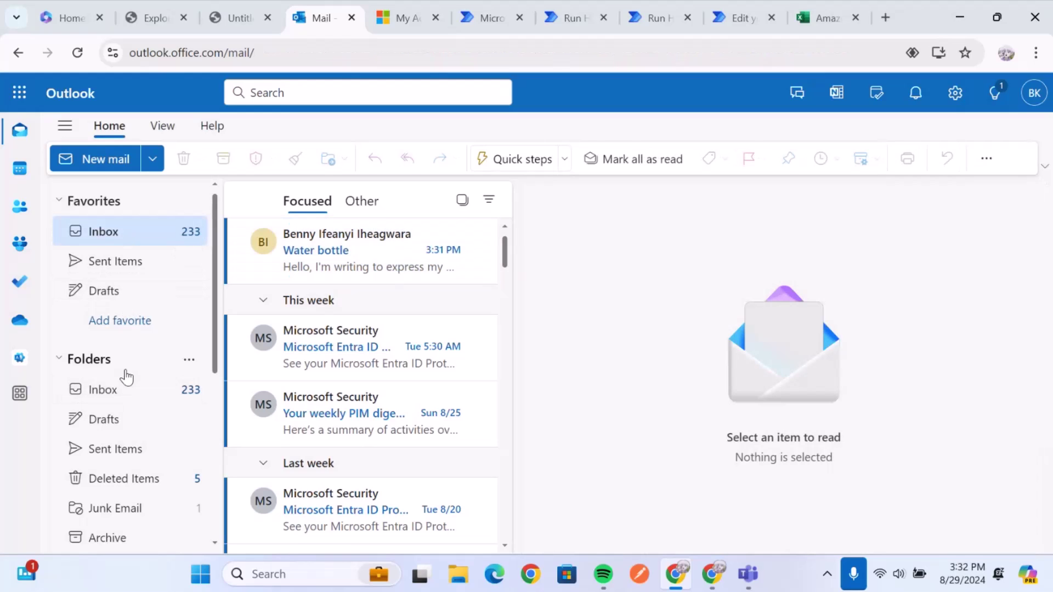
click(325, 258)
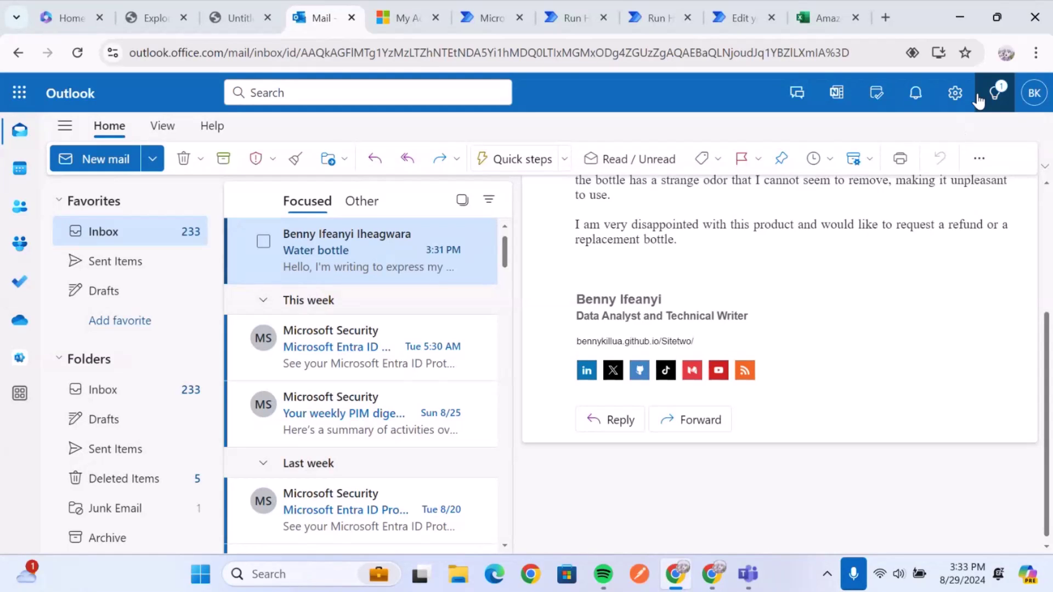
Open the 'We're Listening: Improving Our Service Based on Your Feedback' reply in Gmail and highlight its text
click(884, 16)
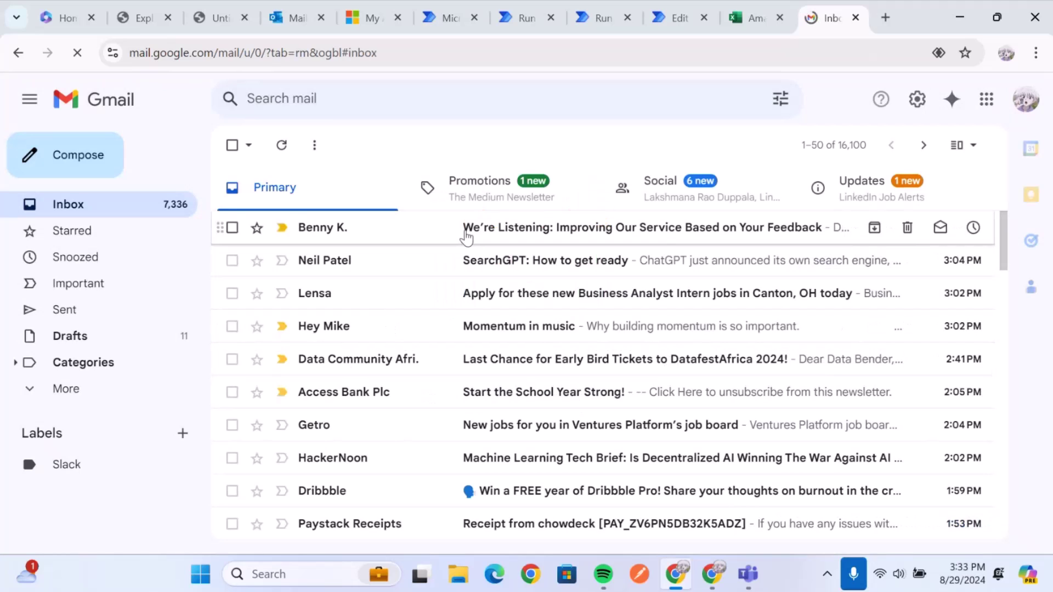
click(463, 230)
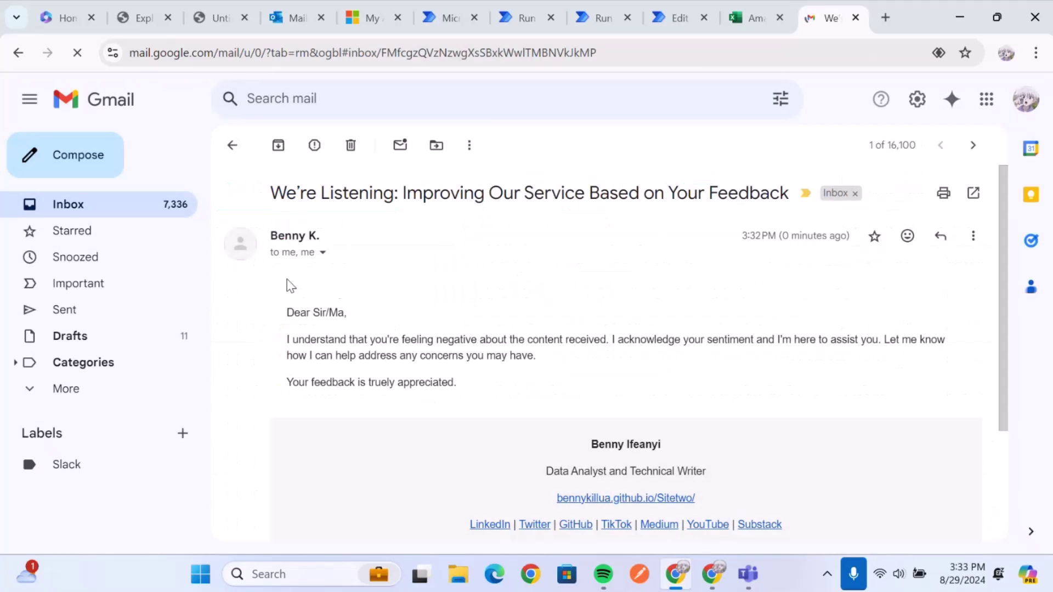
drag(287, 310, 381, 320)
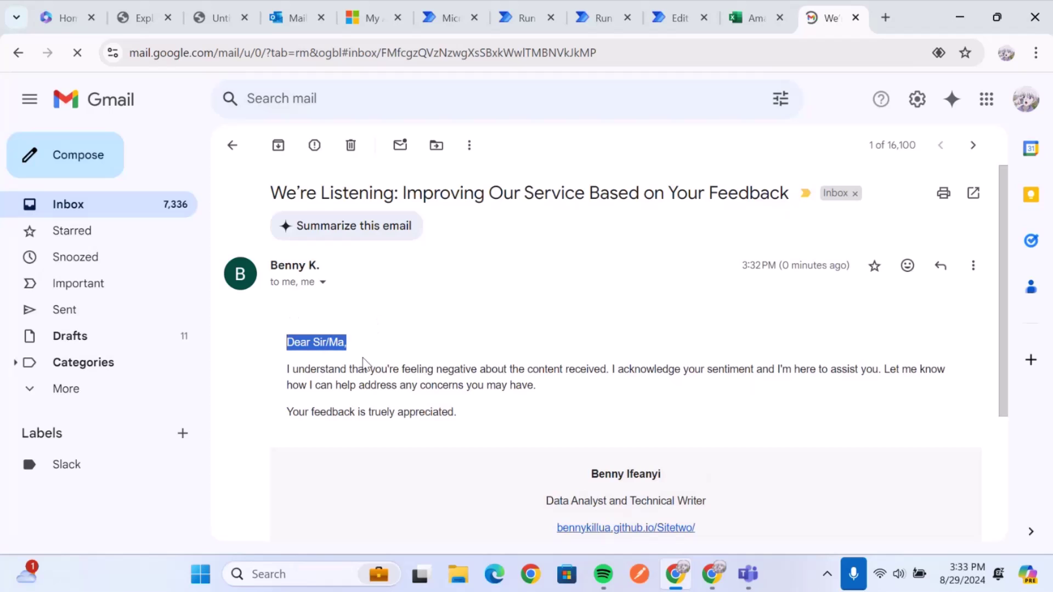
click(298, 369)
drag(288, 368, 484, 400)
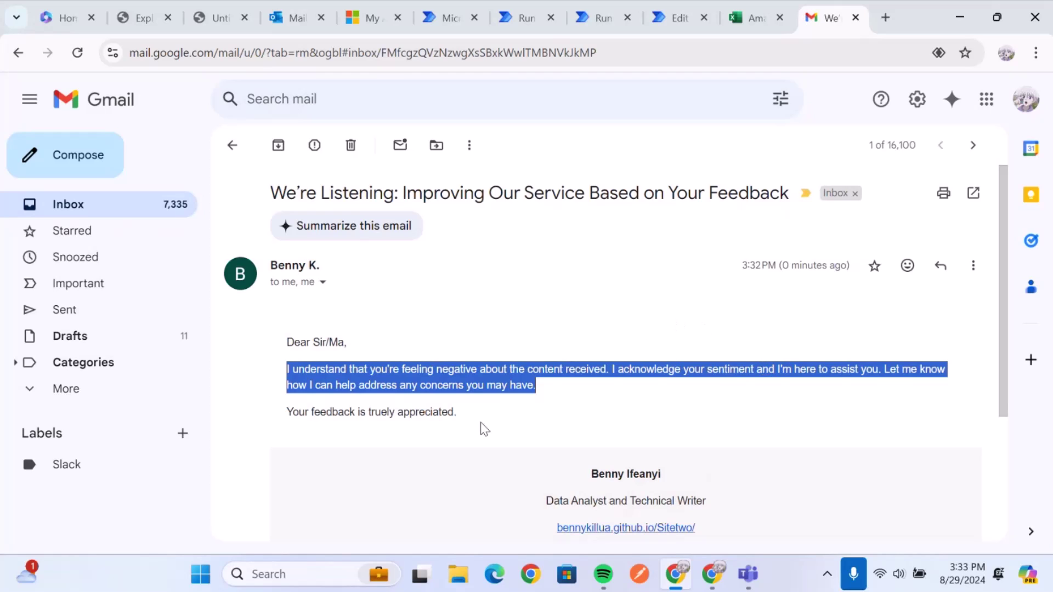
scroll(483, 428, down, 1)
scroll(482, 427, up, 1)
View the reply's sender and recipient details, then dismiss the popup
click(322, 281)
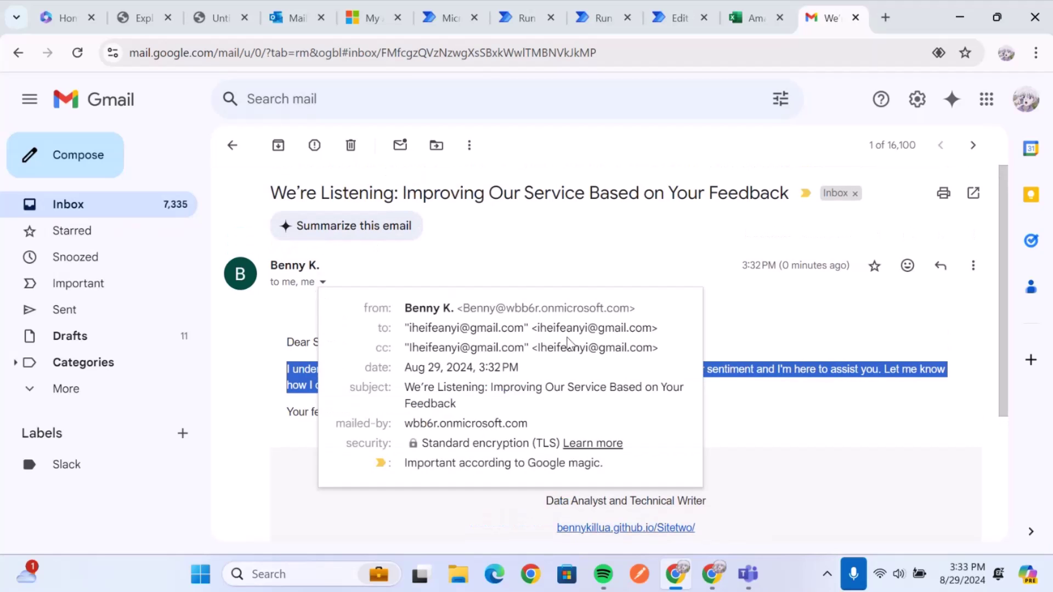
mouse_move(412, 345)
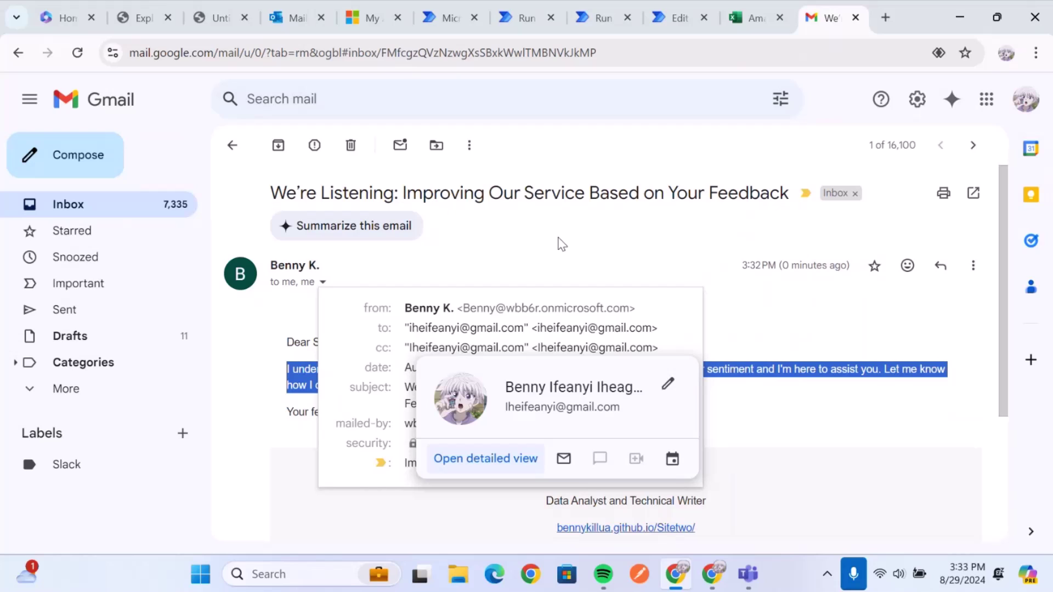
click(502, 267)
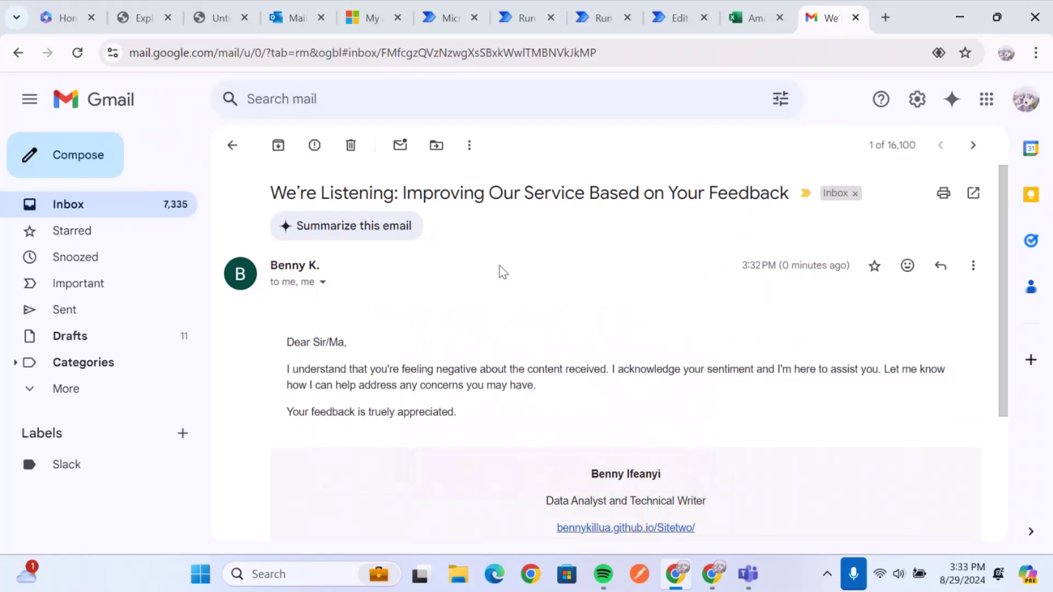